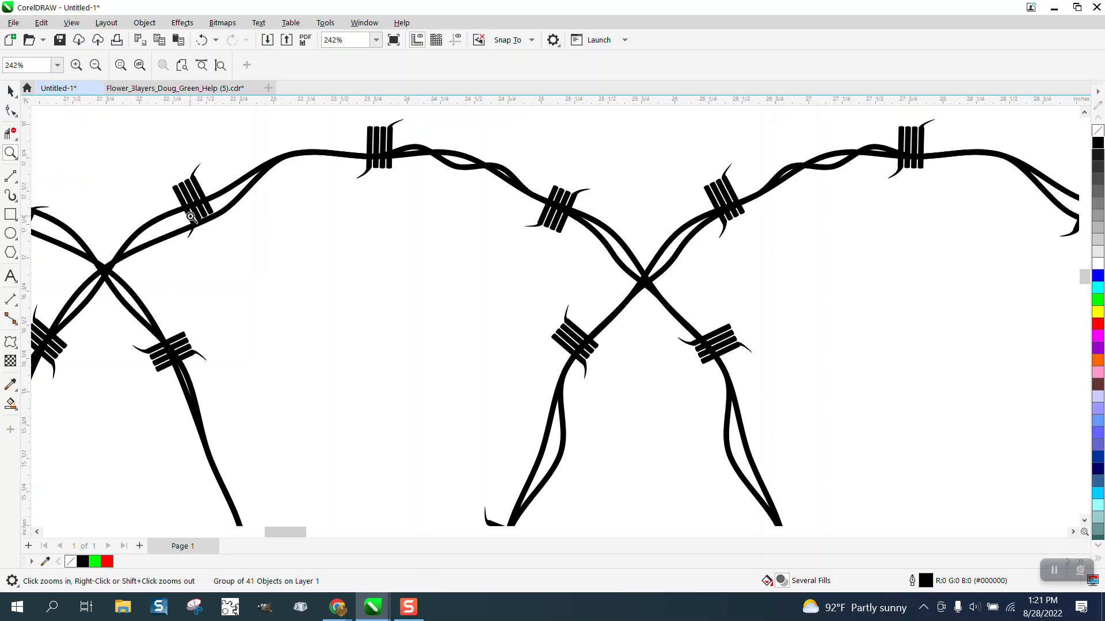
Examine the barbed-wire artwork on the page and the two straight twisted wires beside it
scroll(197, 204, down, 6)
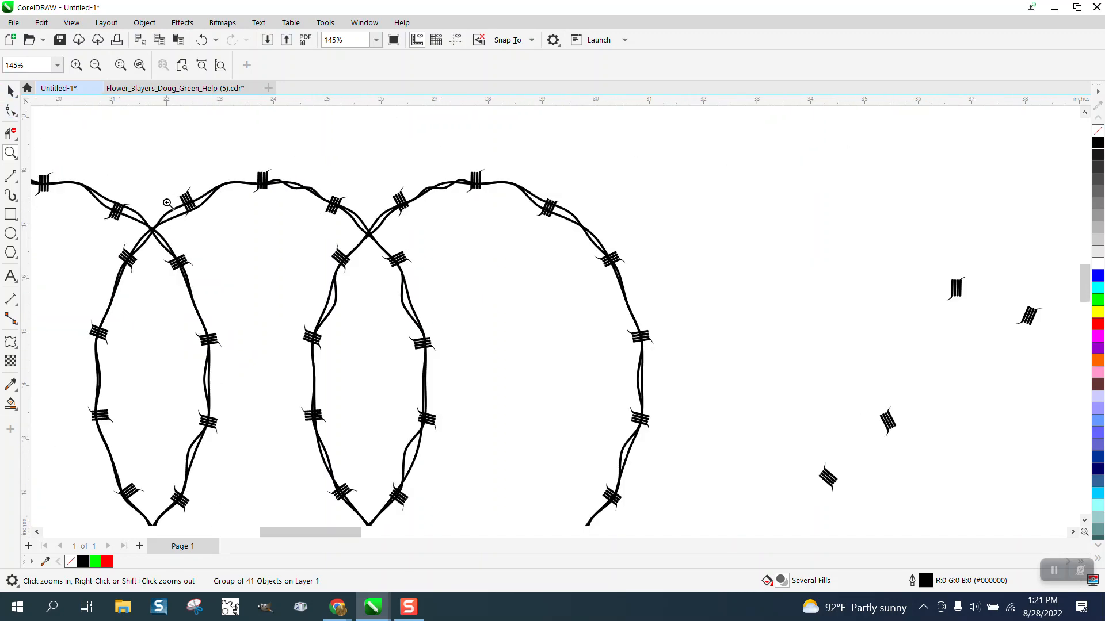
scroll(346, 242, down, 1)
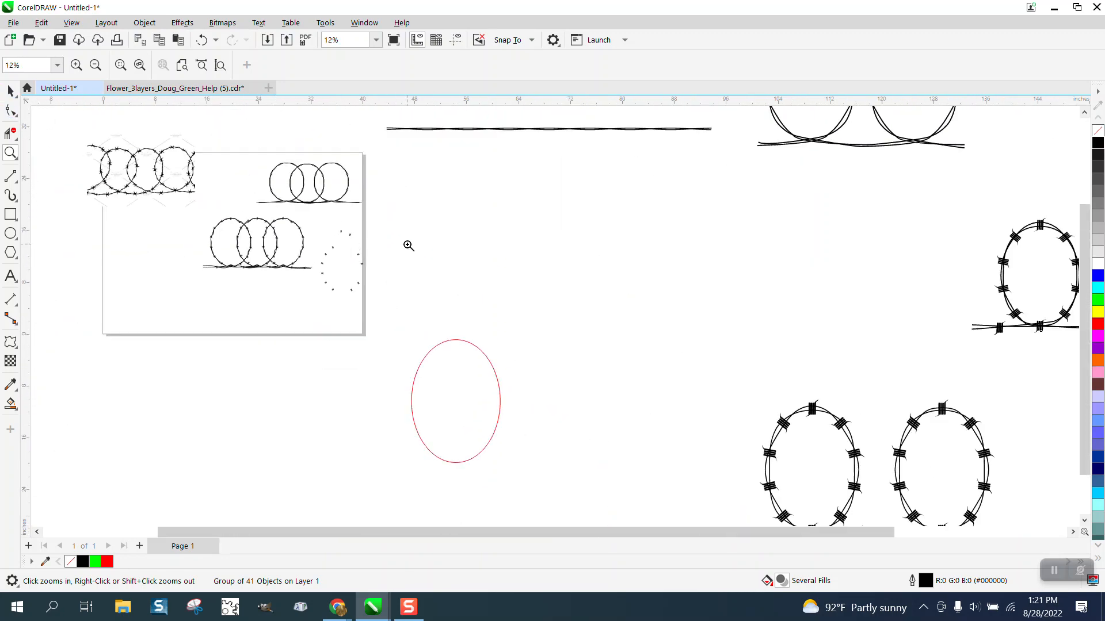
click(11, 90)
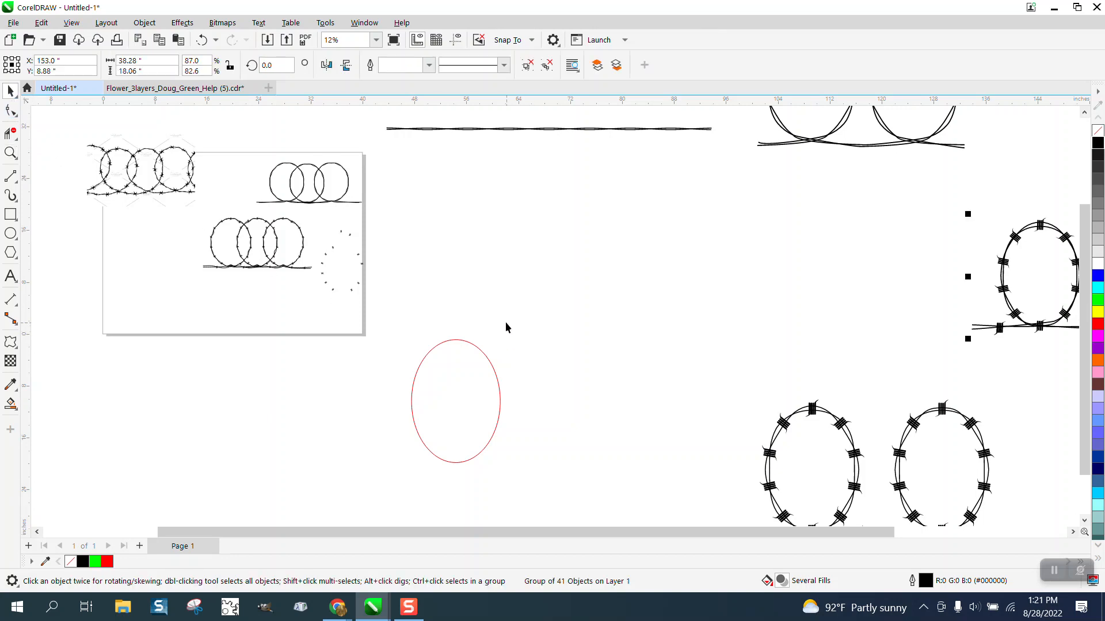
scroll(506, 323, down, 1)
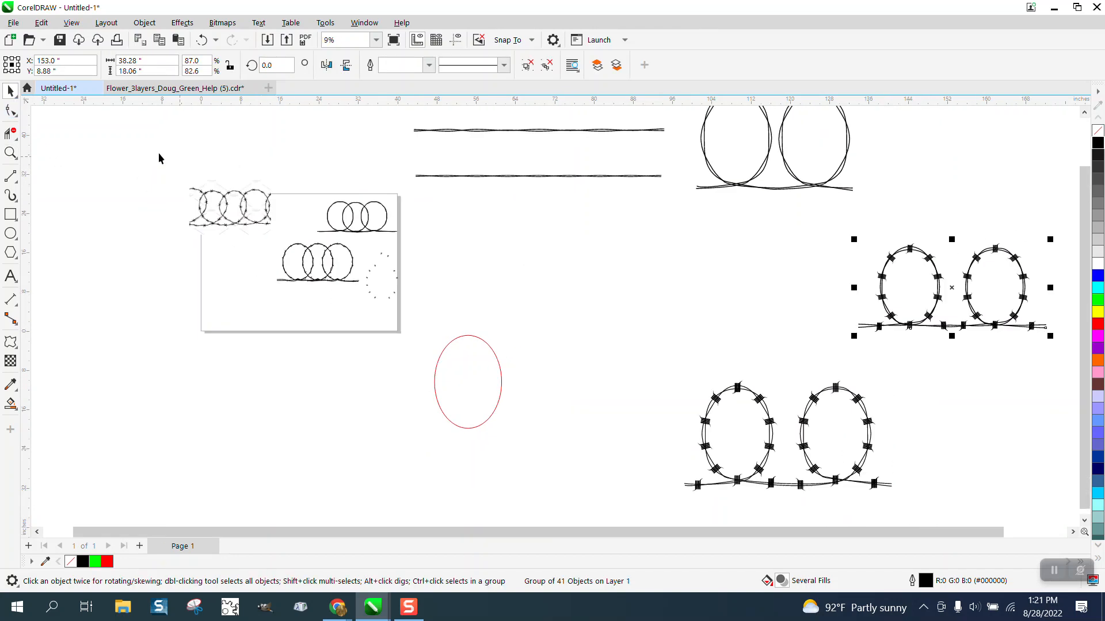
click(11, 153)
drag(405, 123, 709, 169)
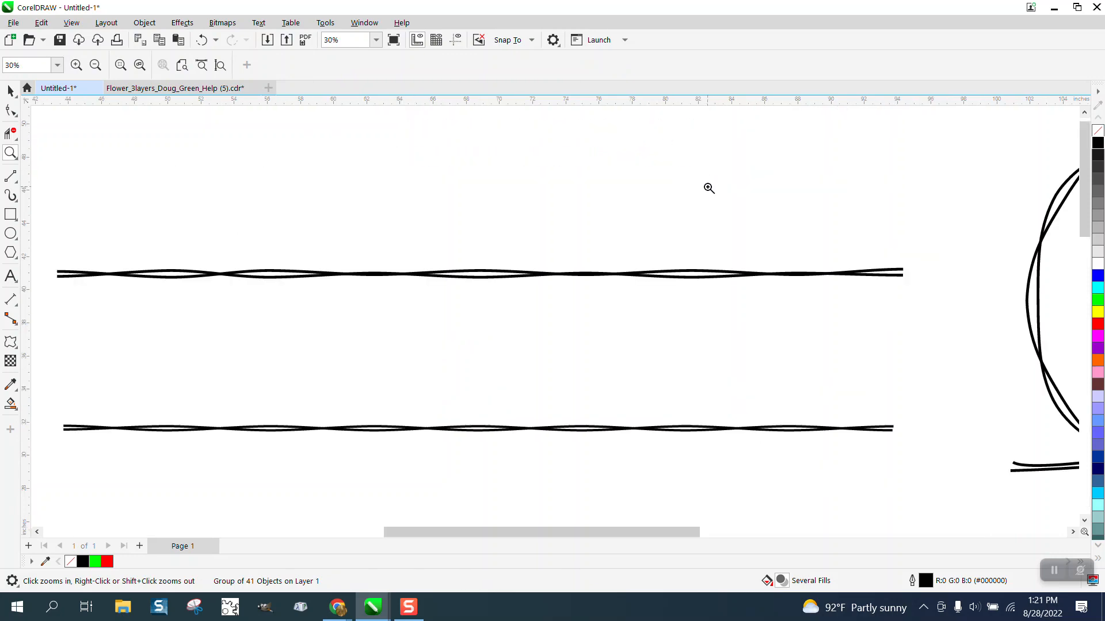
scroll(512, 196, down, 1)
scroll(133, 271, down, 2)
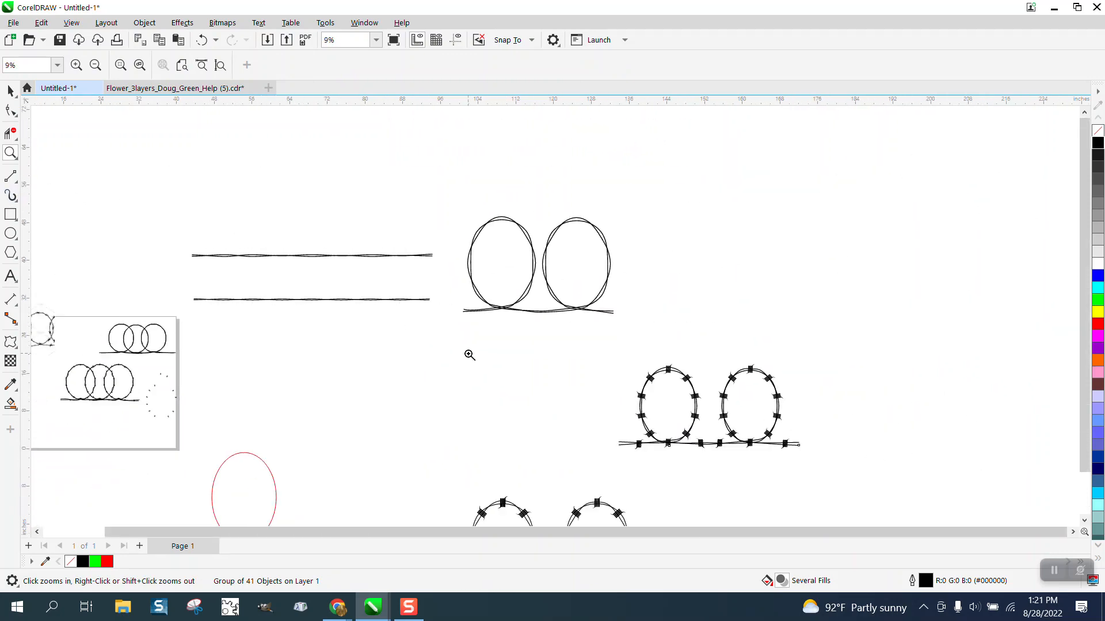
Move the red ellipse to beneath the two straight twisted wires and check its curve length in its properties
click(10, 91)
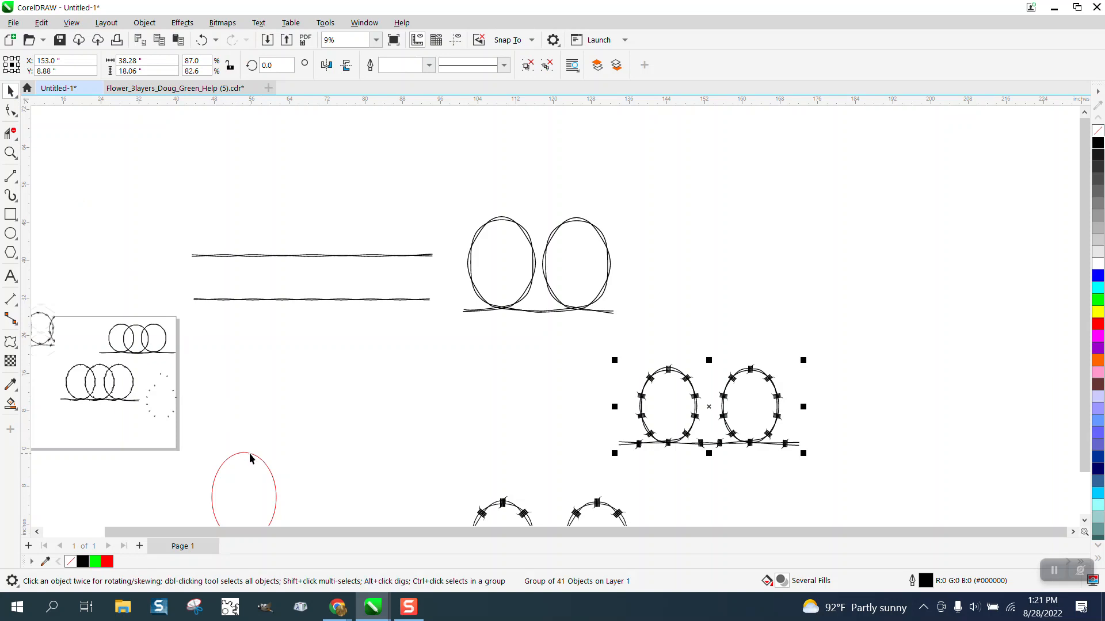
drag(252, 455, 330, 356)
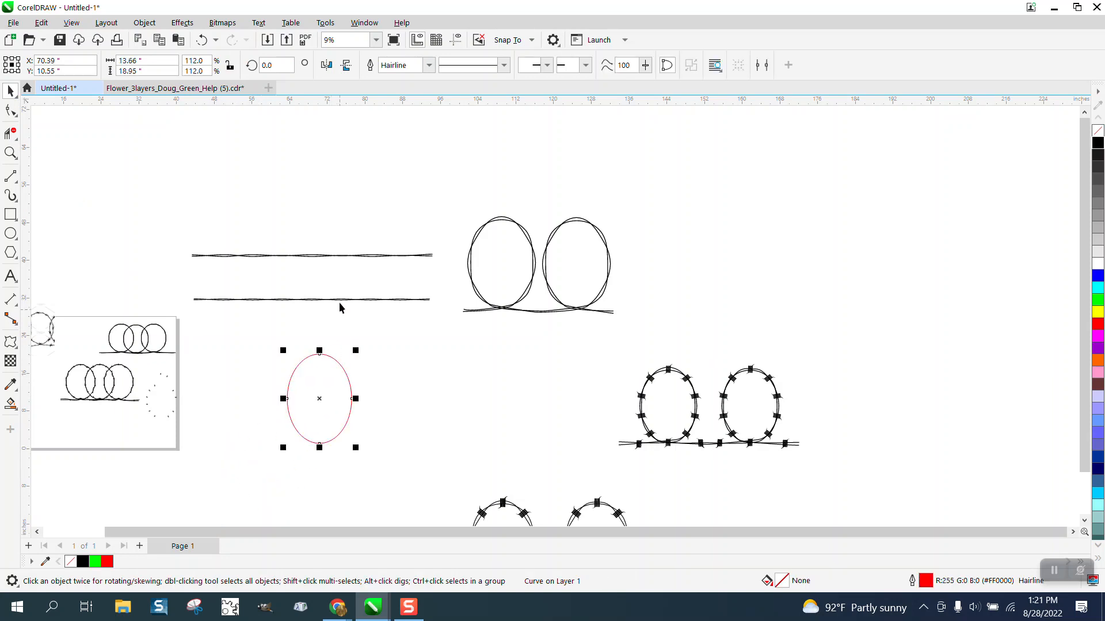
click(364, 24)
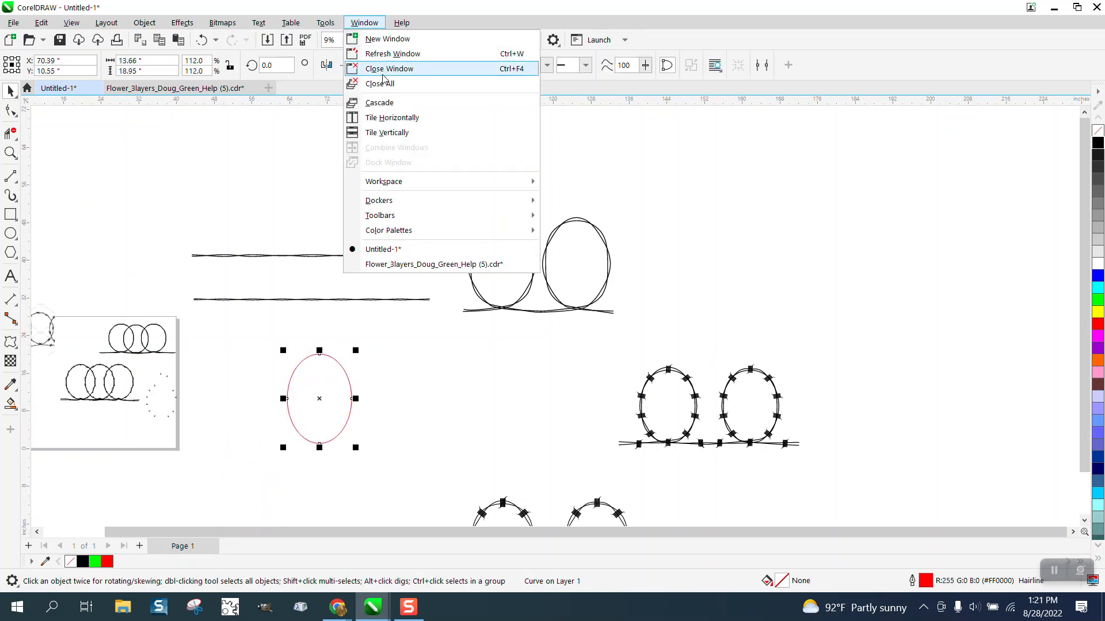
mouse_move(385, 204)
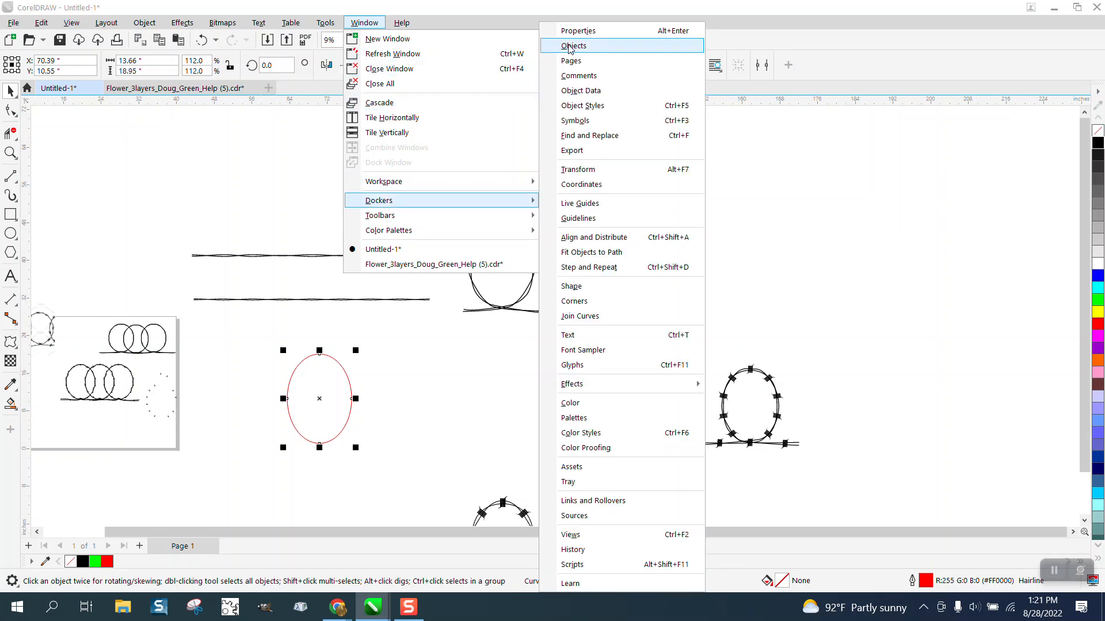
click(578, 32)
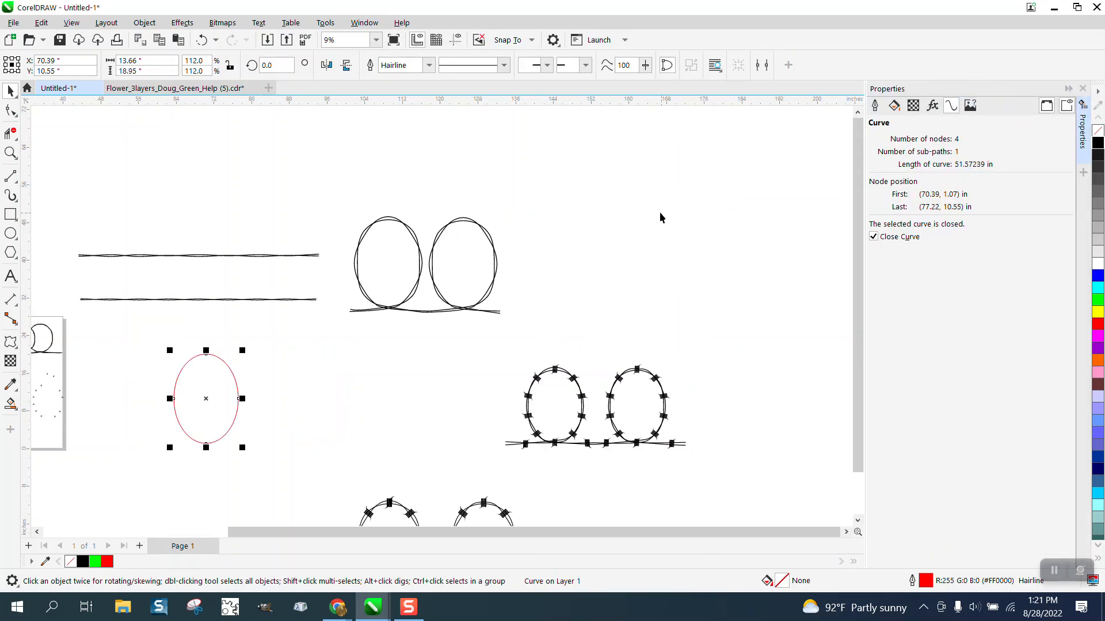
click(1083, 90)
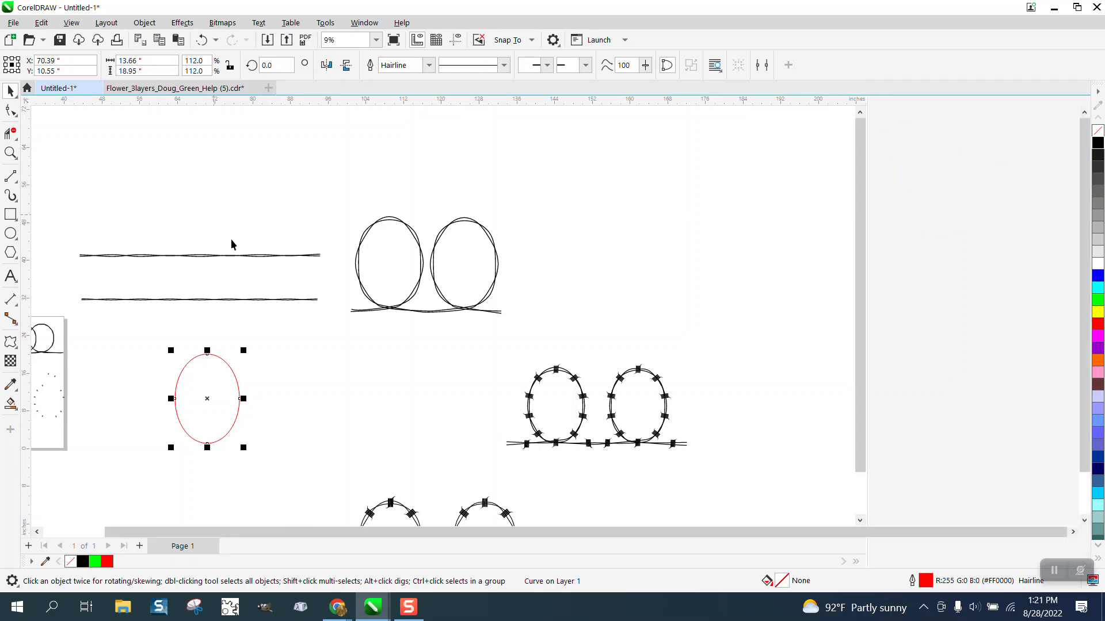
Draw a horizontal line above the straight twisted wires, 51 inches long with a black outline
click(9, 176)
drag(196, 177, 449, 177)
double_click(133, 60)
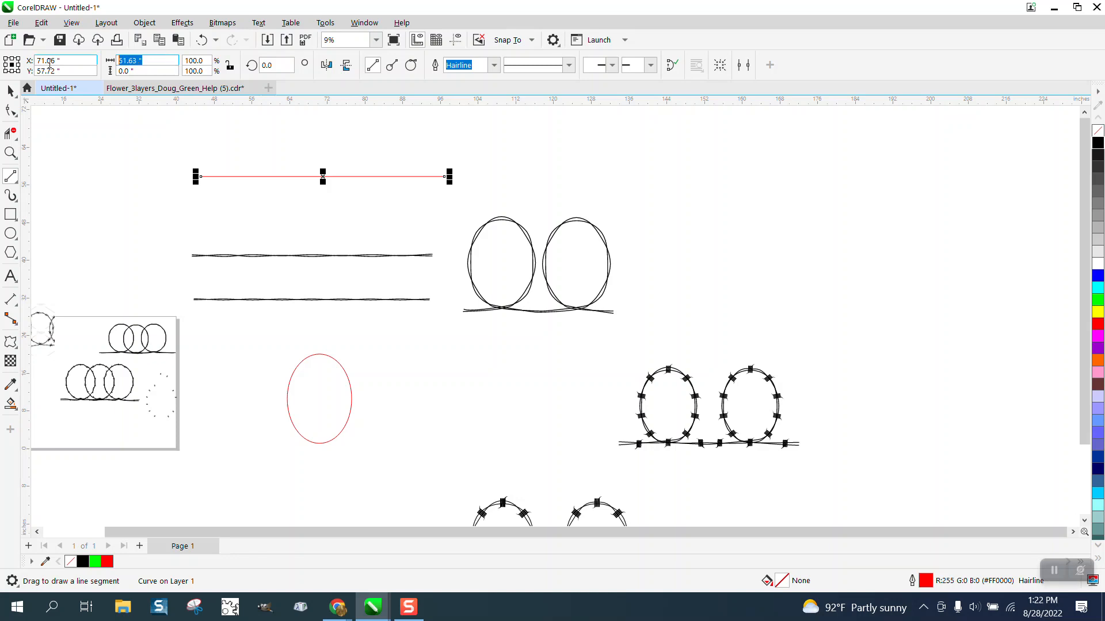
text(51)
key(Return)
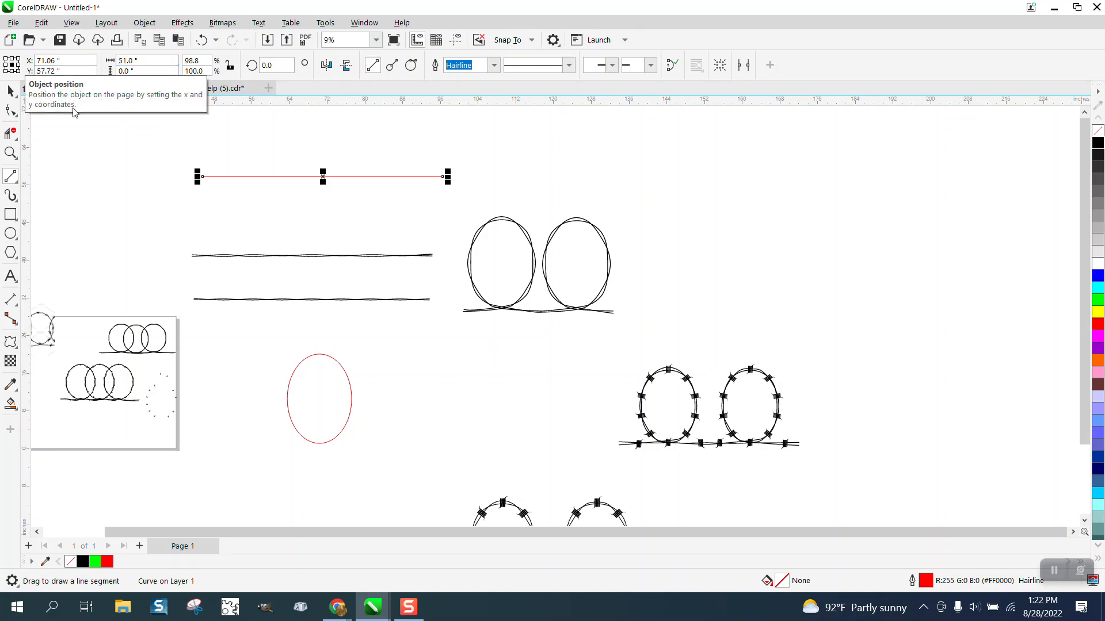
right_click(1098, 144)
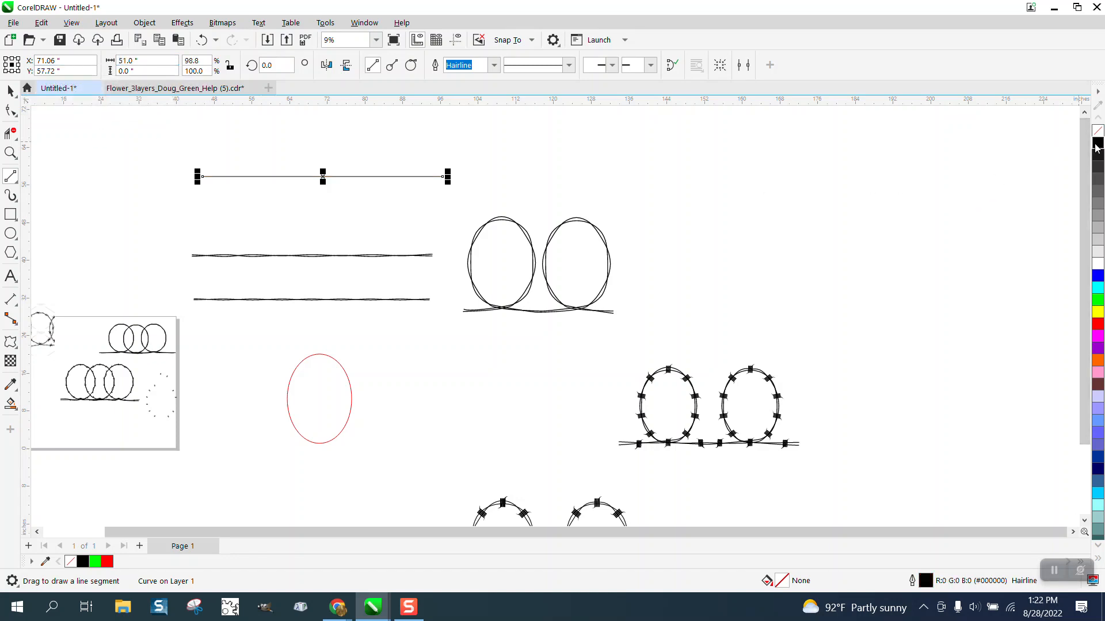
Select all nodes of the new line and add midpoint nodes three times, making nine evenly spaced nodes
click(11, 152)
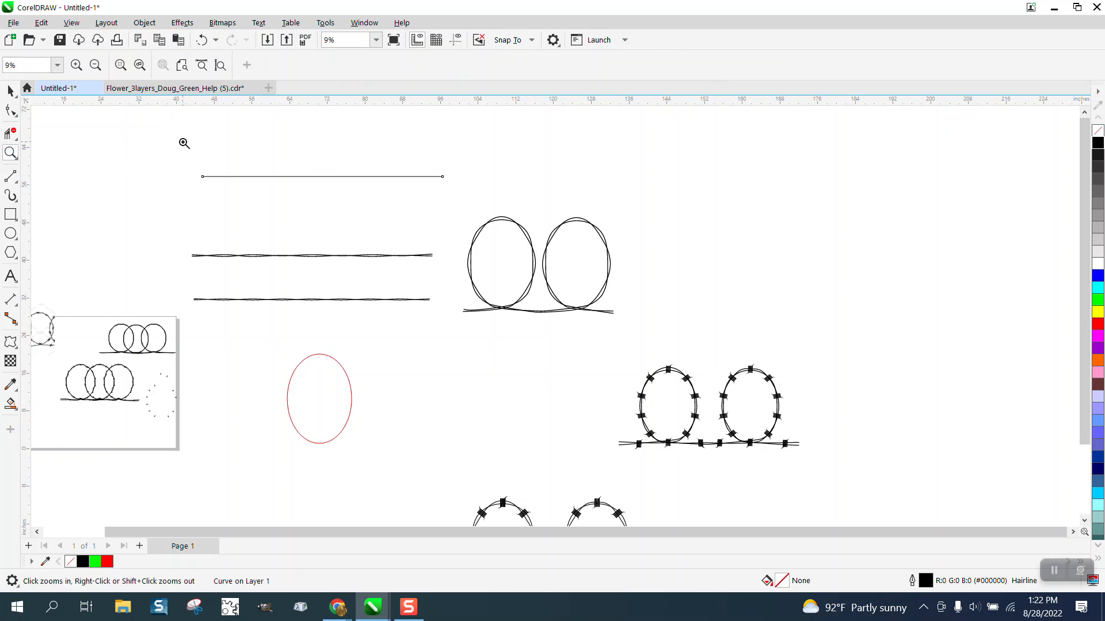
drag(184, 143, 567, 246)
click(9, 113)
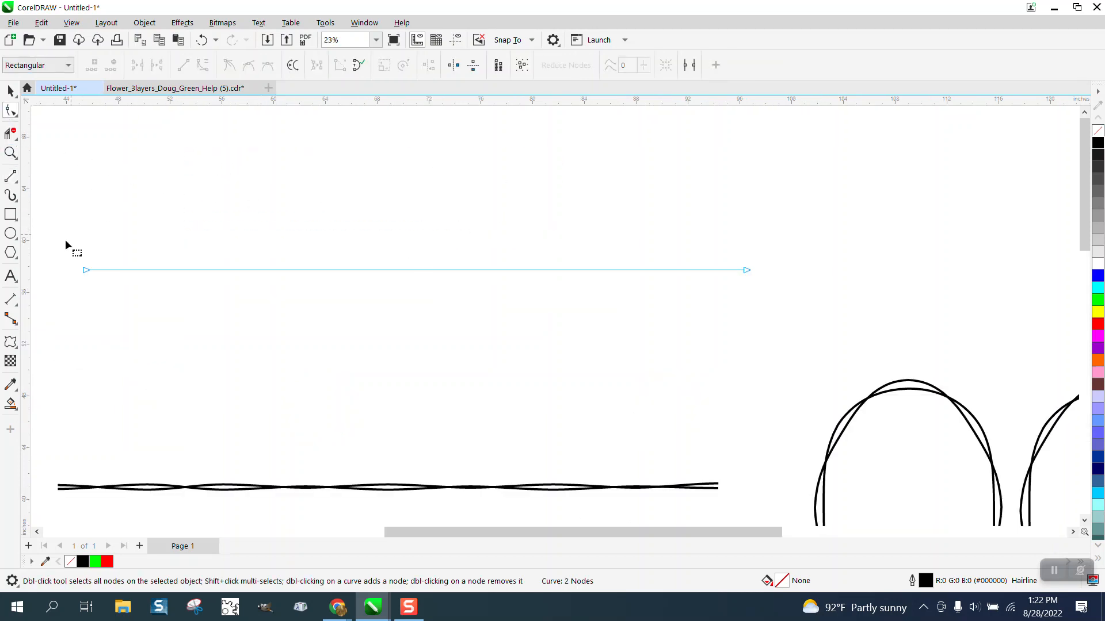
drag(759, 307, 760, 306)
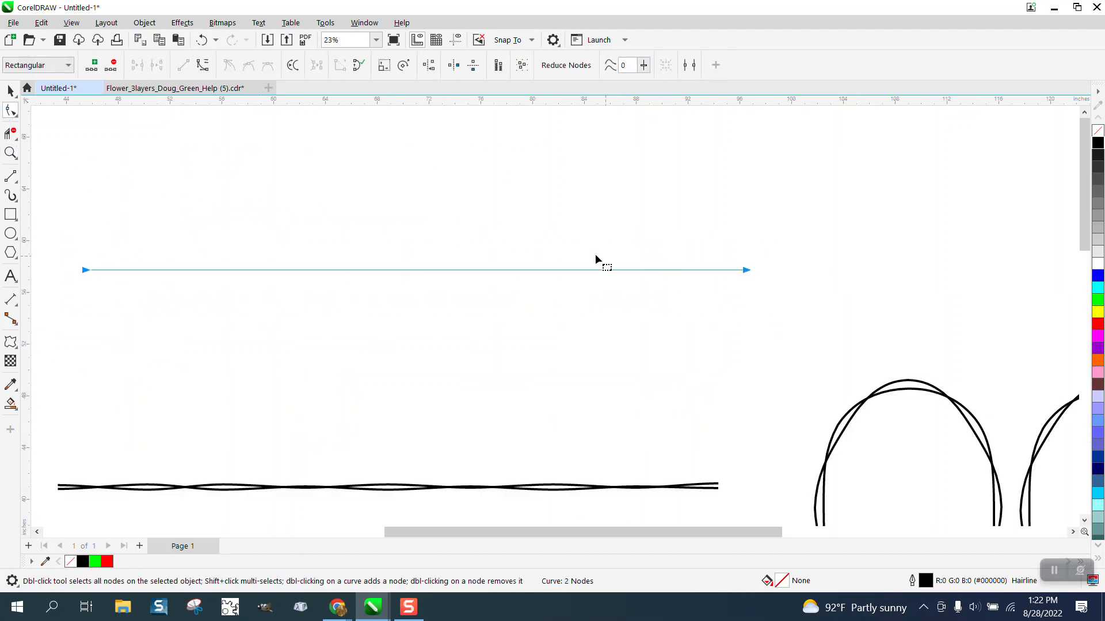
click(91, 65)
click(92, 65)
click(92, 65)
Deselect the line and set the document's nudge distance to .125 inches
click(10, 91)
click(376, 131)
triple_click(466, 65)
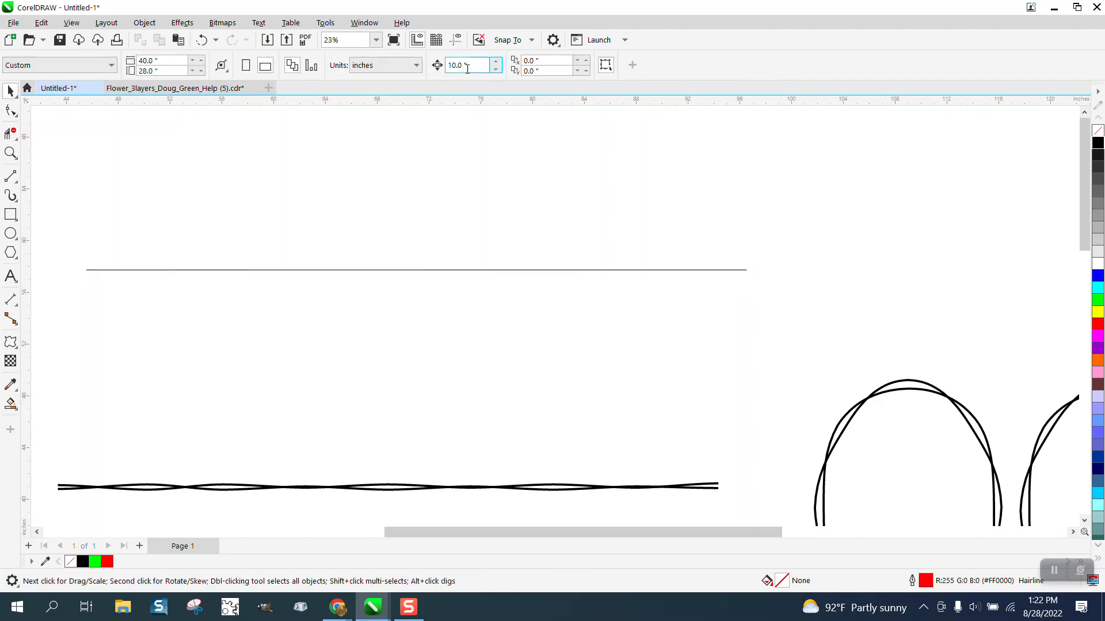
text(.125)
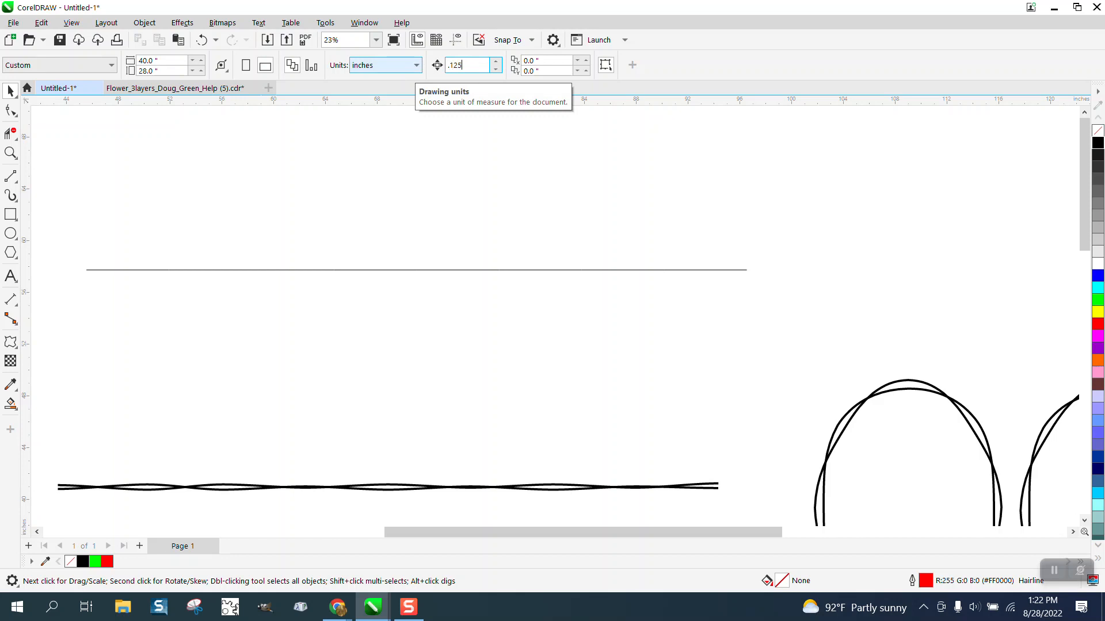
Nudge the line's nodes one step each, alternately down and up from its left end, with the last two both up
click(10, 110)
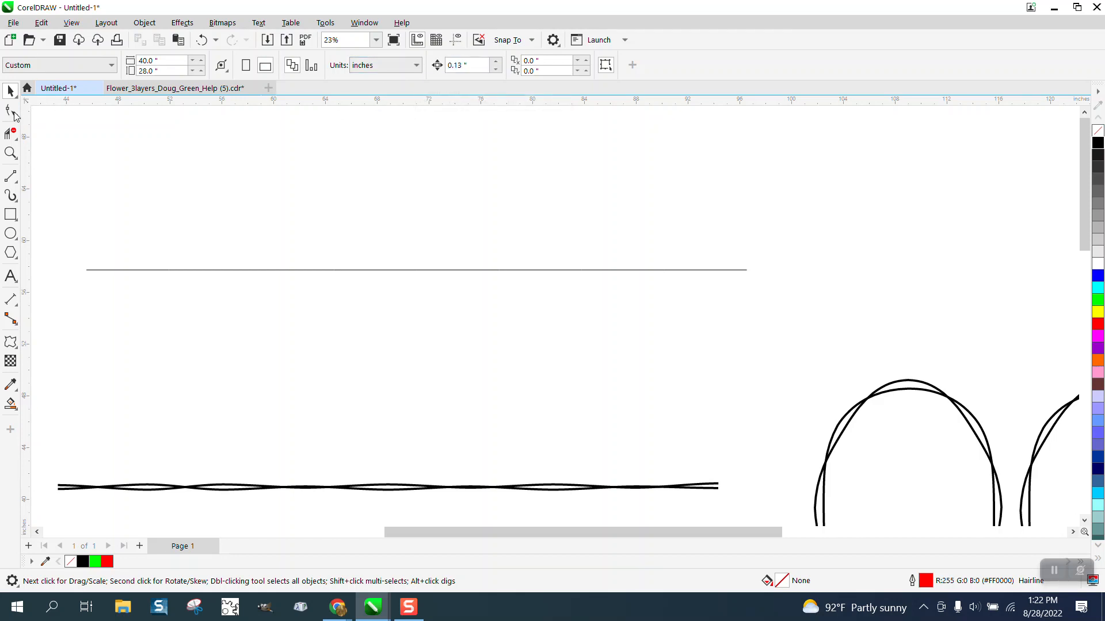
click(147, 270)
click(84, 270)
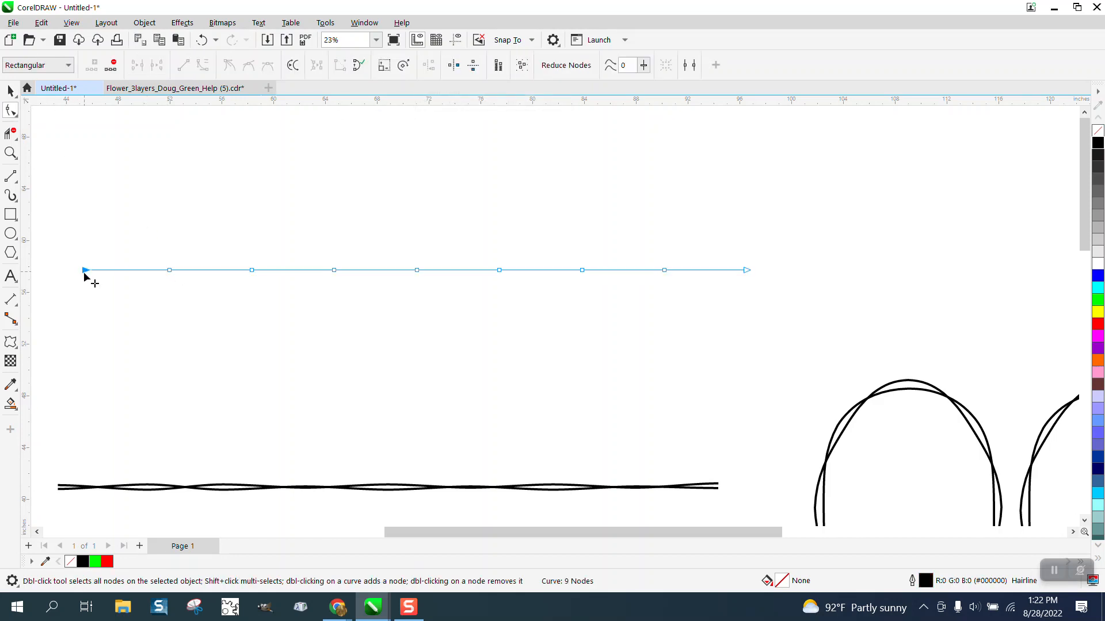
key(Down)
click(169, 271)
key(Up)
click(251, 270)
key(Down)
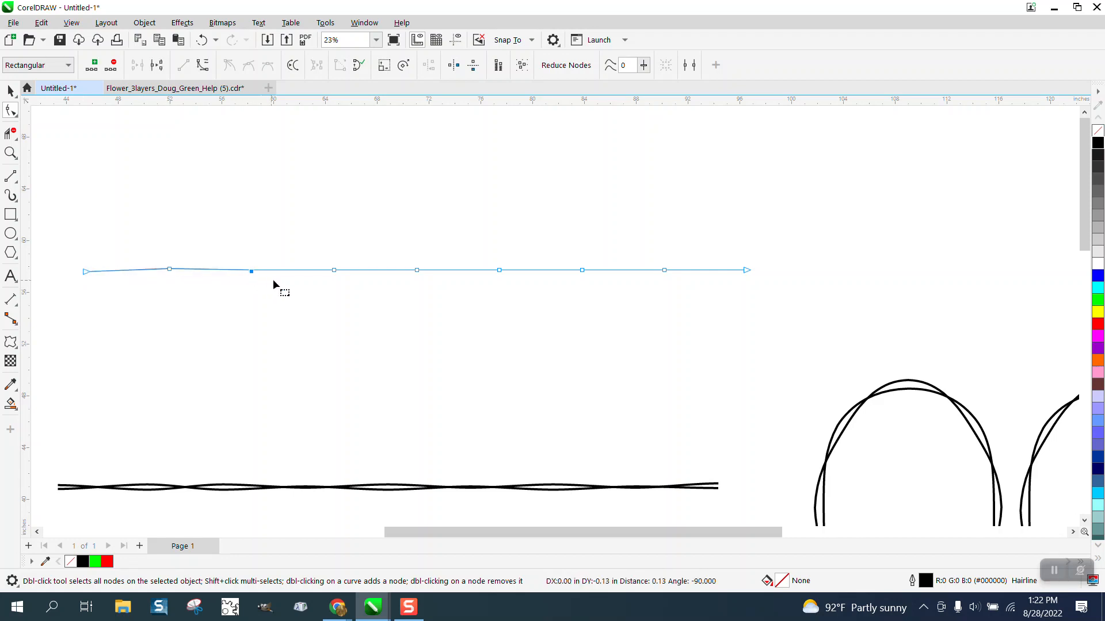
key(Up)
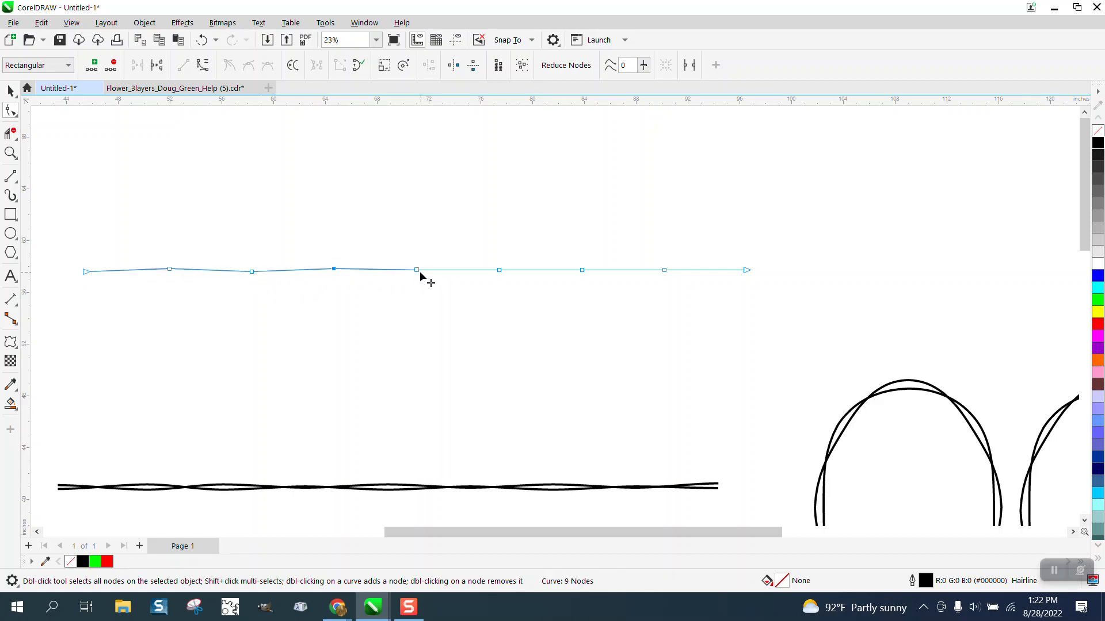
click(418, 271)
key(Down)
click(500, 271)
key(Up)
click(583, 270)
key(Down)
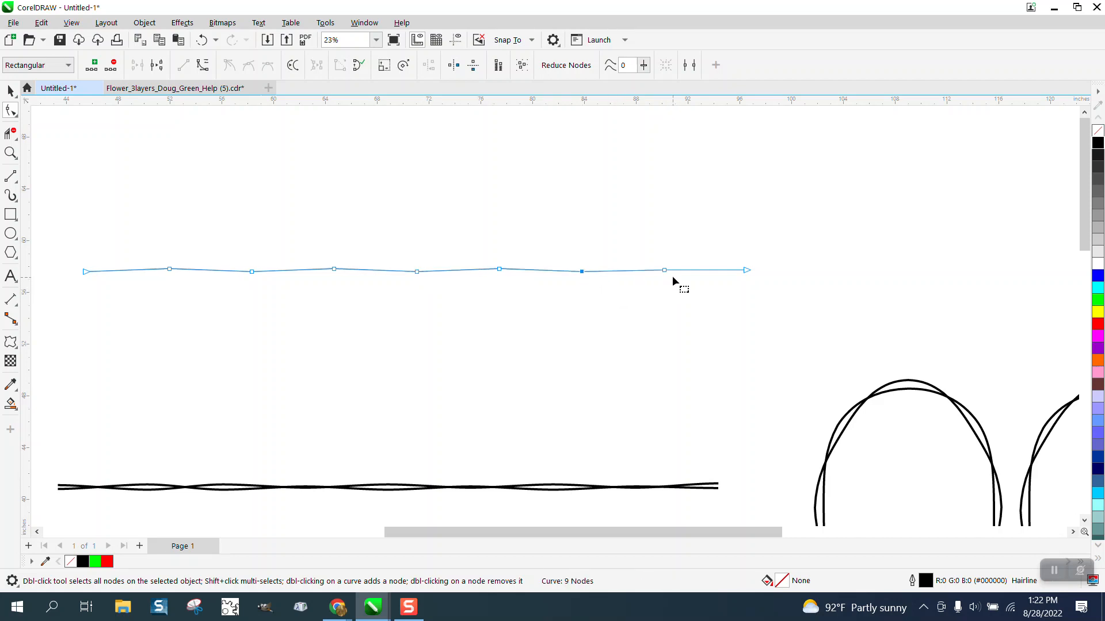
click(665, 270)
key(Up)
click(747, 270)
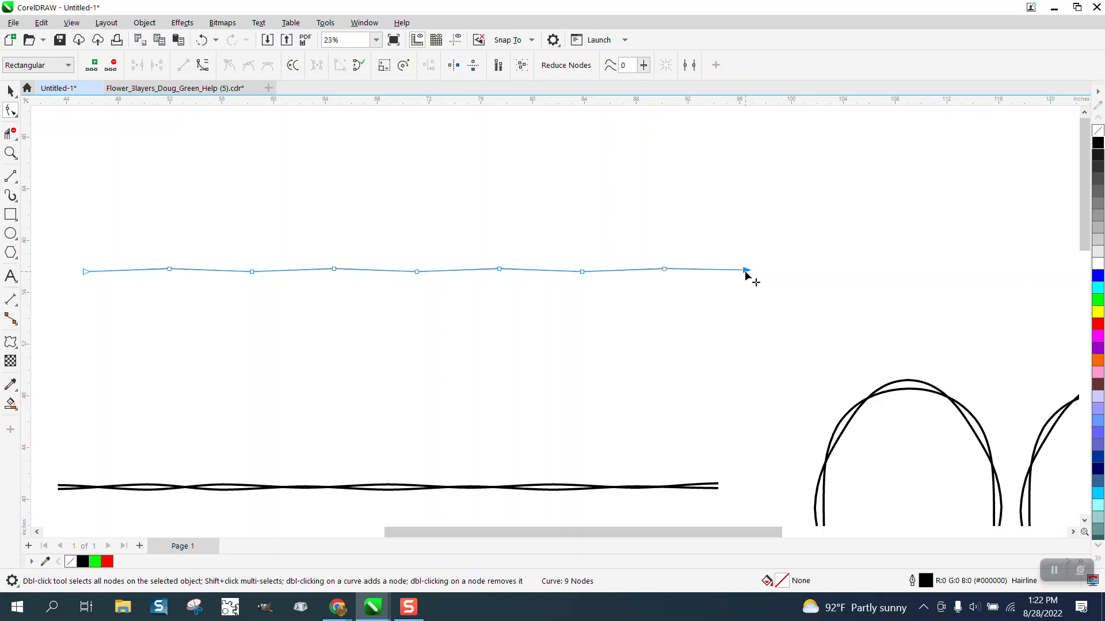
key(Up)
Duplicate the zigzag line in place and mirror the copy vertically so the two lines cross
scroll(730, 302, down, 1)
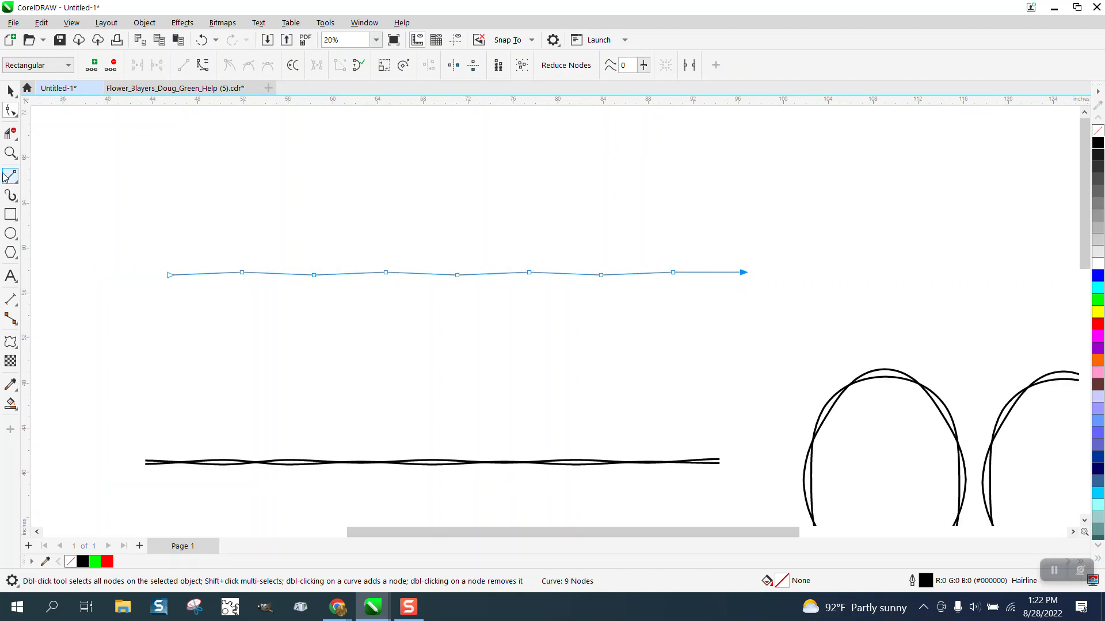
click(10, 90)
drag(167, 218, 782, 374)
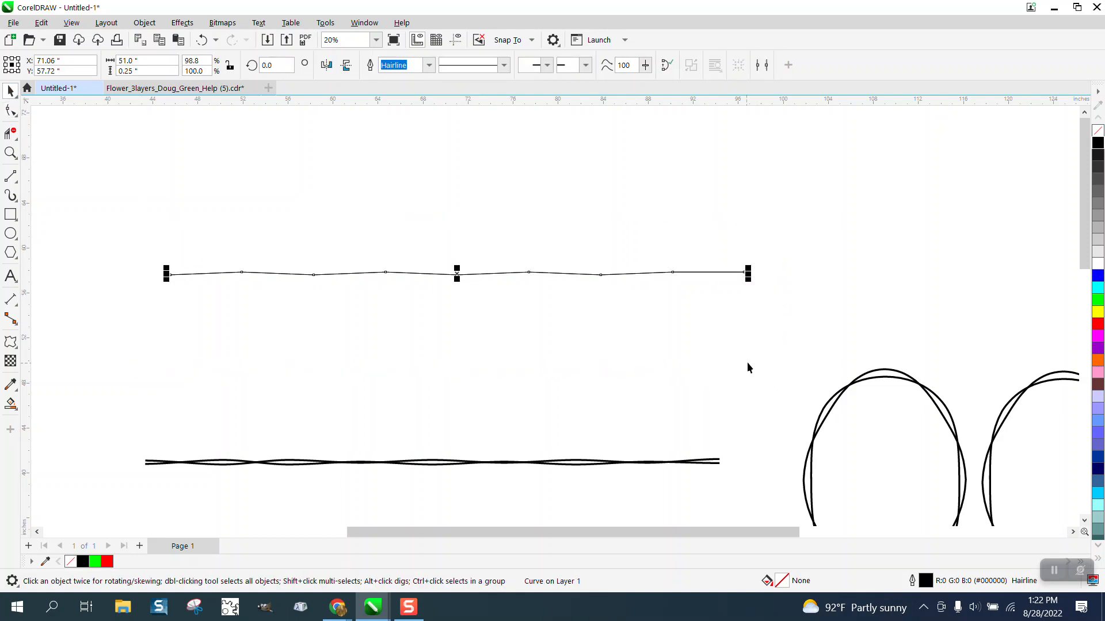
click(347, 67)
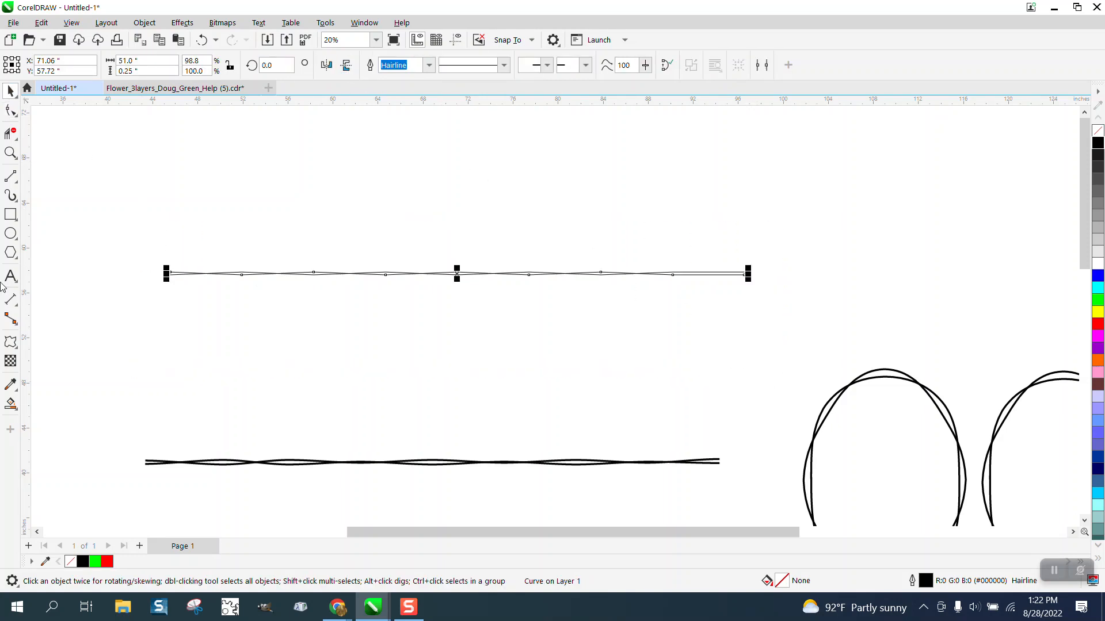
click(10, 152)
drag(152, 253, 859, 315)
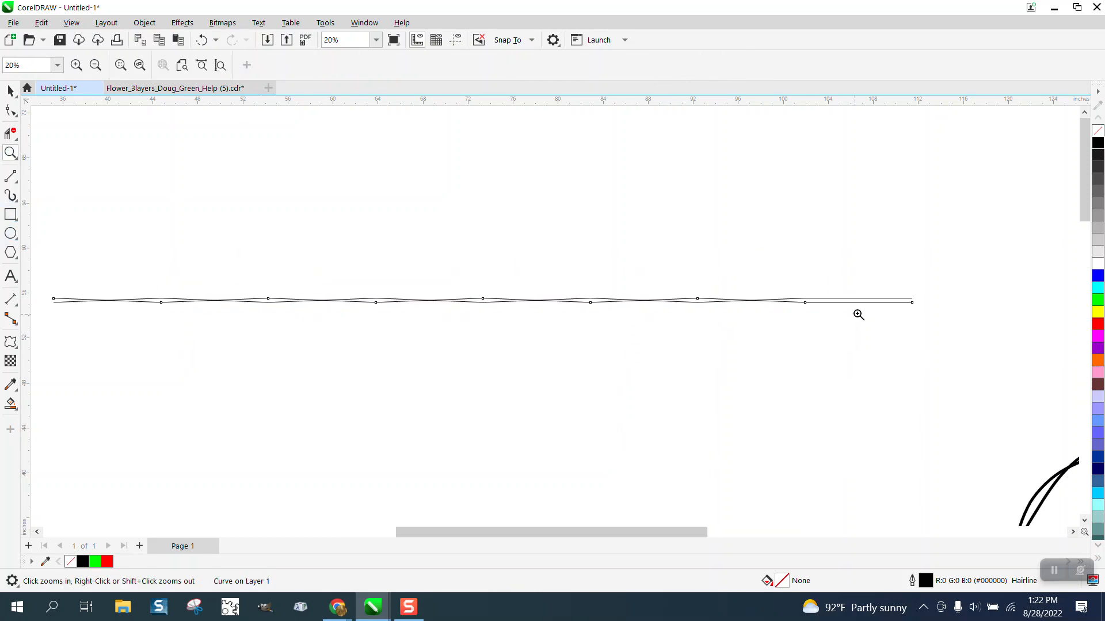
scroll(620, 288, down, 1)
Select both crossing zigzag lines, set their outline width to 10.0 pt, and inspect the crossings up close
click(10, 91)
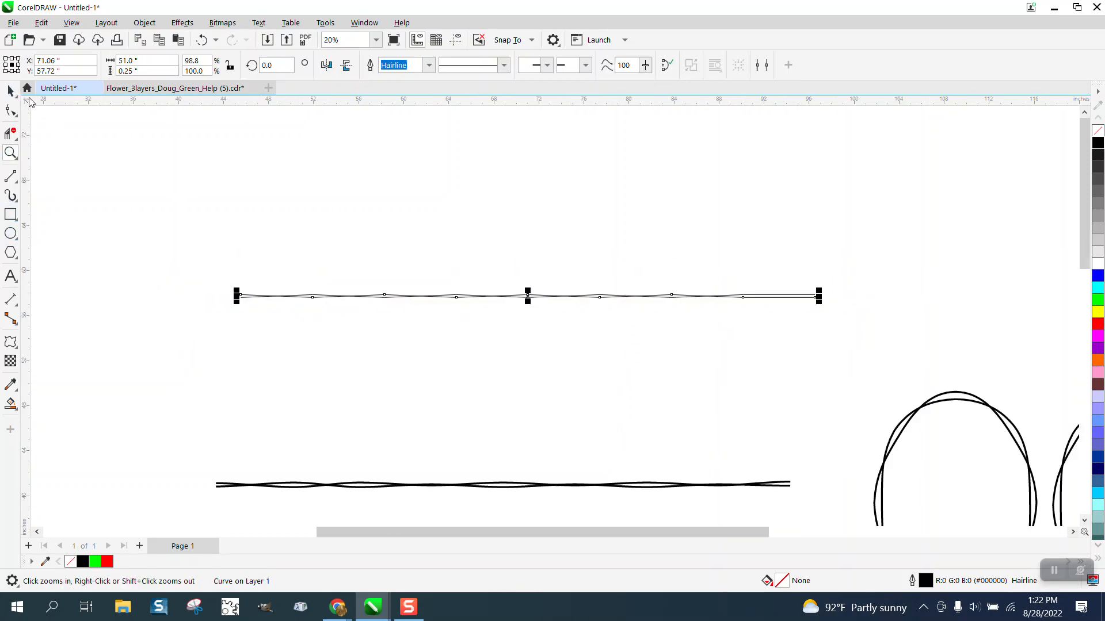
drag(205, 223, 962, 401)
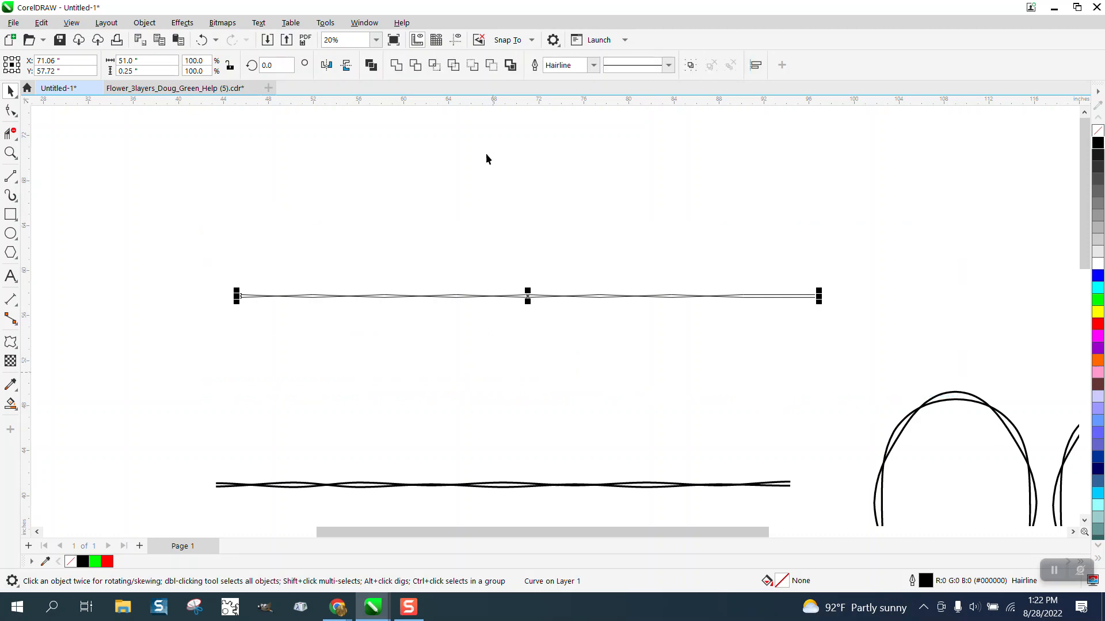
click(592, 65)
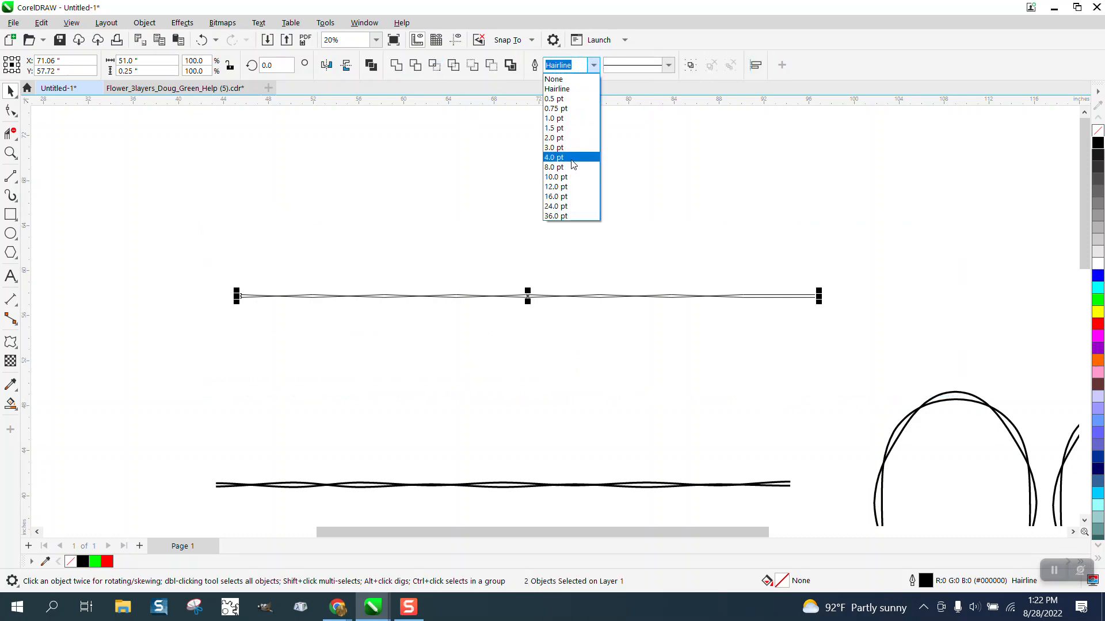
click(564, 181)
click(11, 152)
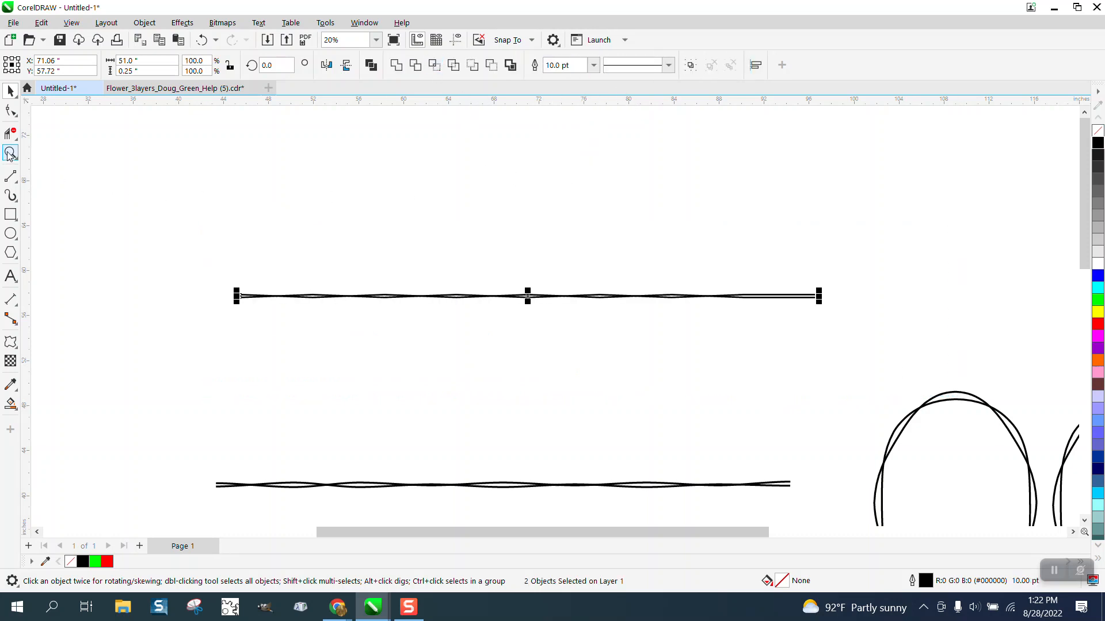
click(401, 302)
scroll(415, 298, down, 5)
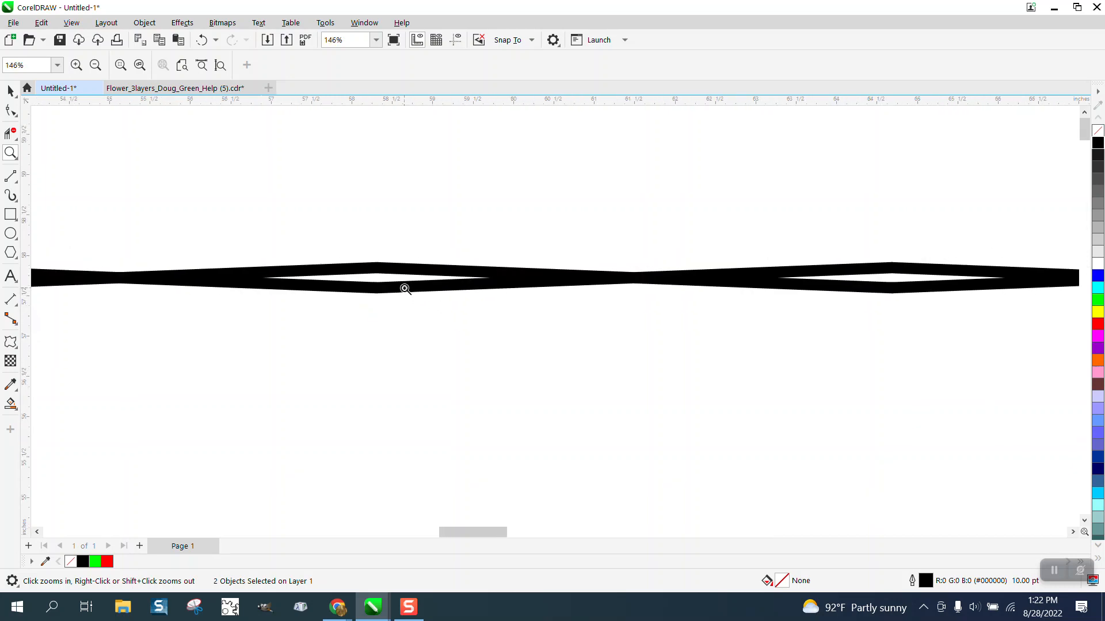
Undo the outline width, the mirrored copy and all the node nudges, back to the straight nine-node line
click(201, 40)
click(202, 40)
click(202, 39)
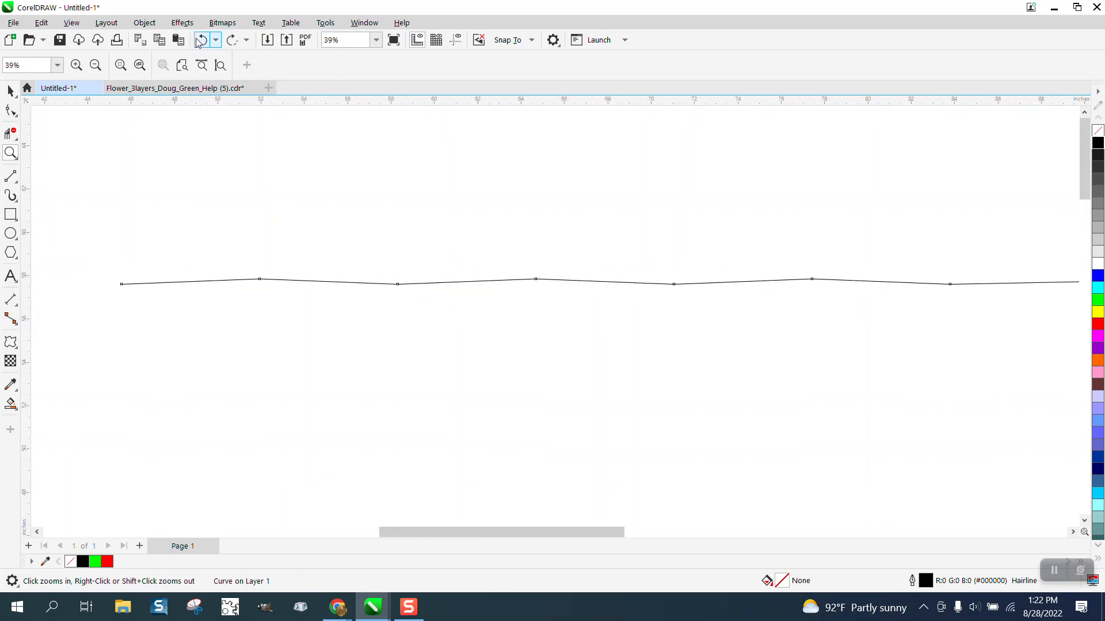
click(201, 40)
click(201, 40)
click(200, 40)
click(199, 41)
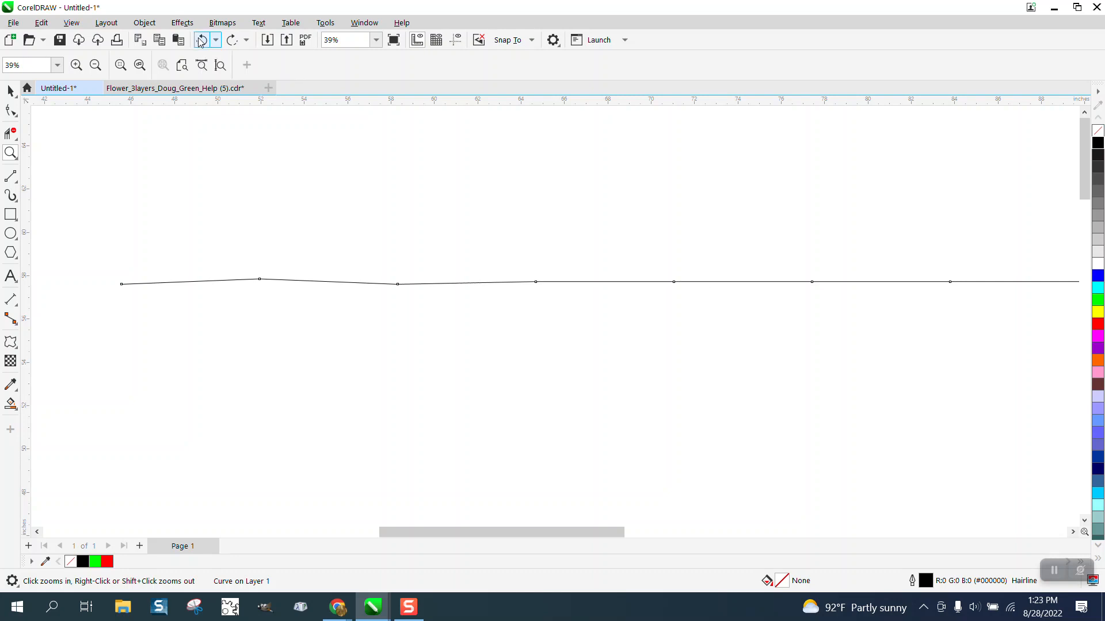
click(200, 41)
click(201, 42)
click(200, 43)
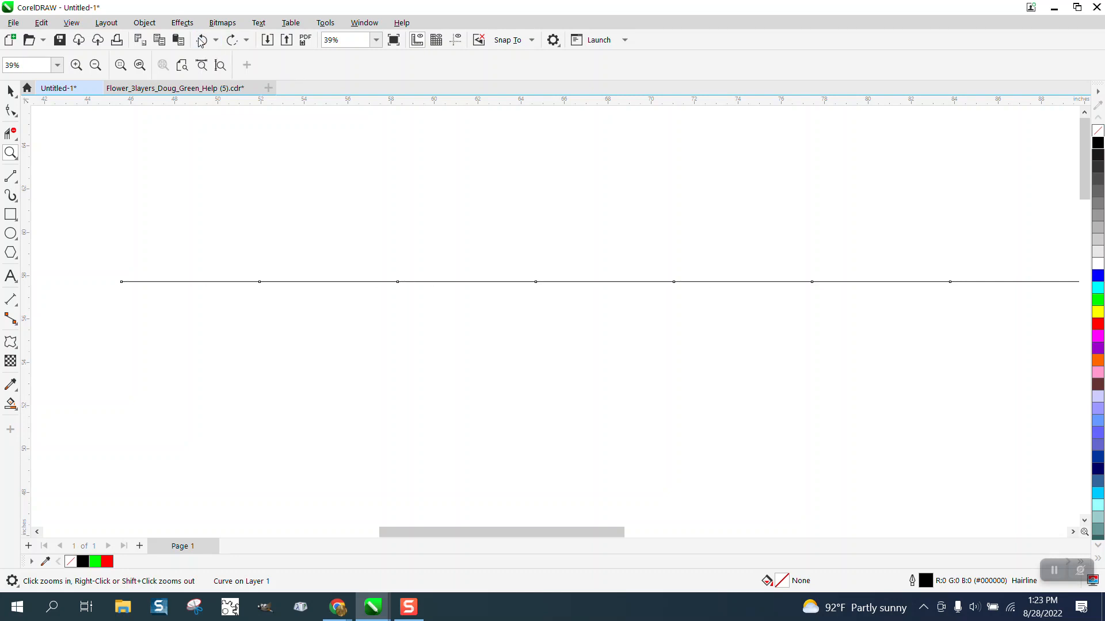
Select all the nodes of the straight line and convert its segments to curves
right_click(299, 167)
click(10, 111)
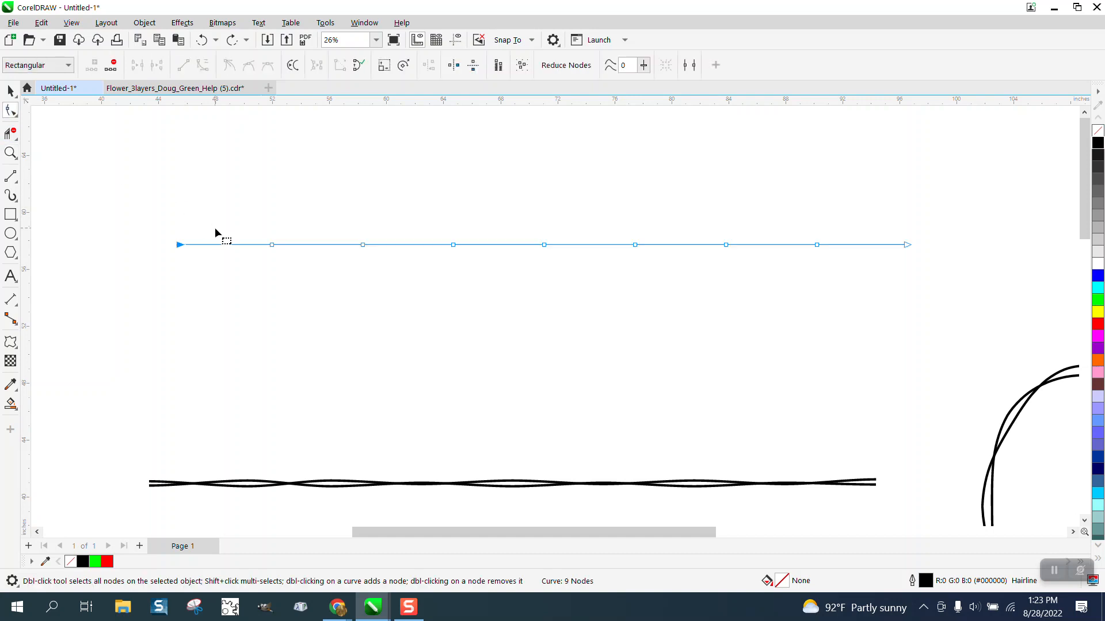
drag(135, 213, 961, 305)
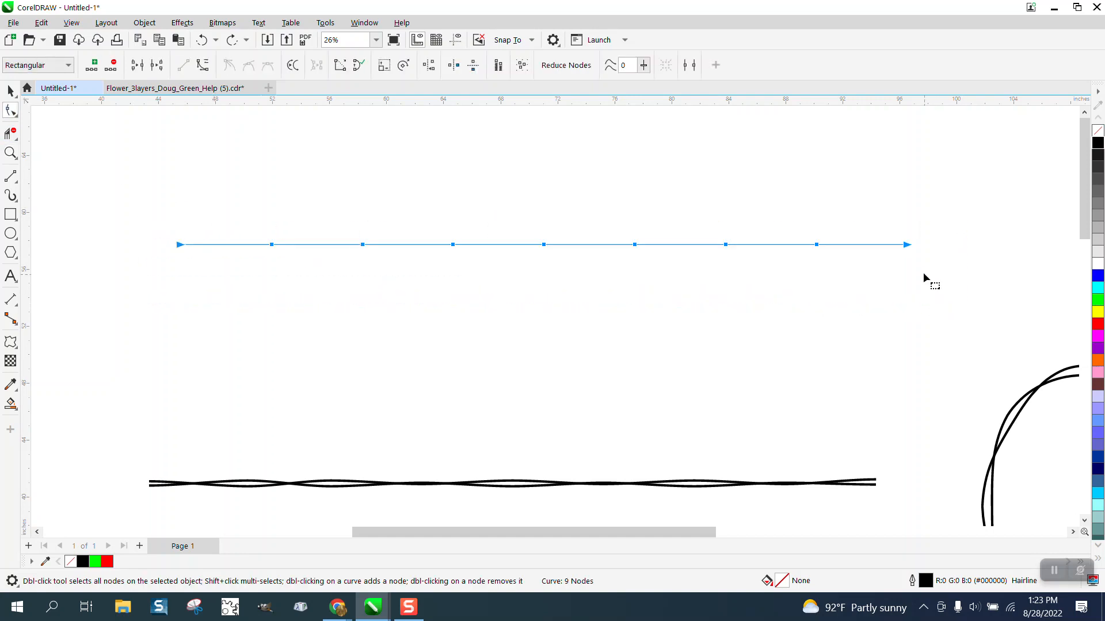
right_click(909, 247)
click(946, 337)
click(179, 246)
key(Down)
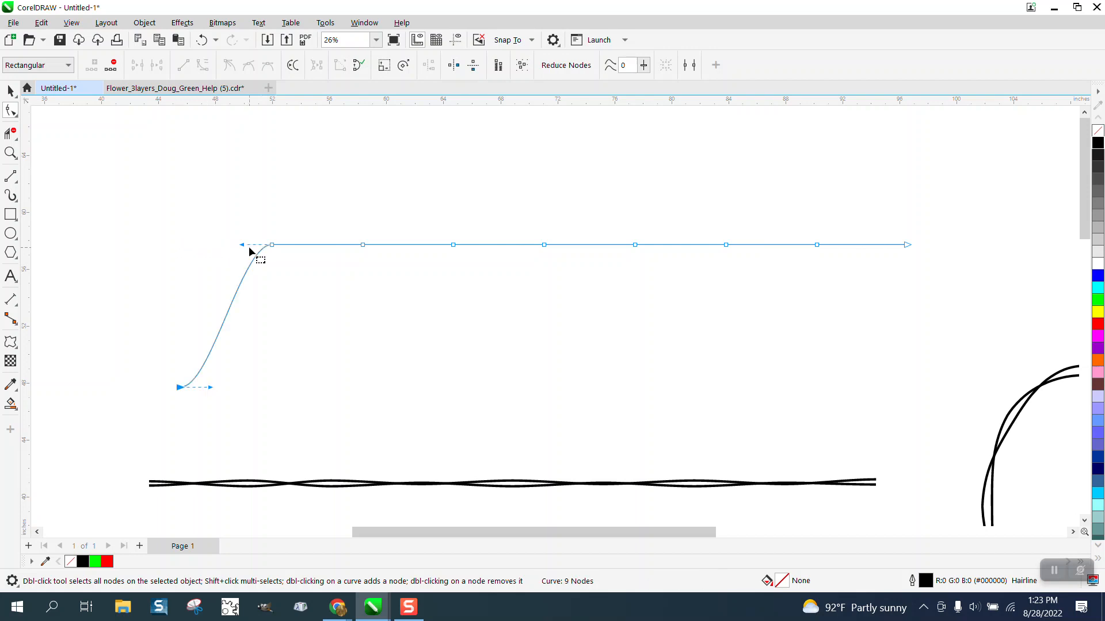
click(202, 40)
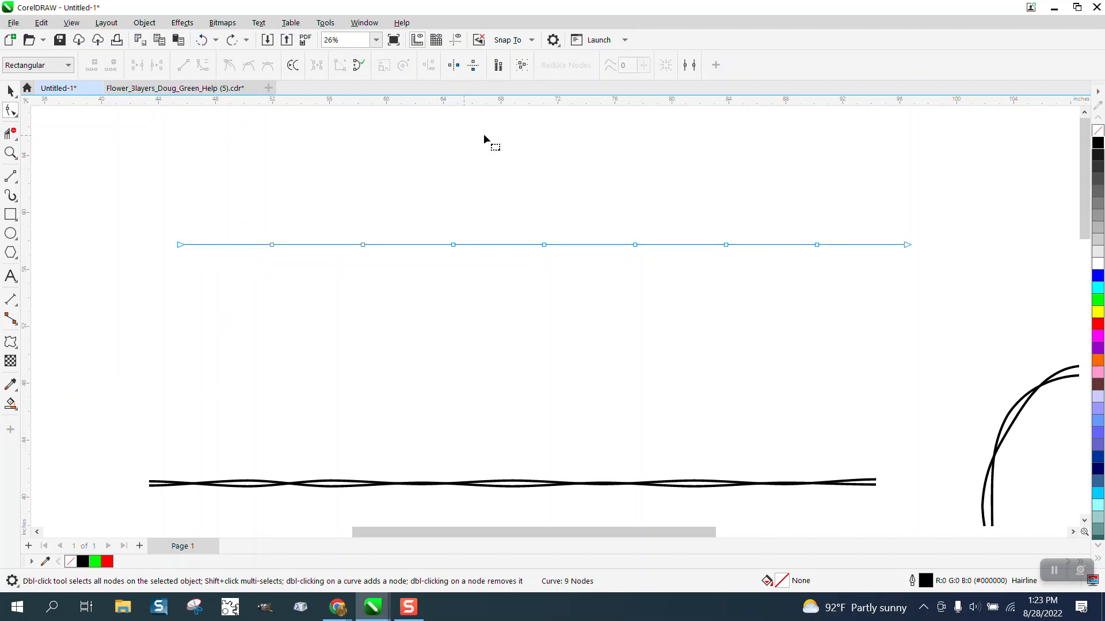
Deselect the line and set the document's nudge distance to .125 inches again
click(11, 93)
click(203, 127)
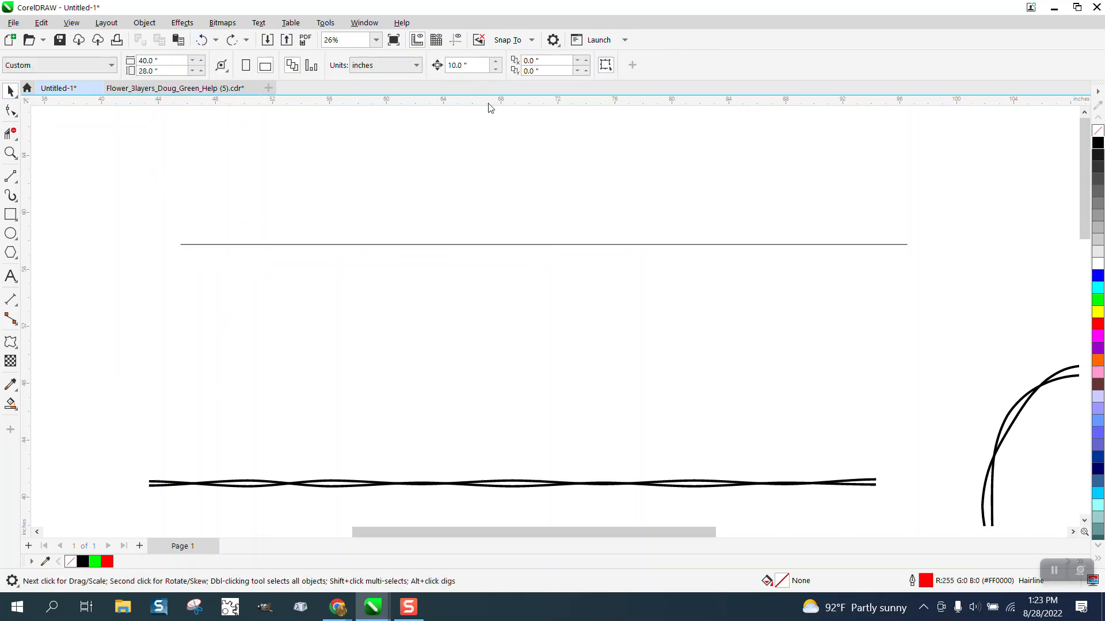
click(457, 65)
text(.125)
Nudge the curve's first eight nodes one step each, alternately down and up from its left end
click(11, 110)
click(182, 245)
key(Down)
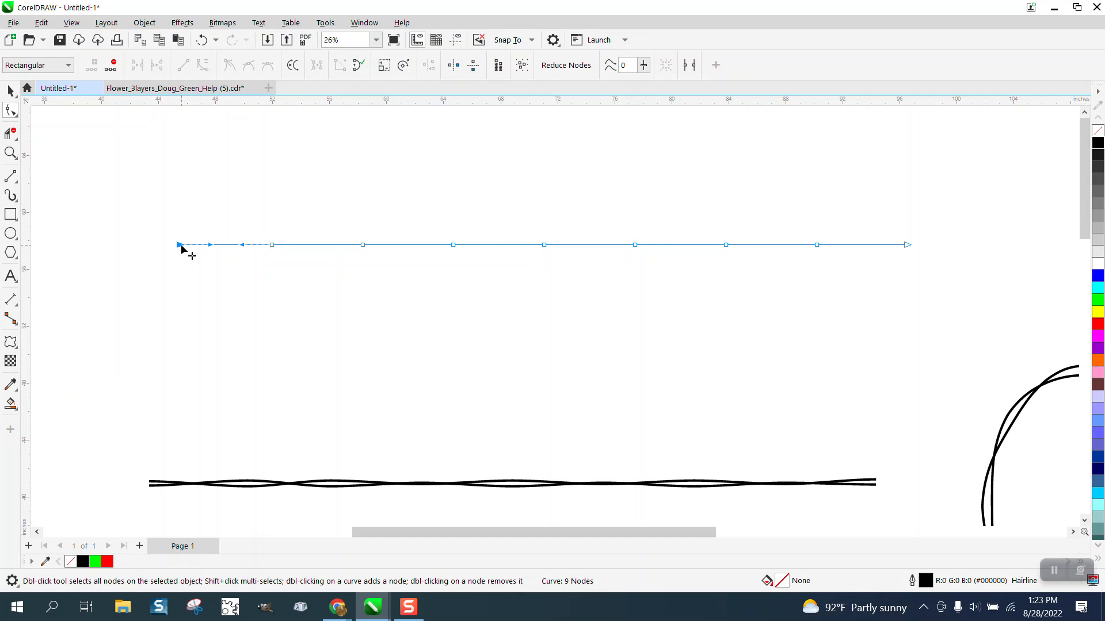
click(271, 244)
key(Up)
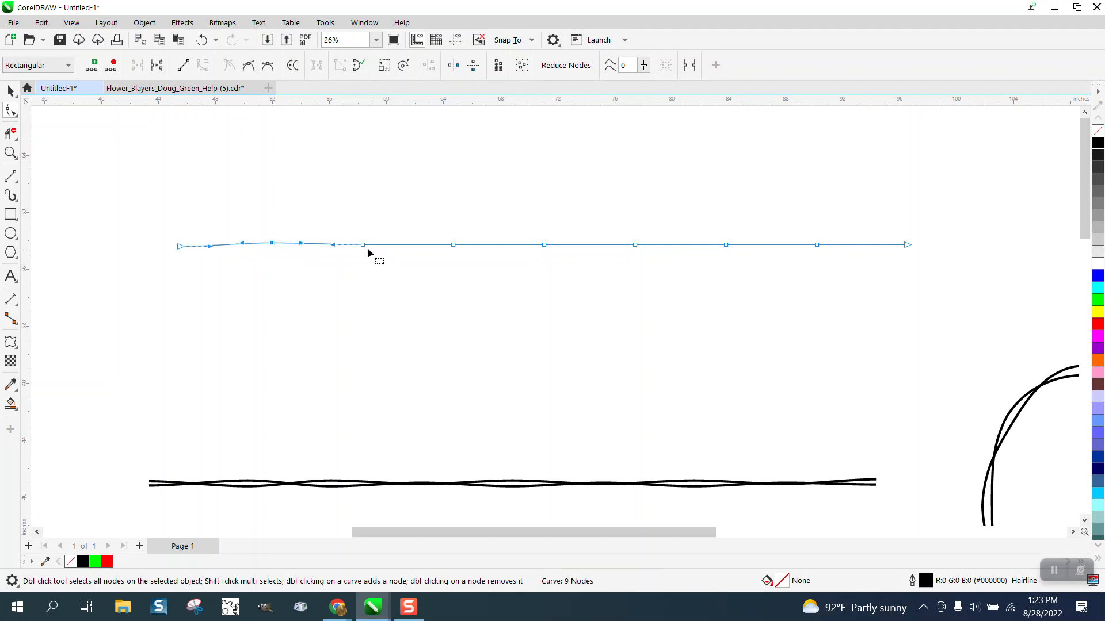
key(Down)
click(453, 245)
key(Up)
click(545, 245)
key(Down)
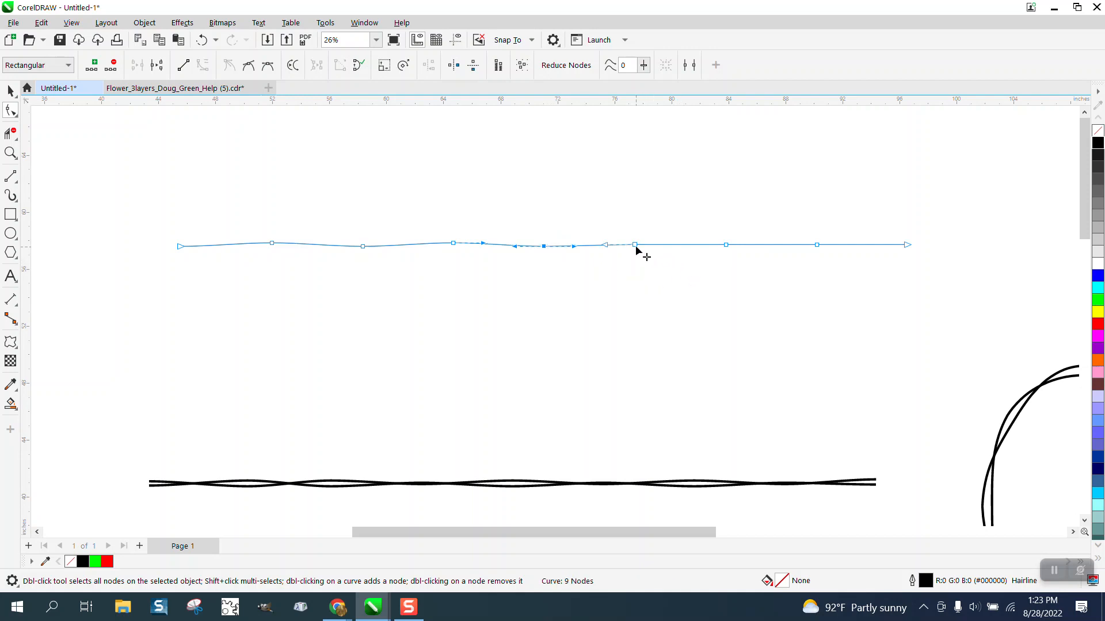
click(636, 245)
key(Up)
click(726, 246)
key(Down)
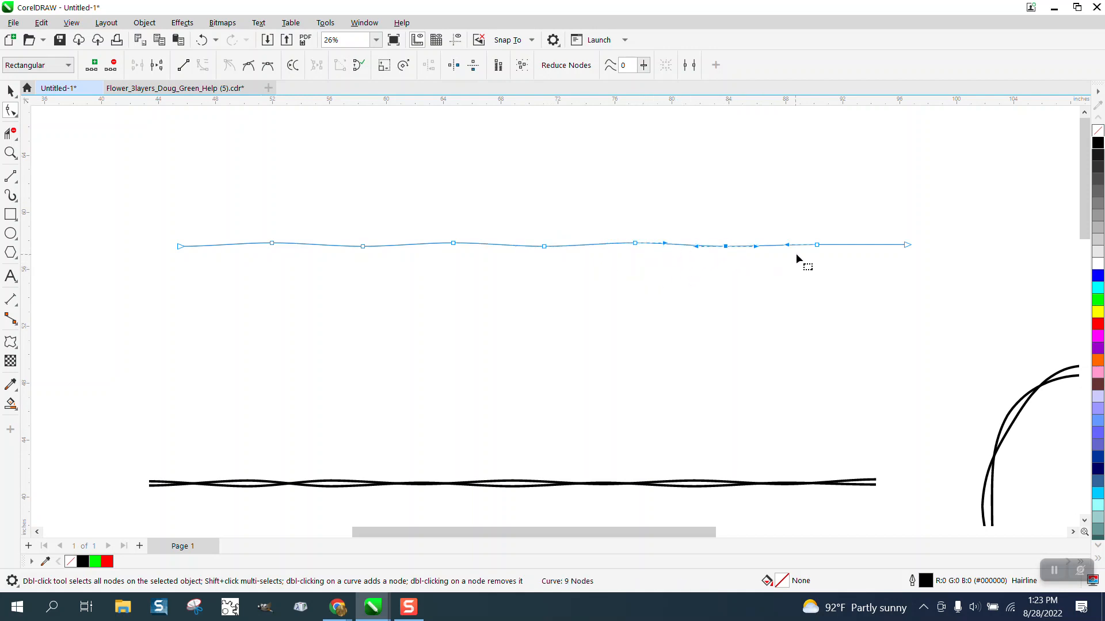
click(816, 245)
key(Up)
Duplicate the wavy curve in place and mirror the copy vertically so the two curves cross
click(12, 91)
drag(141, 180, 971, 308)
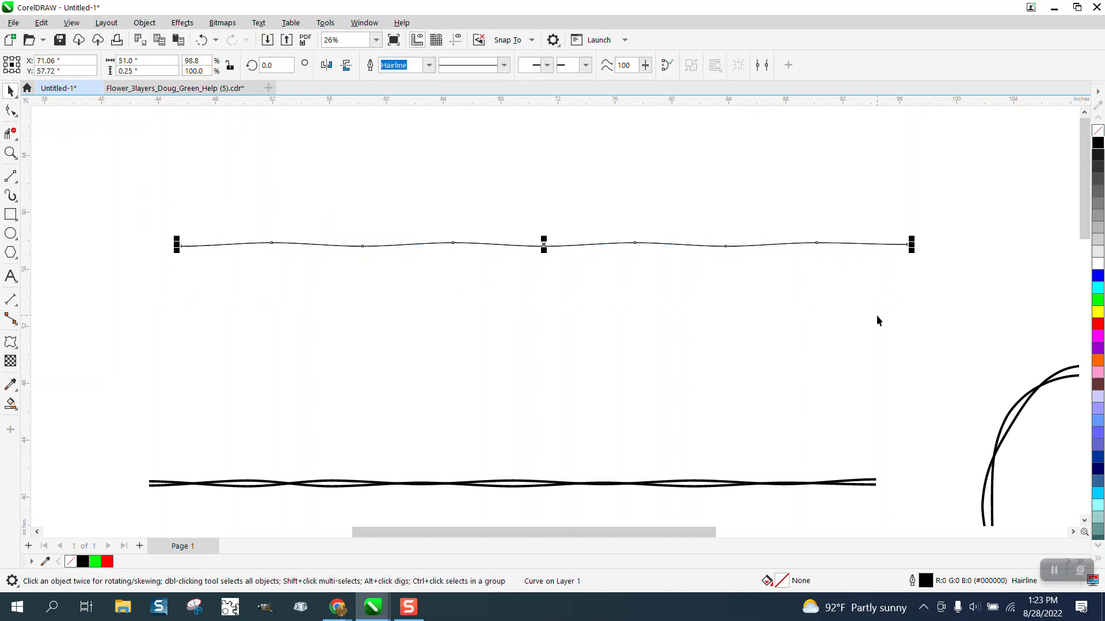
click(347, 65)
Set the outline width of both crossing wavy curves to 10.0 pt and group them
drag(121, 202, 372, 286)
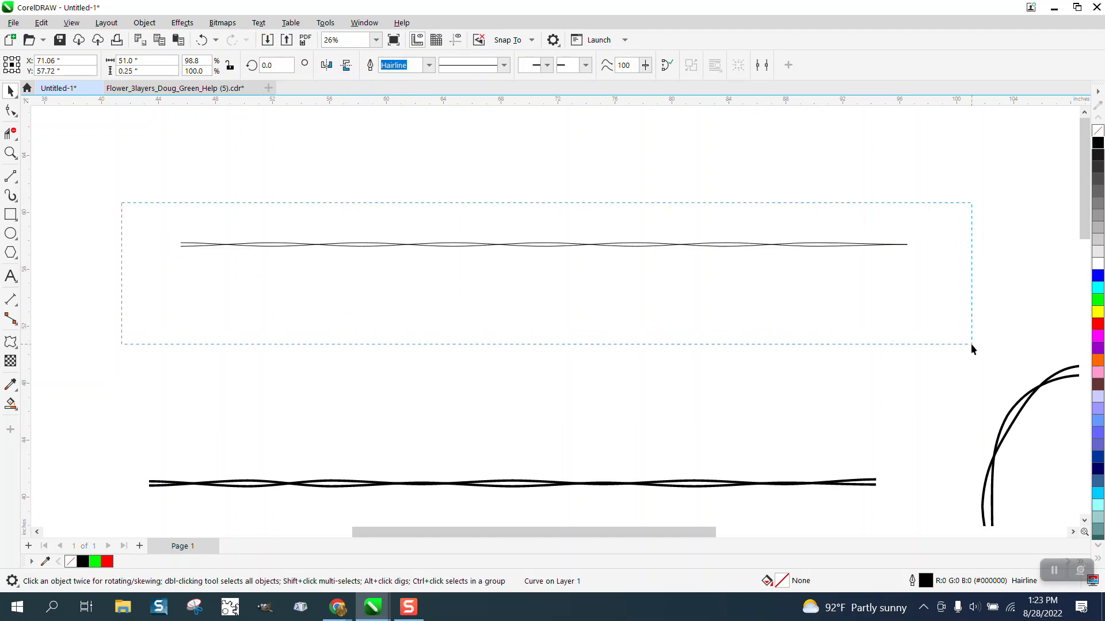
drag(971, 343, 971, 344)
click(595, 67)
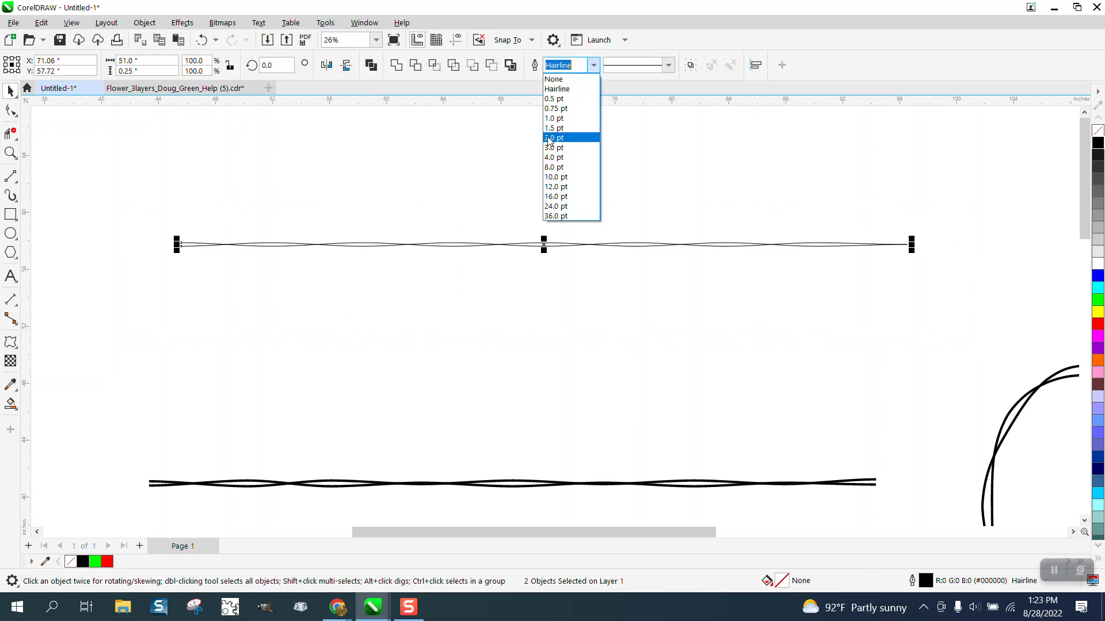
click(550, 177)
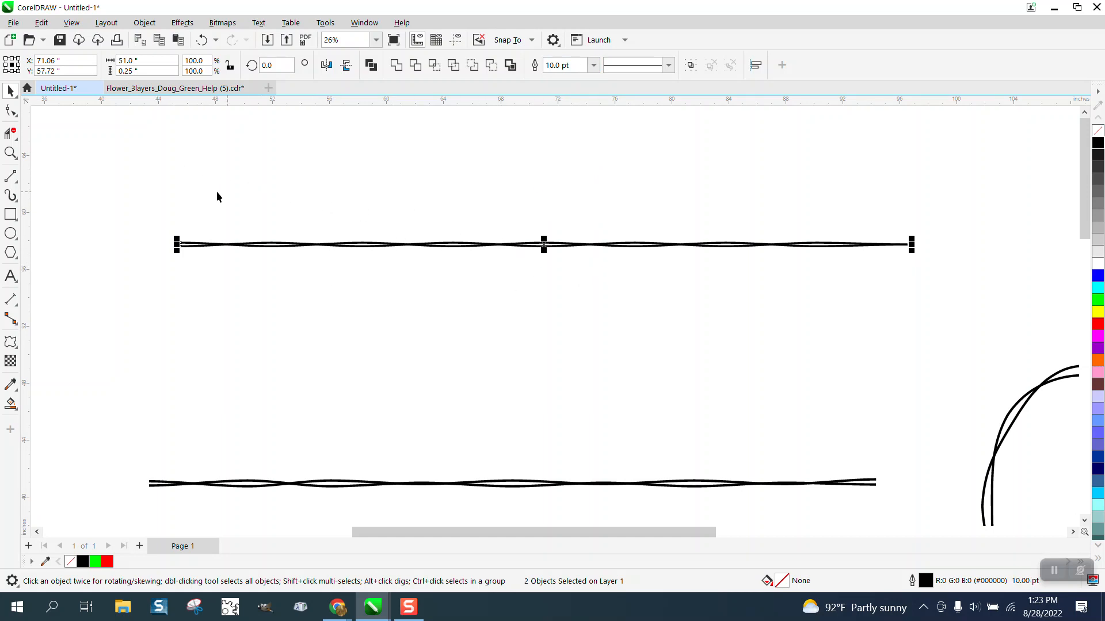
mouse_move(147, 172)
mouse_down()
mouse_move(562, 275)
mouse_move(930, 301)
mouse_up()
key(ctrl+g)
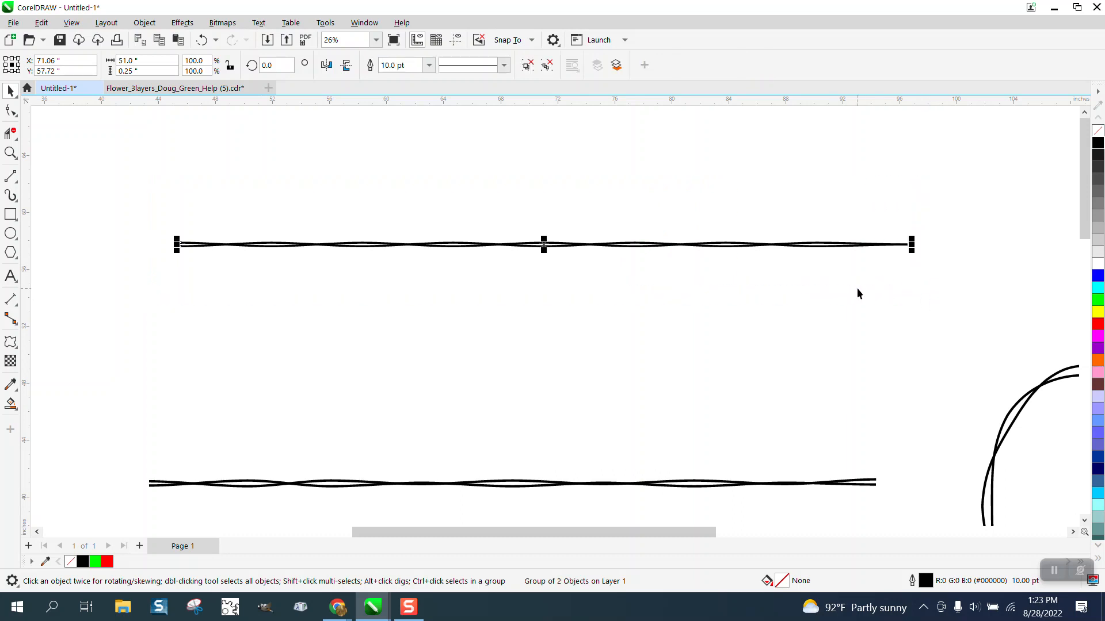
Save the grouped strand as a custom artistic media brush named bb3 in the Artistic Media folder
click(14, 199)
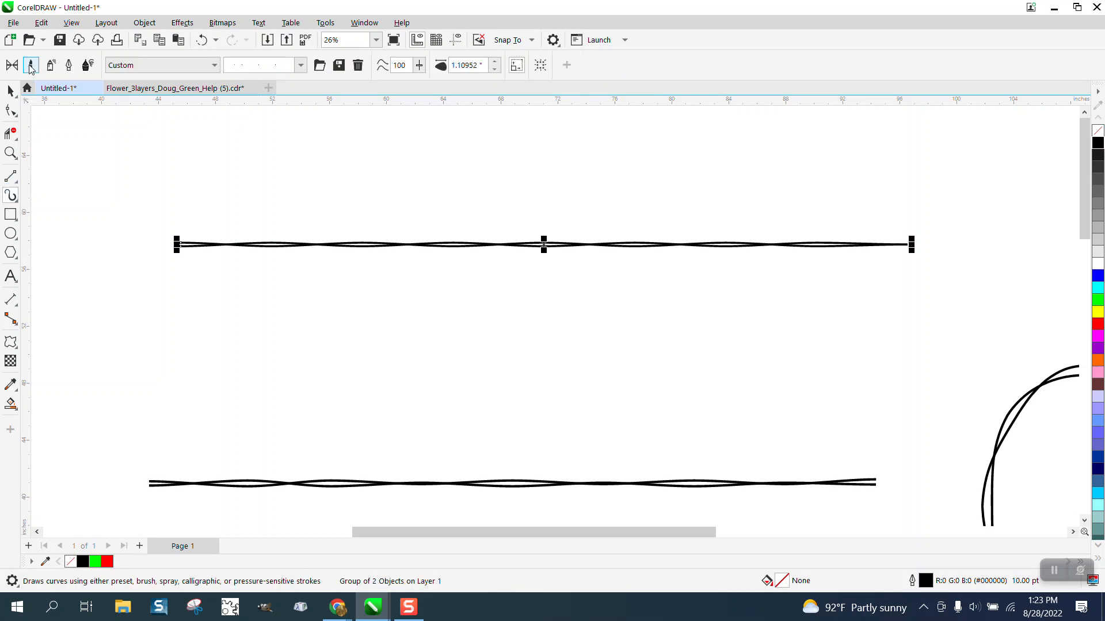
click(339, 66)
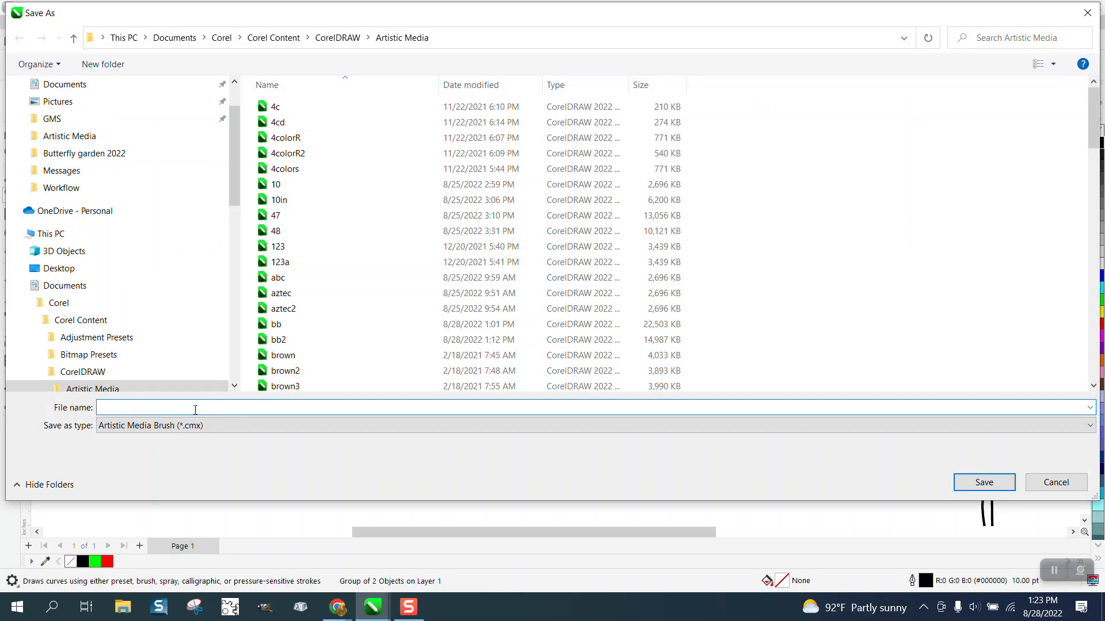
text(bb)
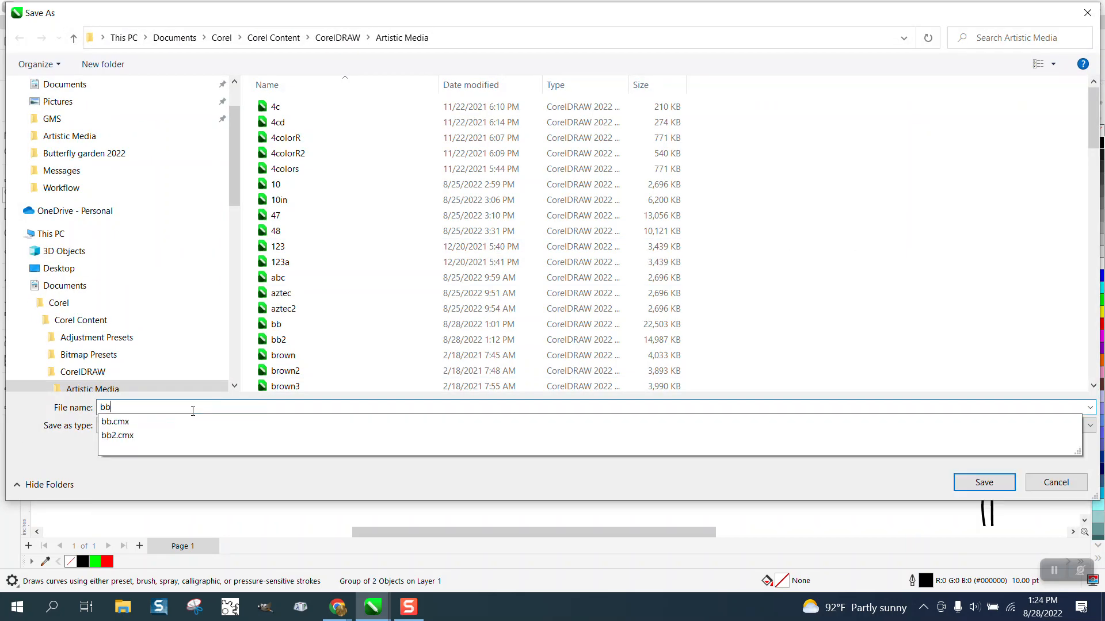
text(3)
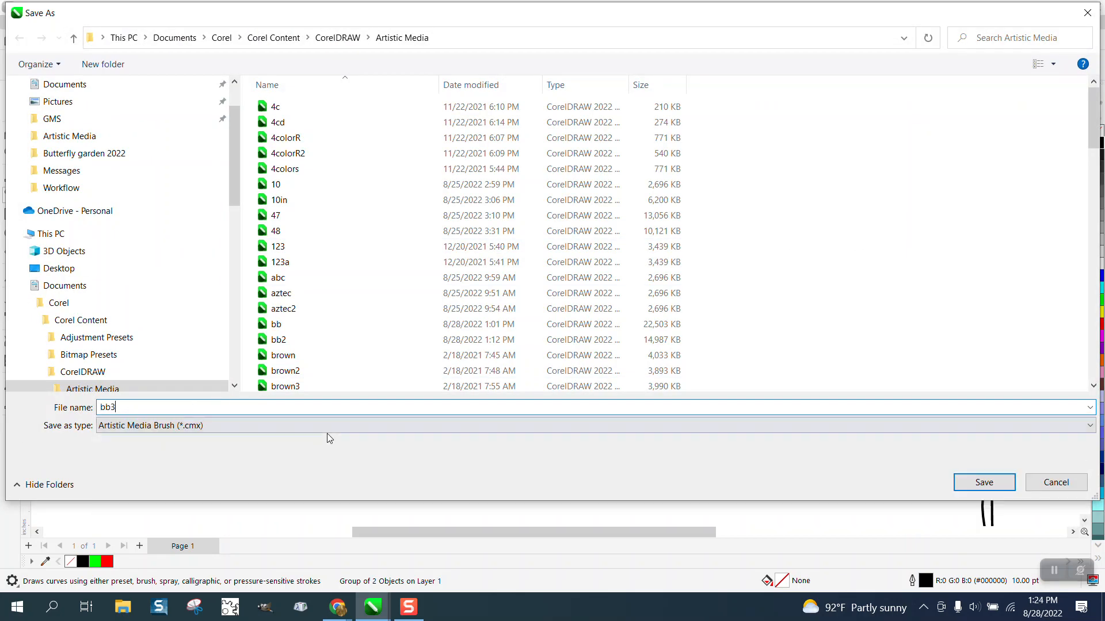
click(983, 482)
Apply the saved strand brush to the red ellipse and compare the result with the straight strand up close
scroll(374, 266, down, 1)
scroll(375, 266, down, 3)
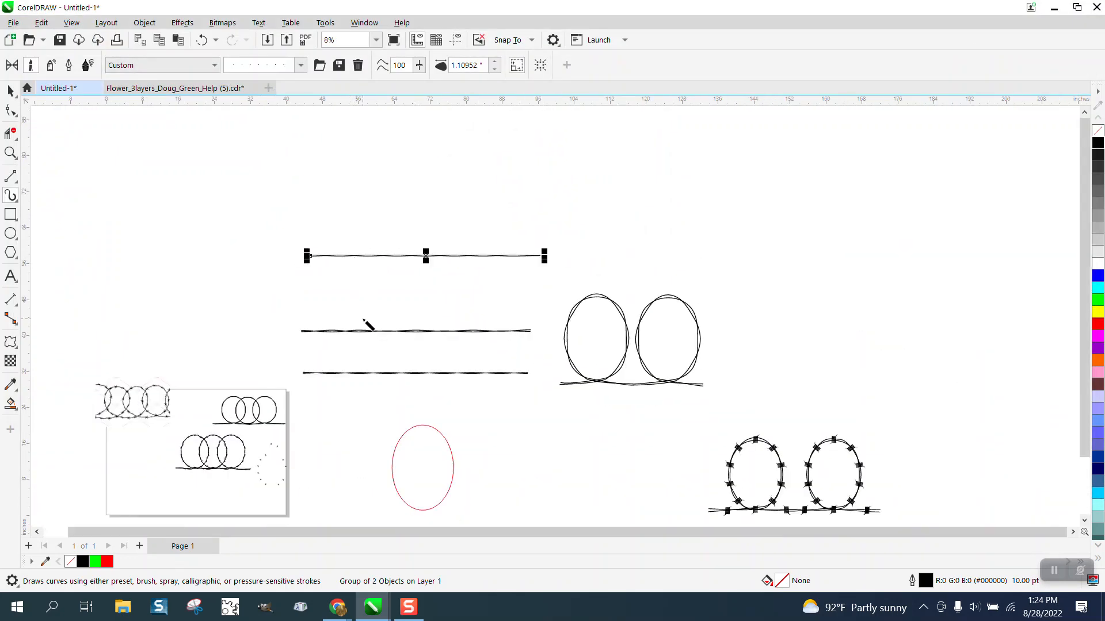
click(426, 427)
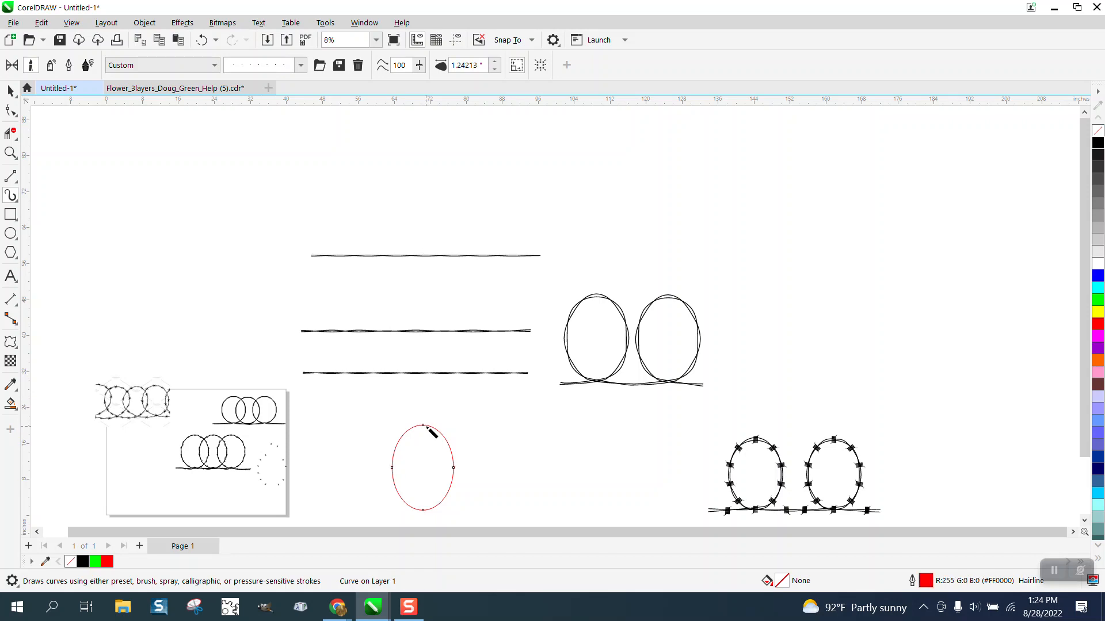
click(494, 61)
click(14, 156)
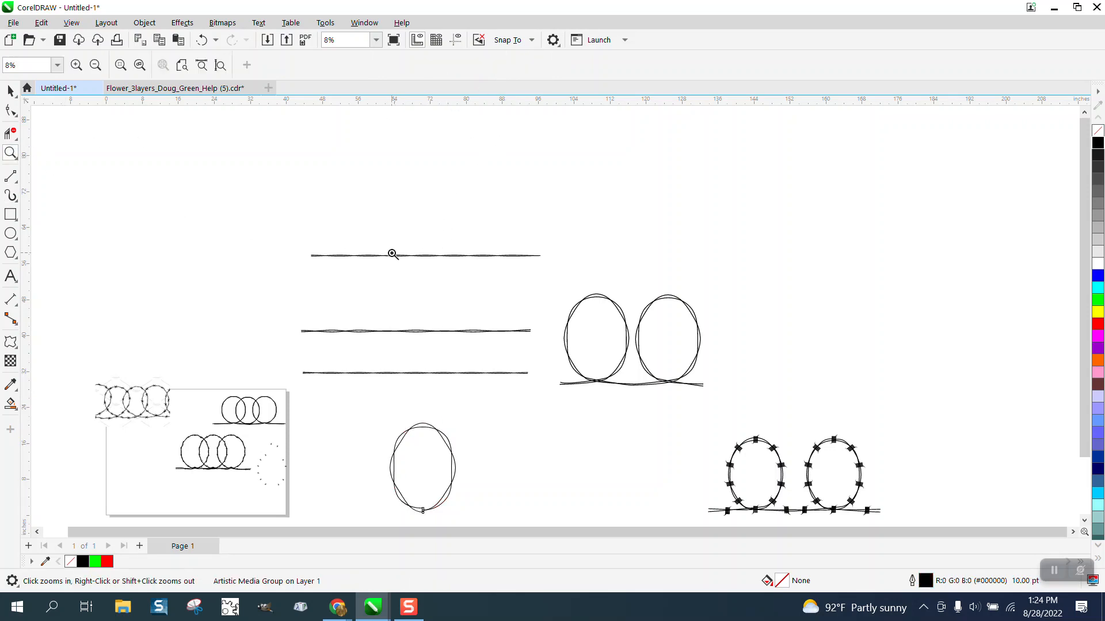
drag(396, 253, 481, 262)
scroll(416, 243, down, 5)
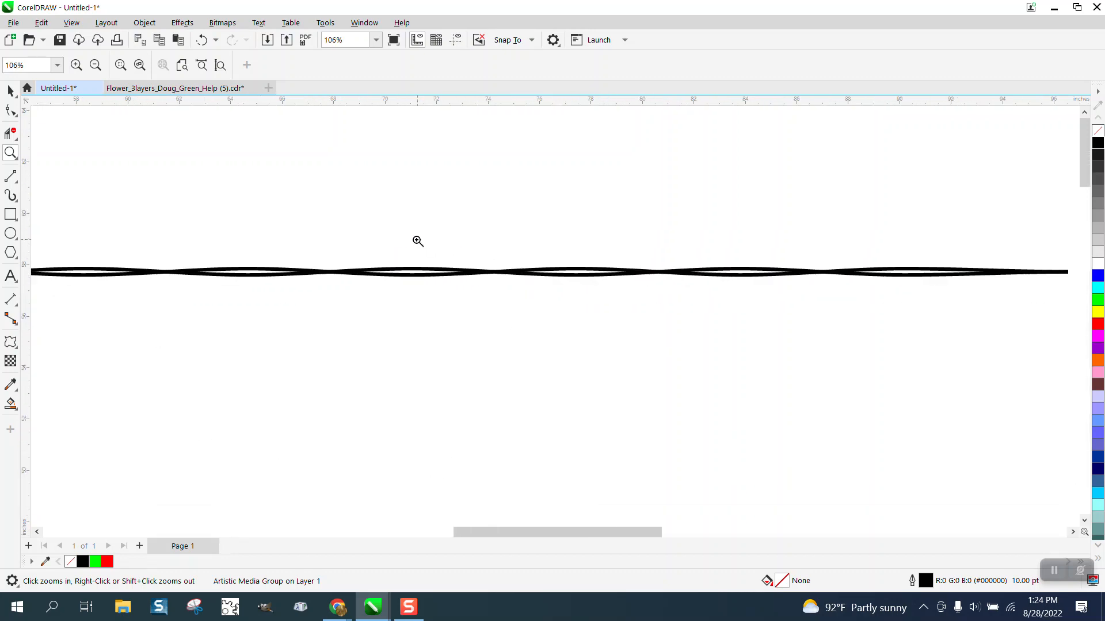
scroll(416, 276, down, 1)
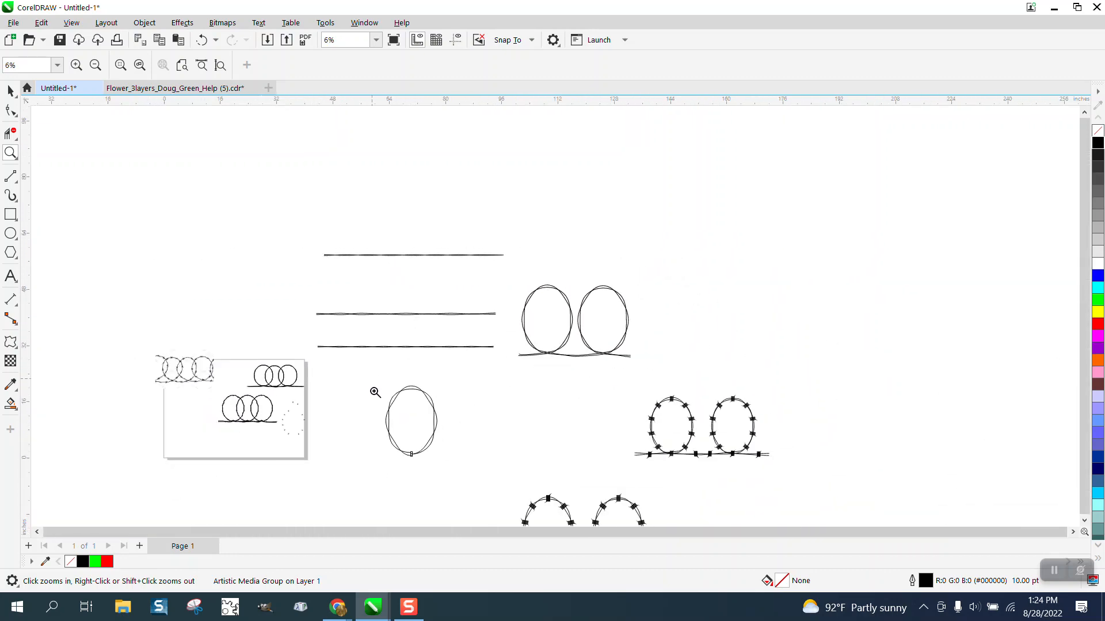
drag(375, 387, 493, 456)
scroll(437, 366, down, 1)
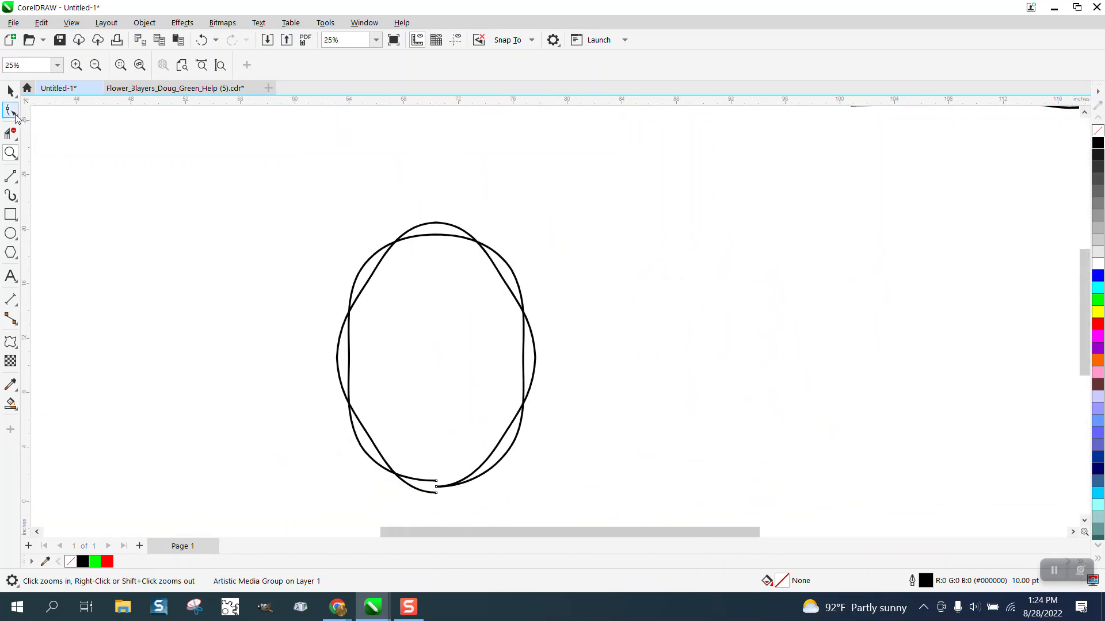
Try to set the artistic media stroke width of the ellipse's twisted strand to 1 inch
click(11, 110)
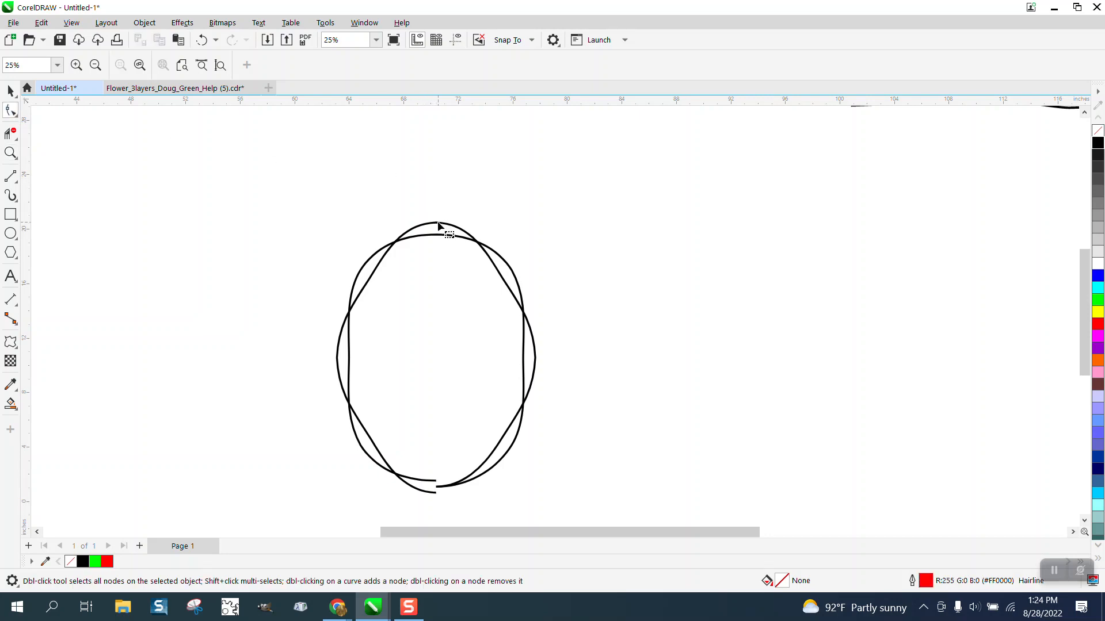
click(10, 90)
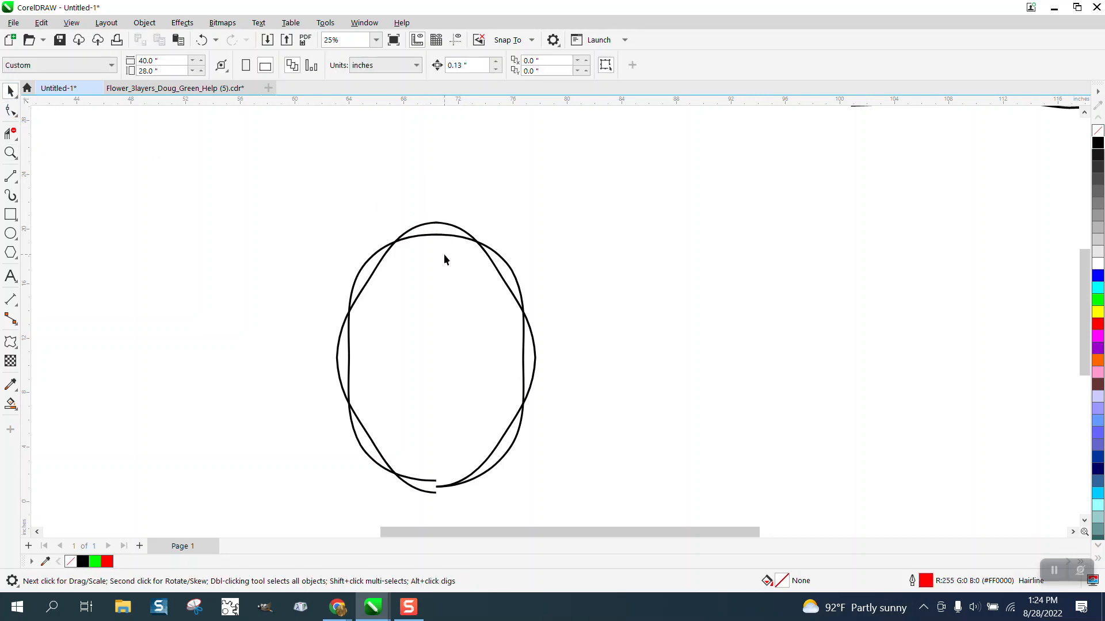
click(10, 176)
click(11, 196)
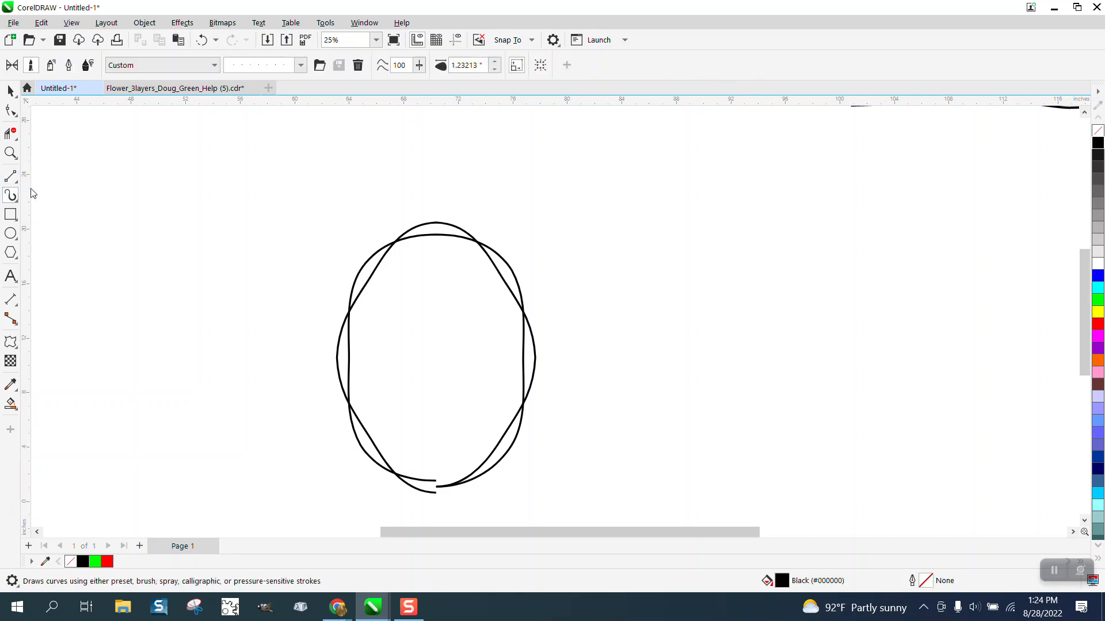
click(481, 65)
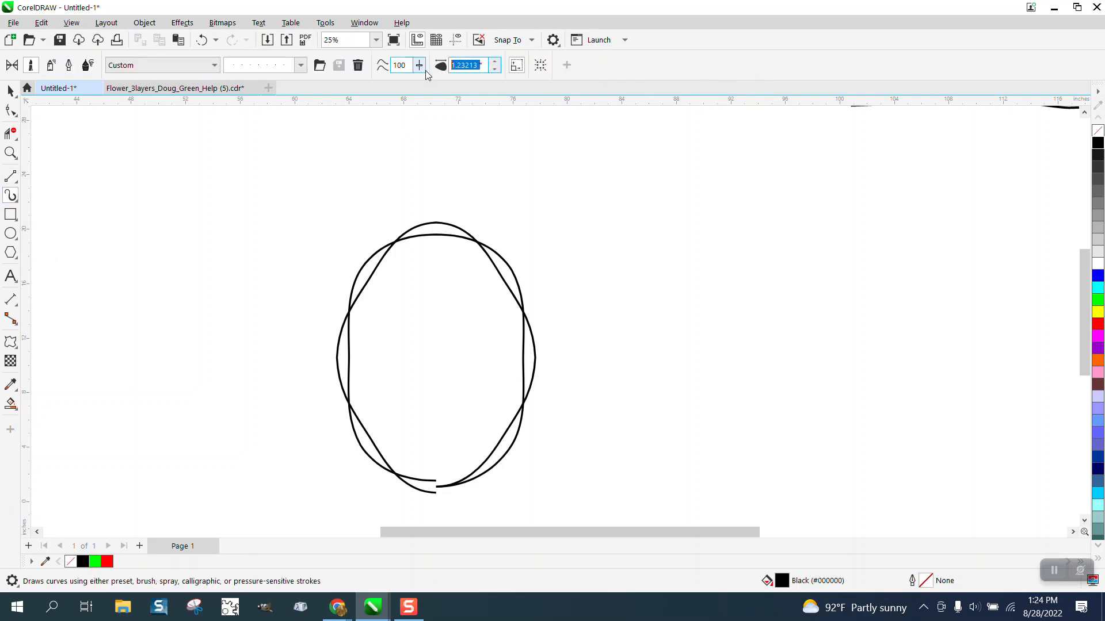
text(1)
key(Return)
click(495, 69)
click(496, 70)
Undo the brush stroke on the ellipse, back to the plain red outline
click(201, 40)
click(201, 40)
click(201, 39)
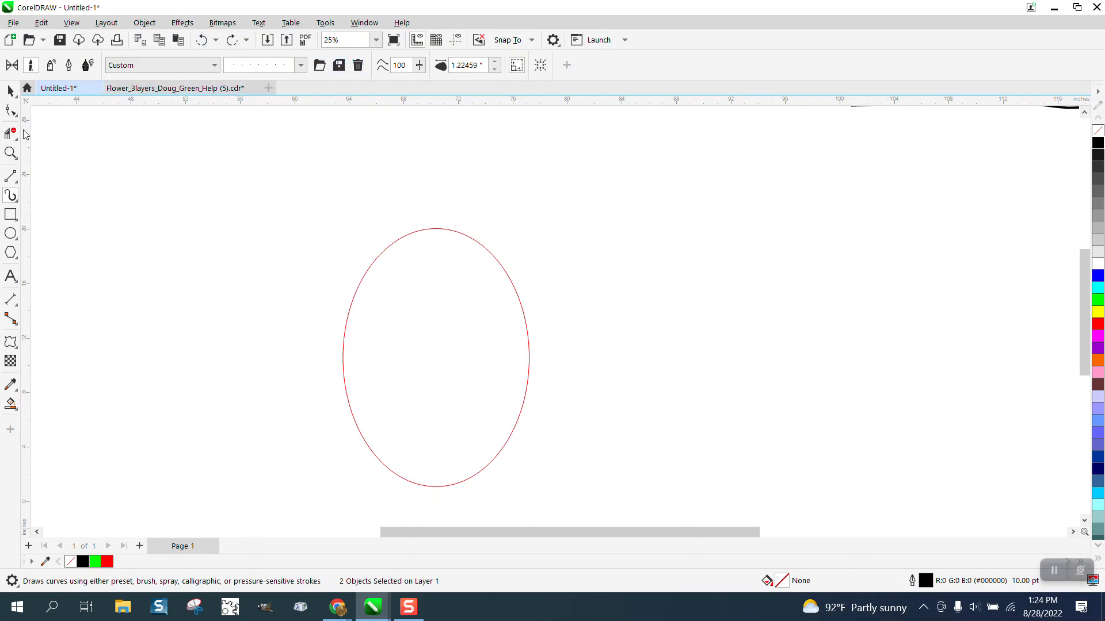
Apply the saved strand brush to the red ellipse with a stroke width of 1.0 inch
click(398, 241)
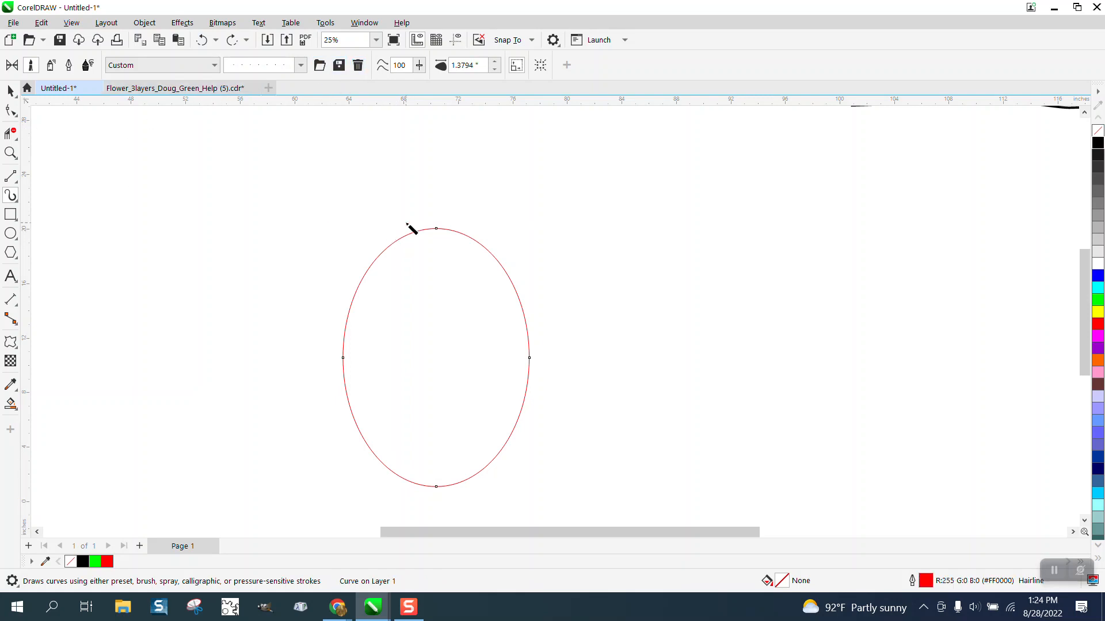
double_click(466, 65)
text(1.0)
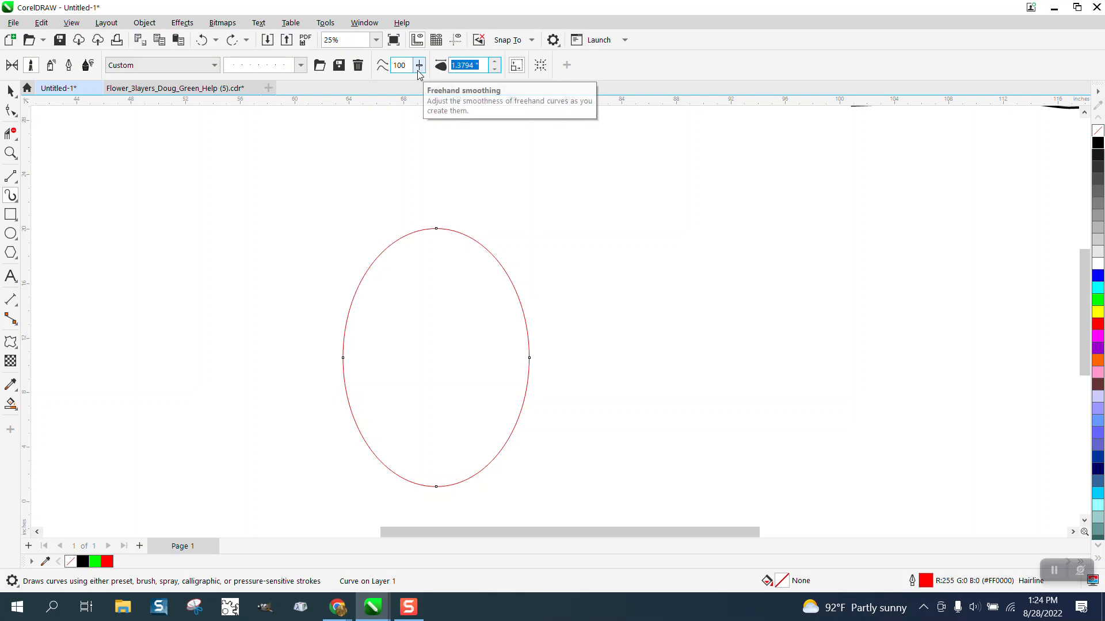
key(Return)
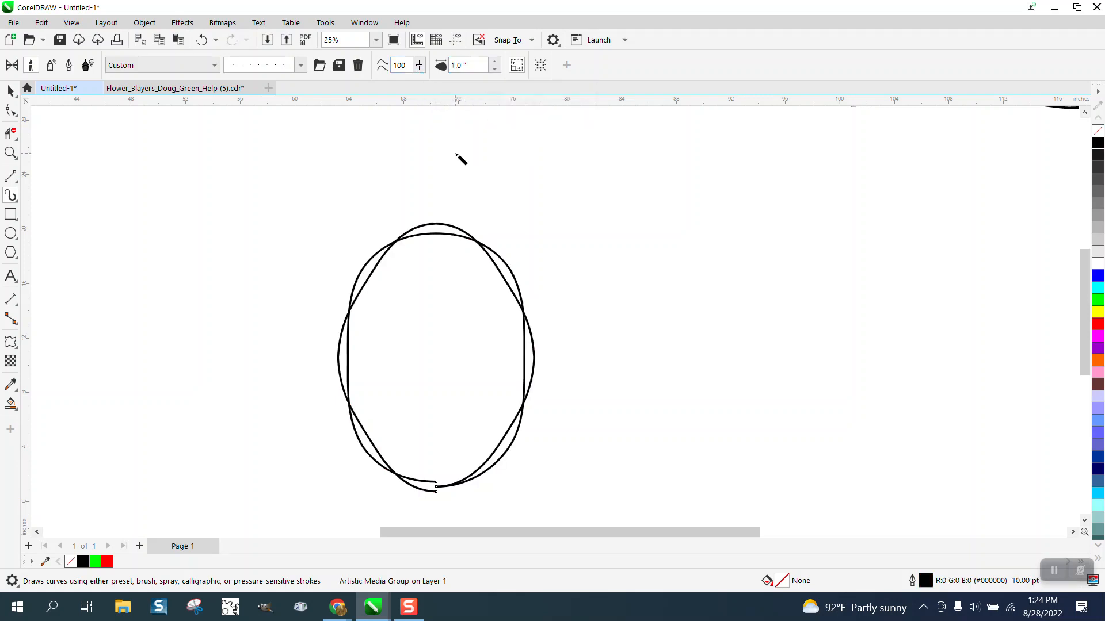
Break apart the artistic media group on the ellipse to separate the black strand from its red control curve
click(10, 152)
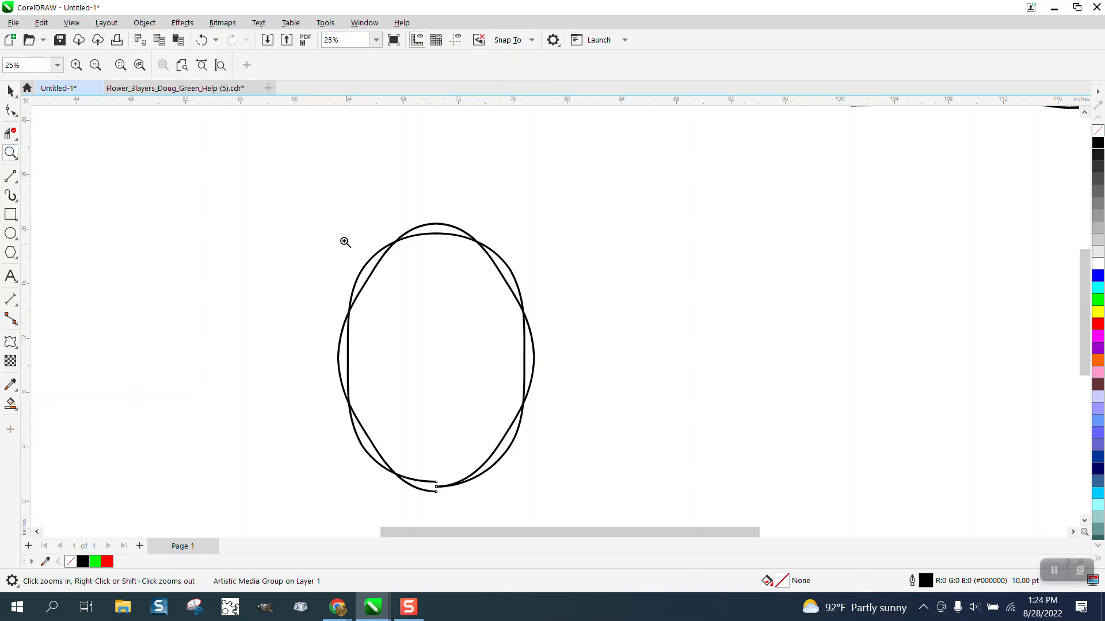
right_click(330, 194)
drag(613, 463, 613, 462)
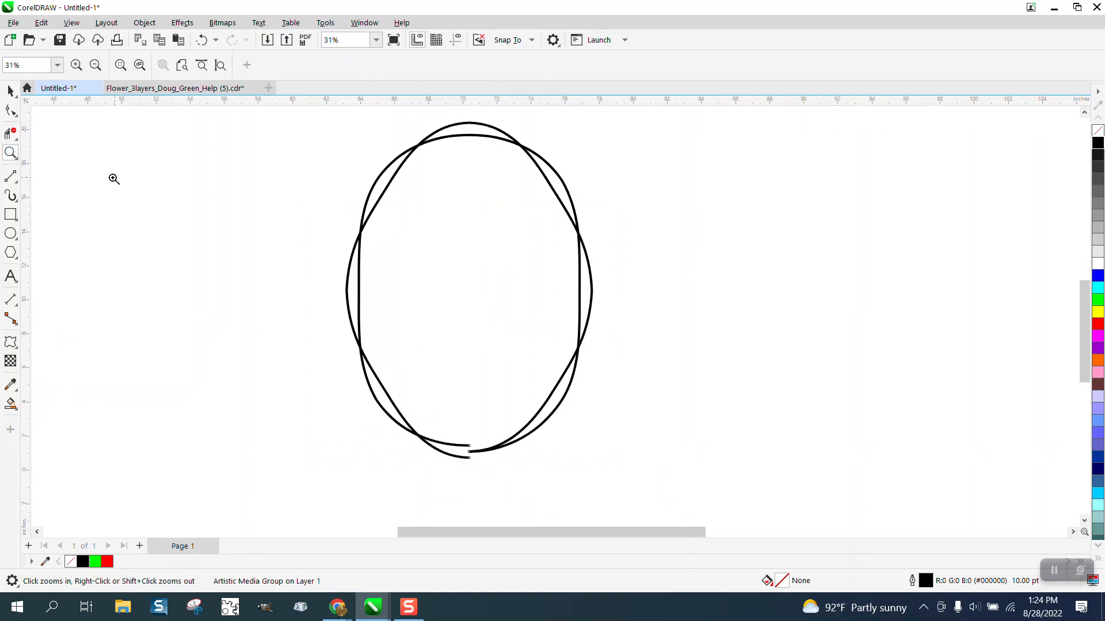
click(10, 110)
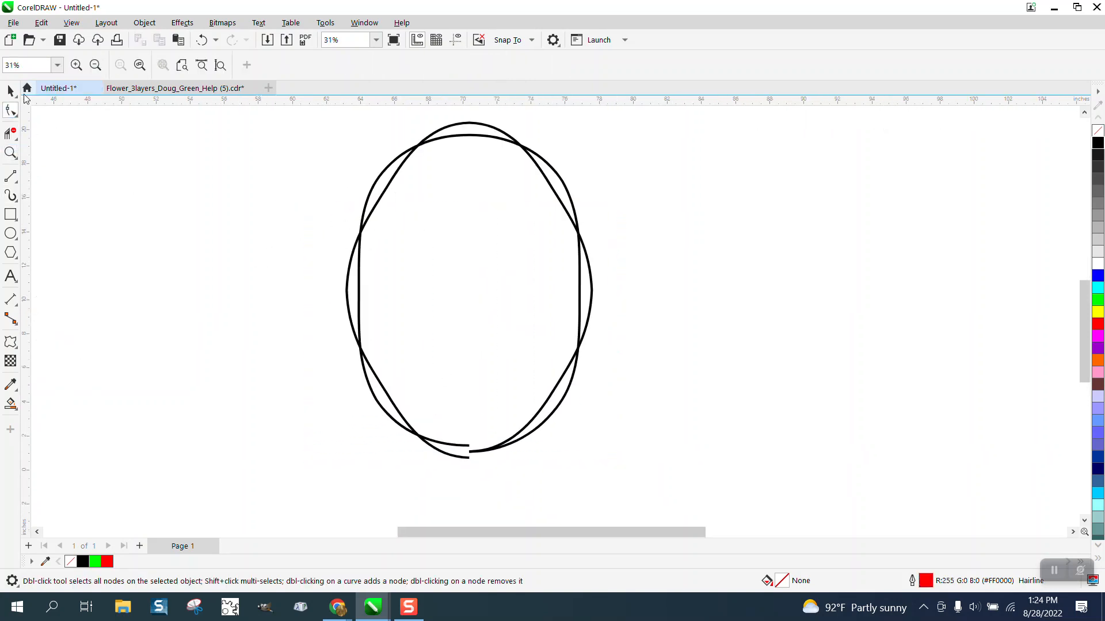
click(12, 91)
scroll(323, 174, down, 1)
drag(313, 135, 626, 409)
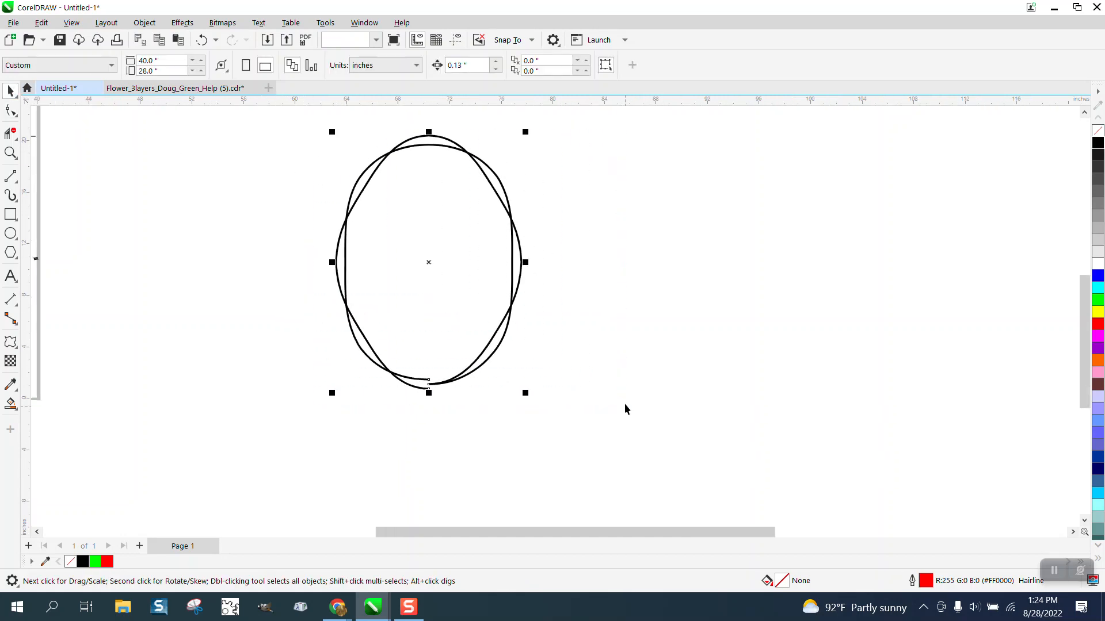
click(145, 22)
click(244, 332)
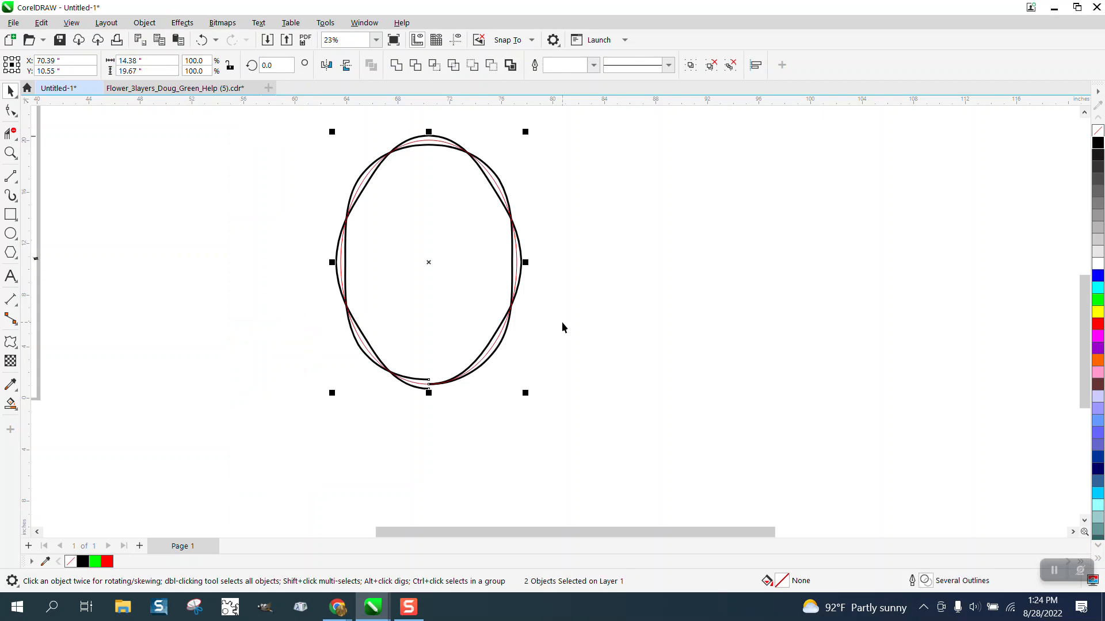
Set the nudge distance to 10 inches and move the red ellipse 20 inches down from the strand
click(543, 115)
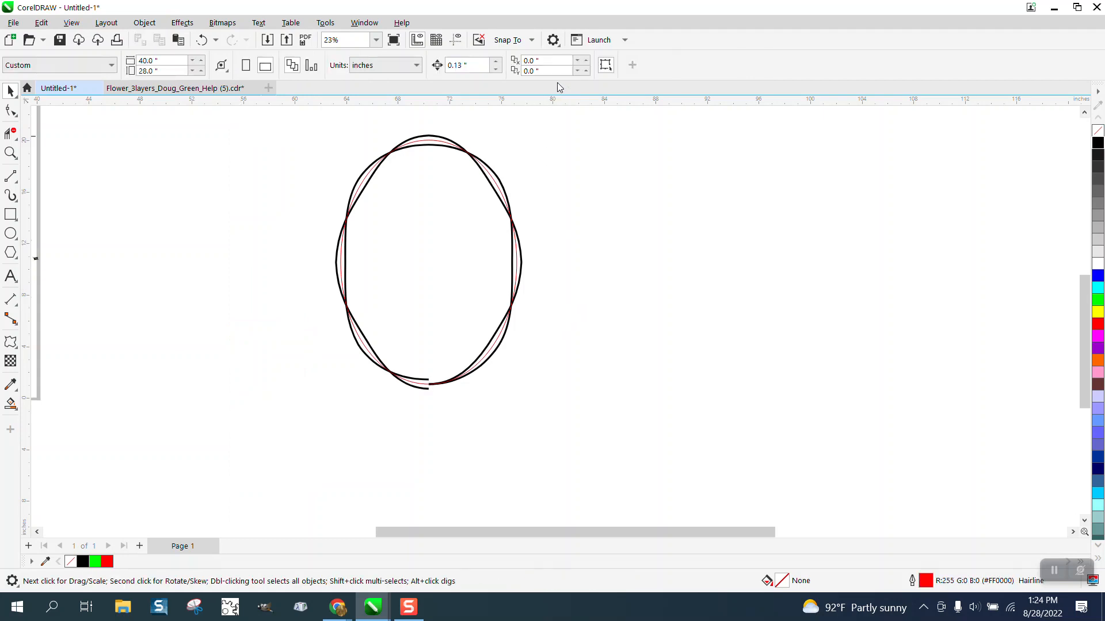
drag(483, 65, 422, 67)
text(10)
click(499, 198)
key(Down)
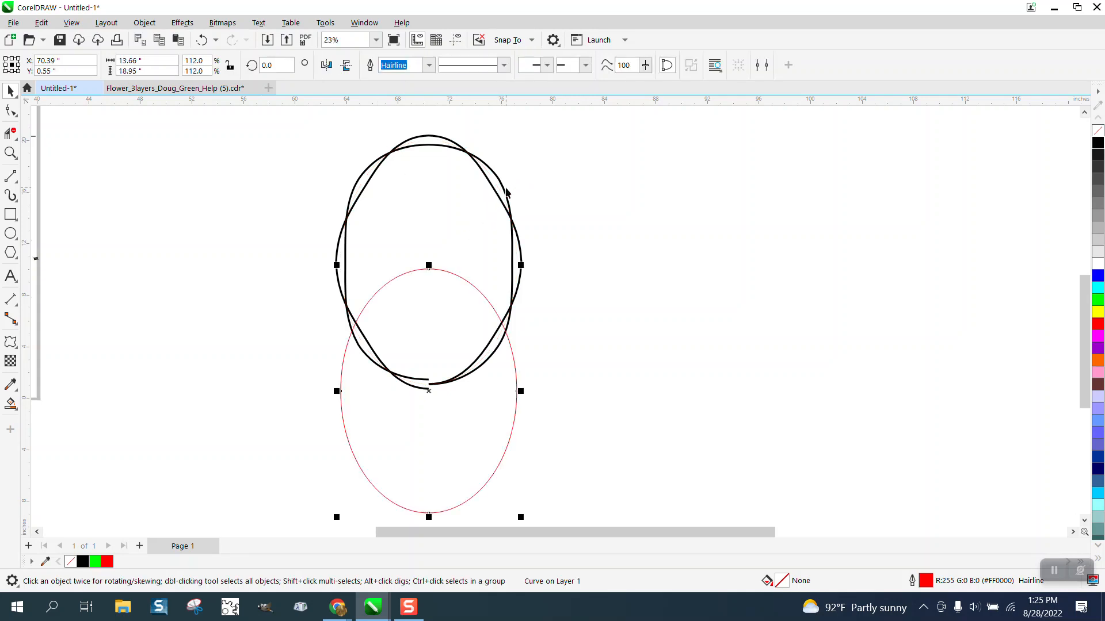
key(Down)
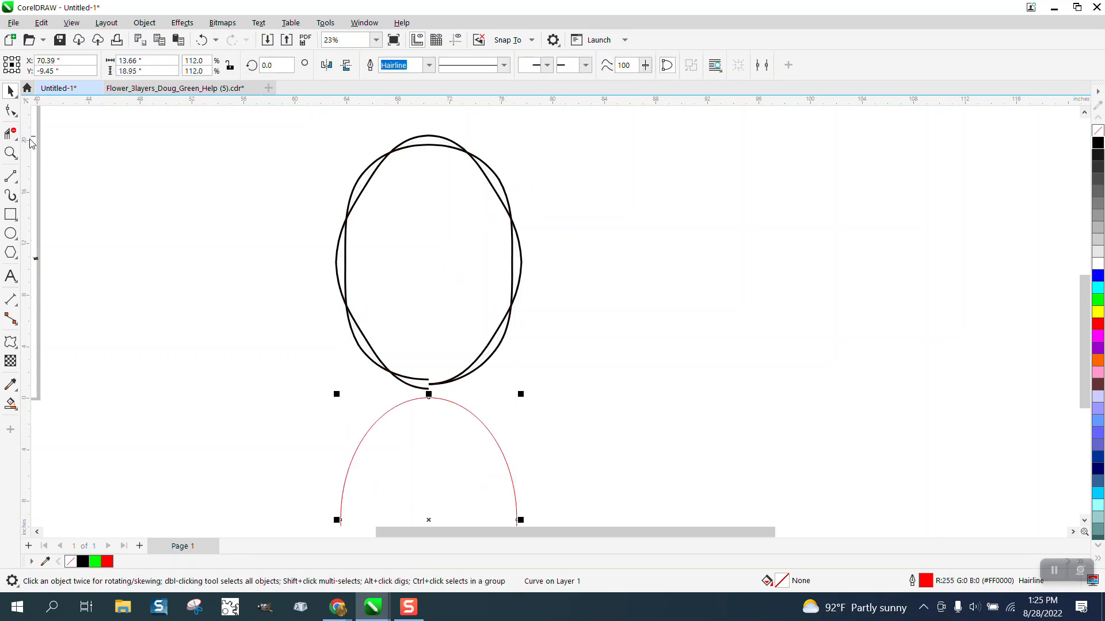
Ungroup the outer group of the black twisted oval
click(12, 116)
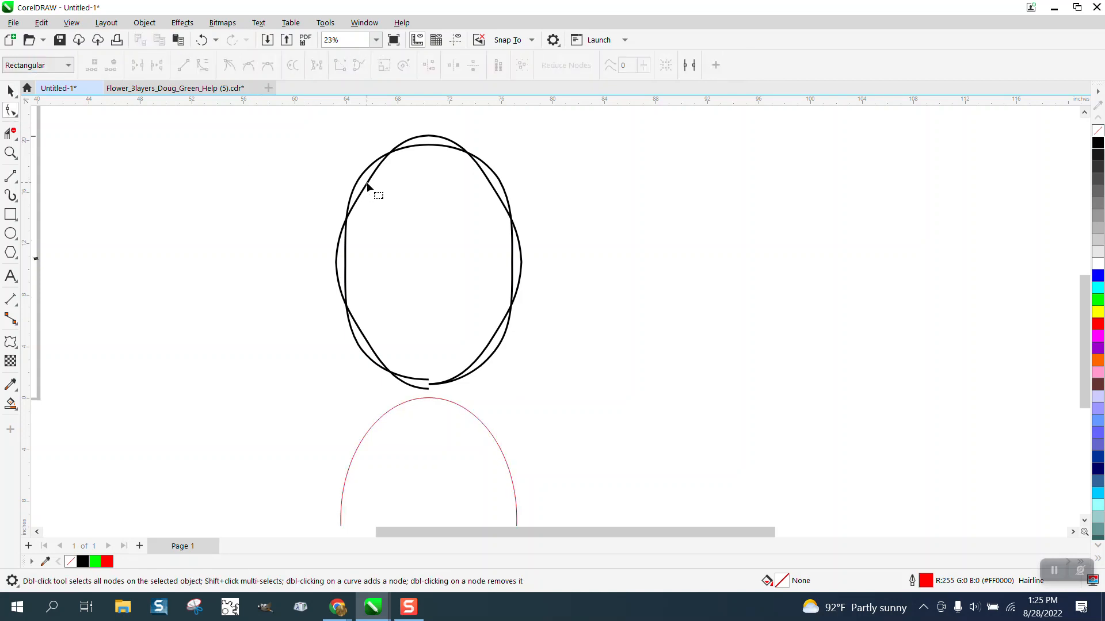
click(8, 92)
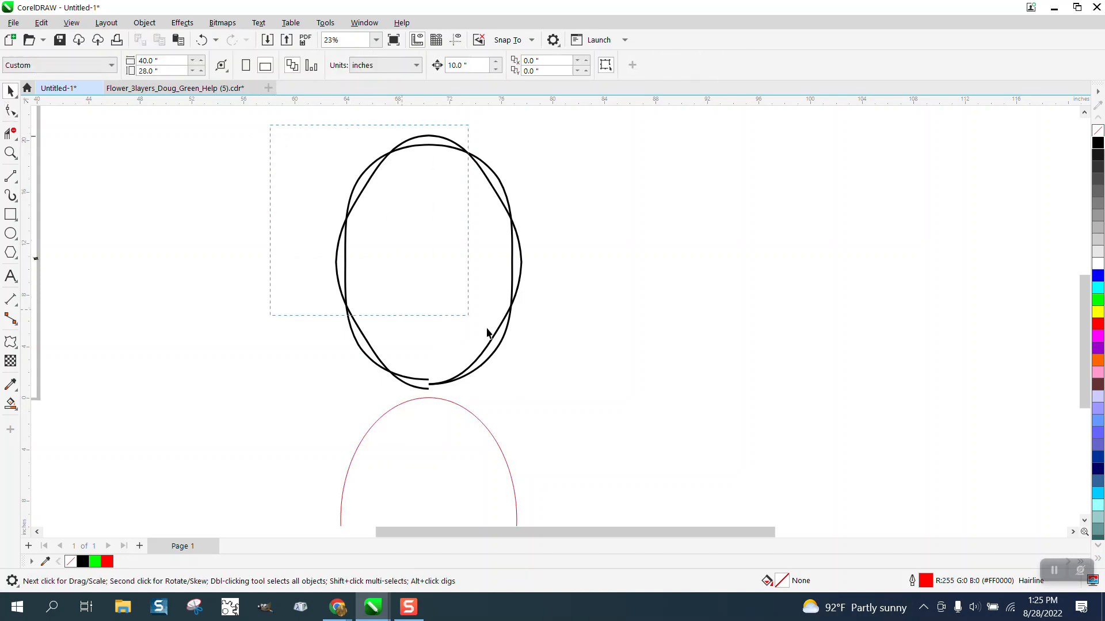
drag(487, 333, 611, 401)
click(145, 23)
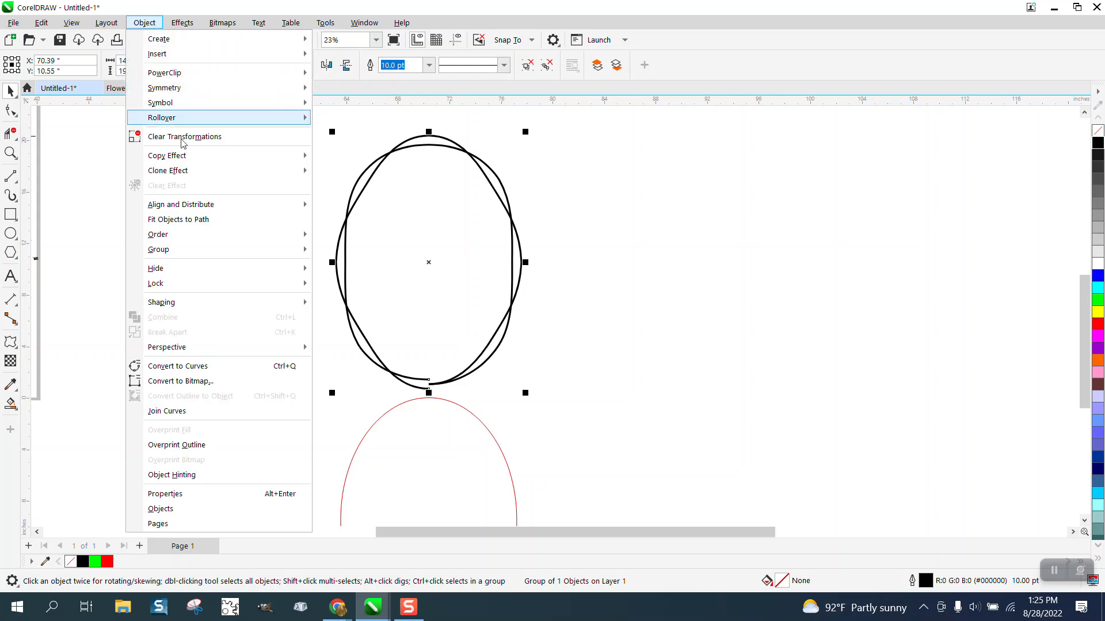
click(324, 264)
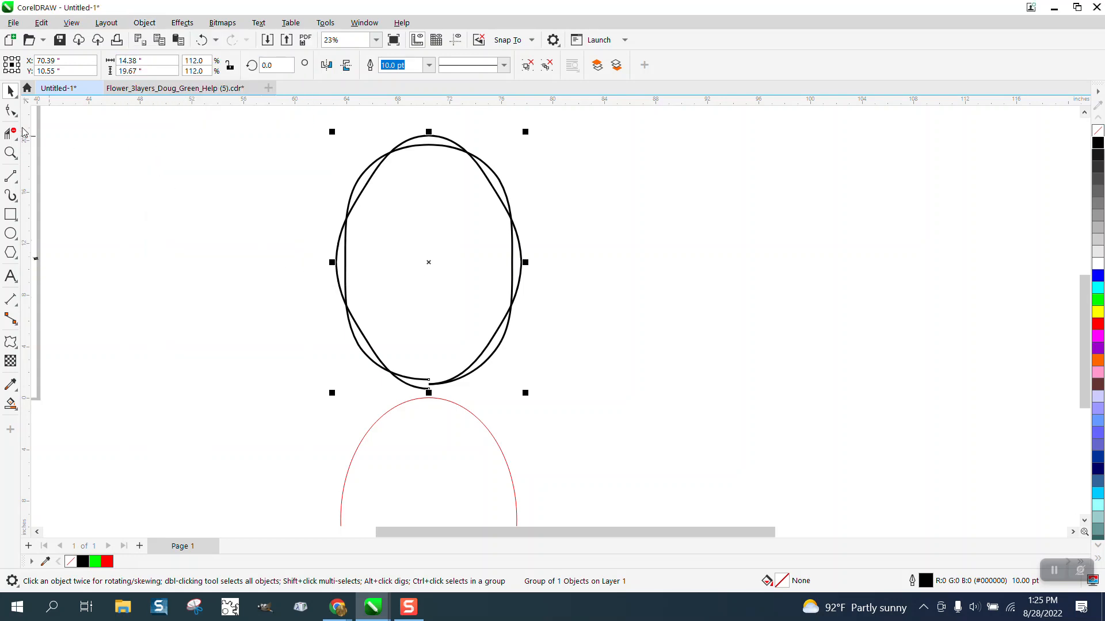
Ungroup the remaining nested group of the twisted oval into separate curves
click(10, 111)
click(379, 202)
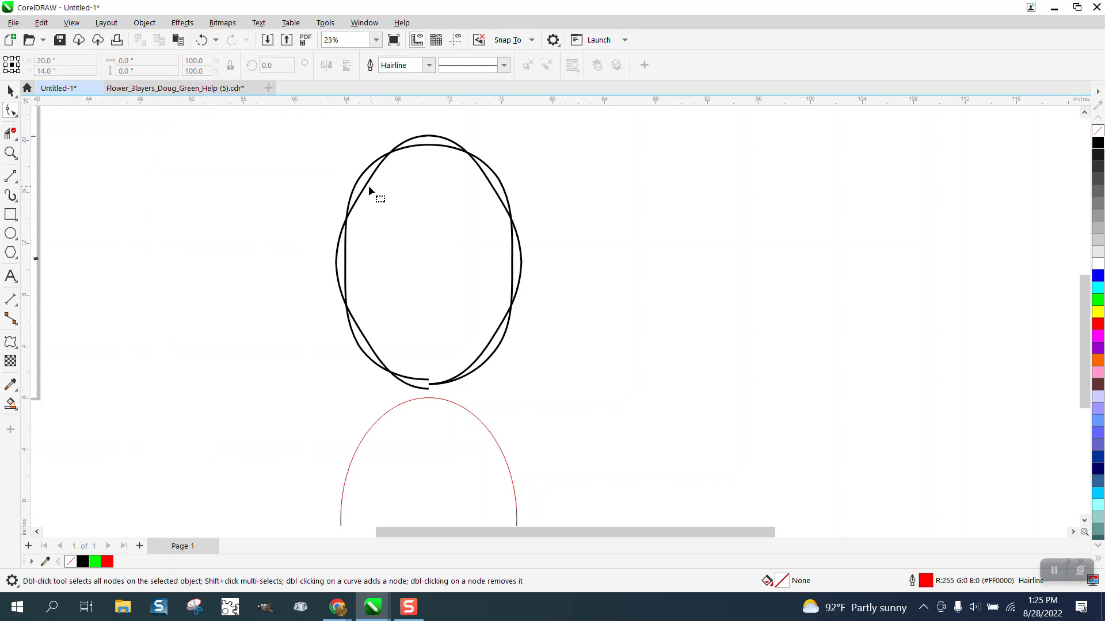
click(15, 91)
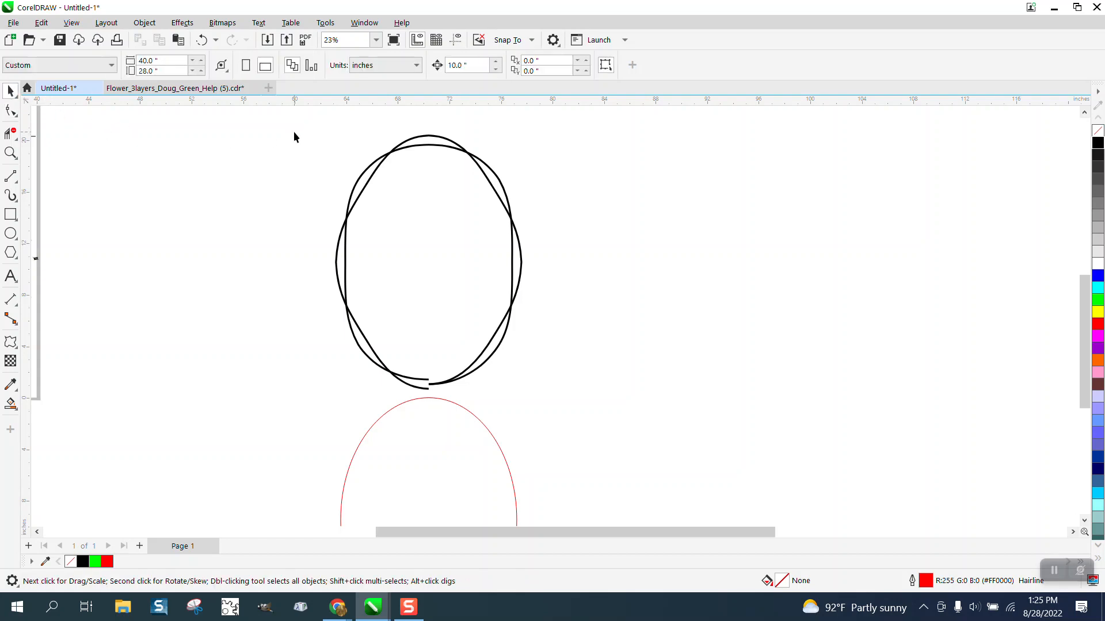
drag(547, 402, 625, 419)
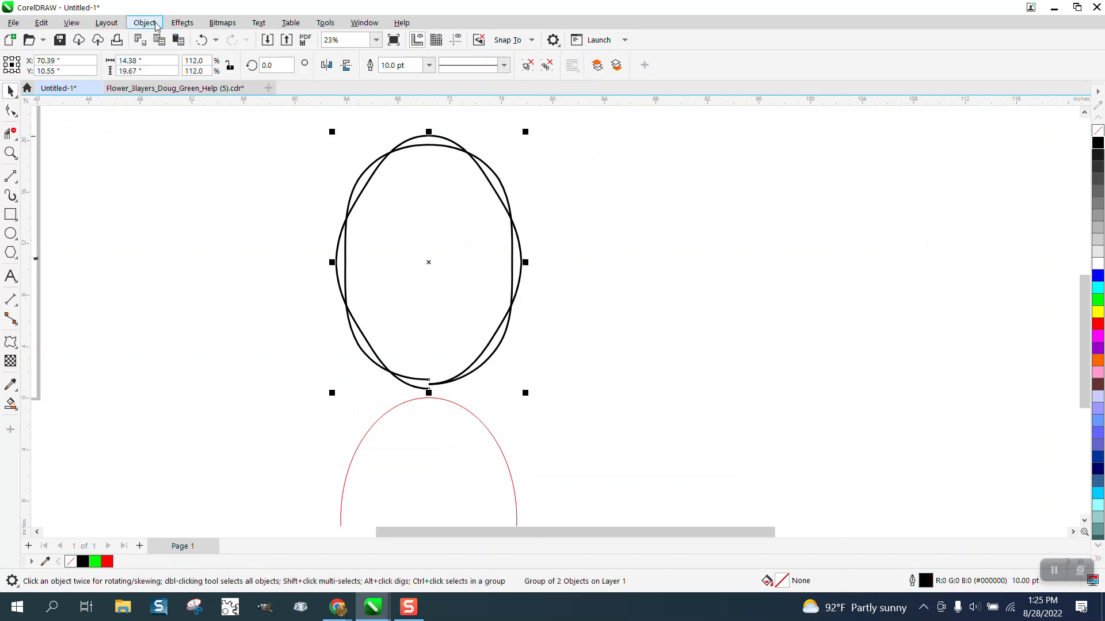
click(182, 22)
click(145, 23)
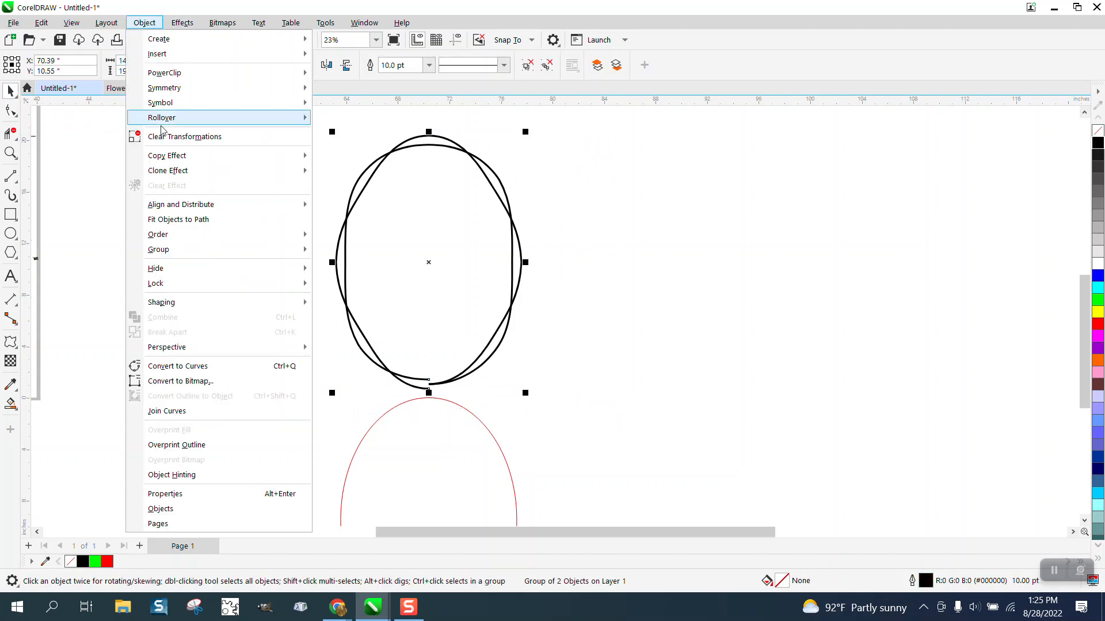
mouse_move(181, 251)
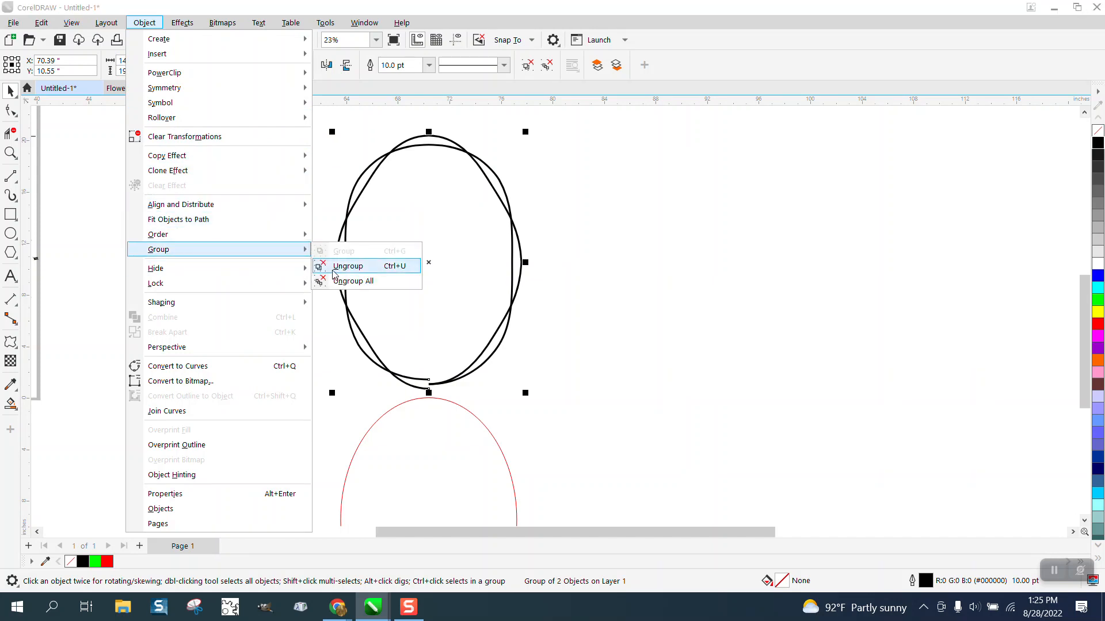
click(330, 266)
Pull the outer curve's left and right side nodes inward toward the inner curve, the left one by about 0.33 inch
click(10, 111)
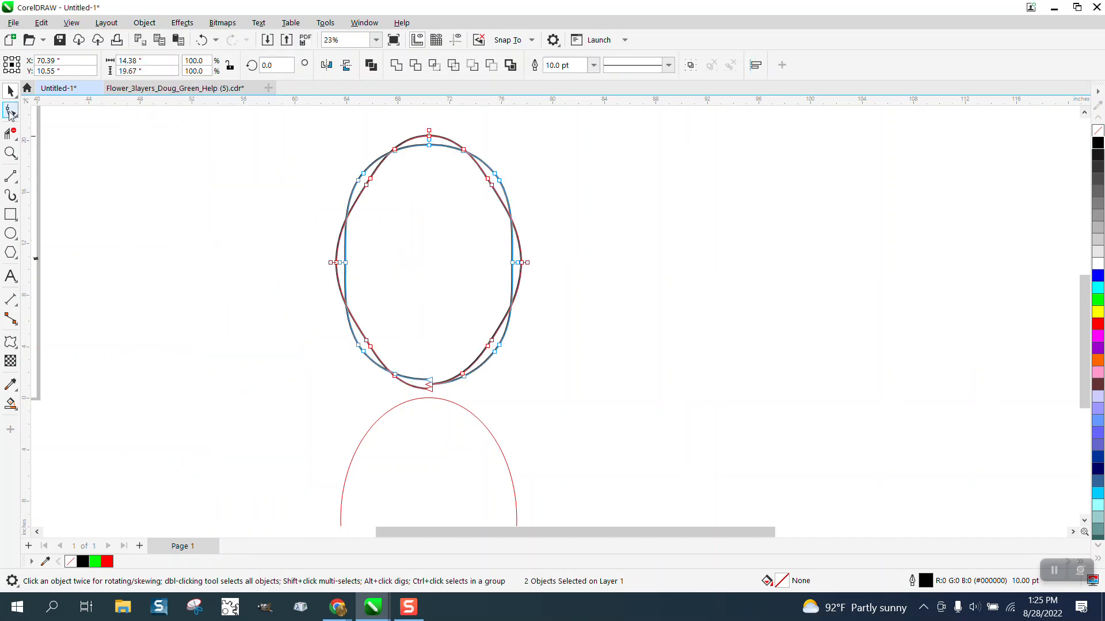
click(10, 152)
click(707, 455)
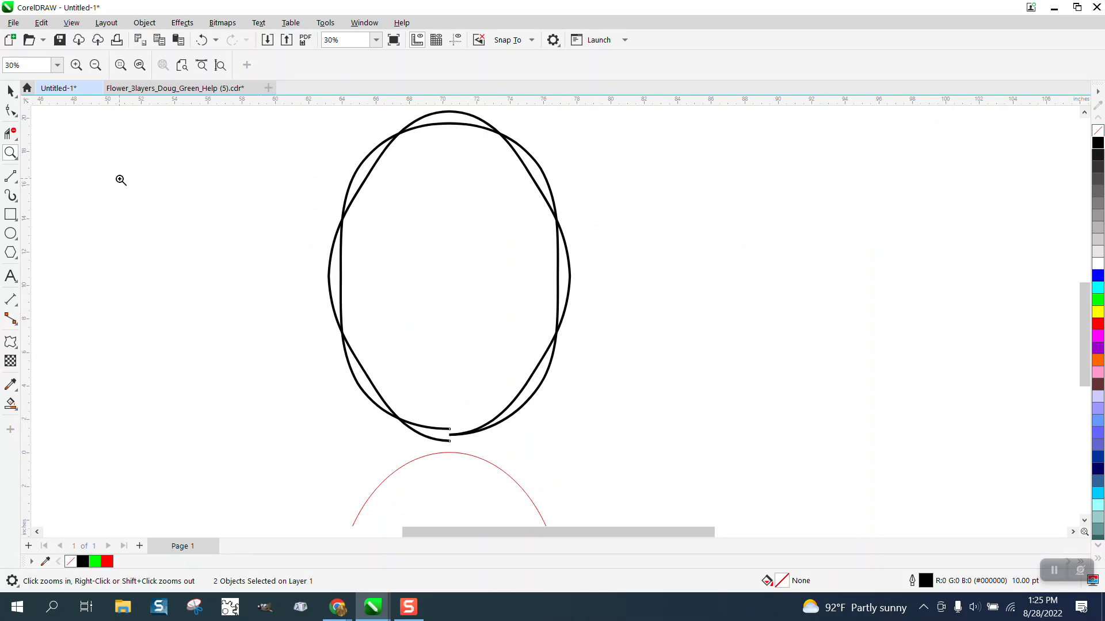
click(10, 111)
click(11, 153)
drag(269, 209, 702, 386)
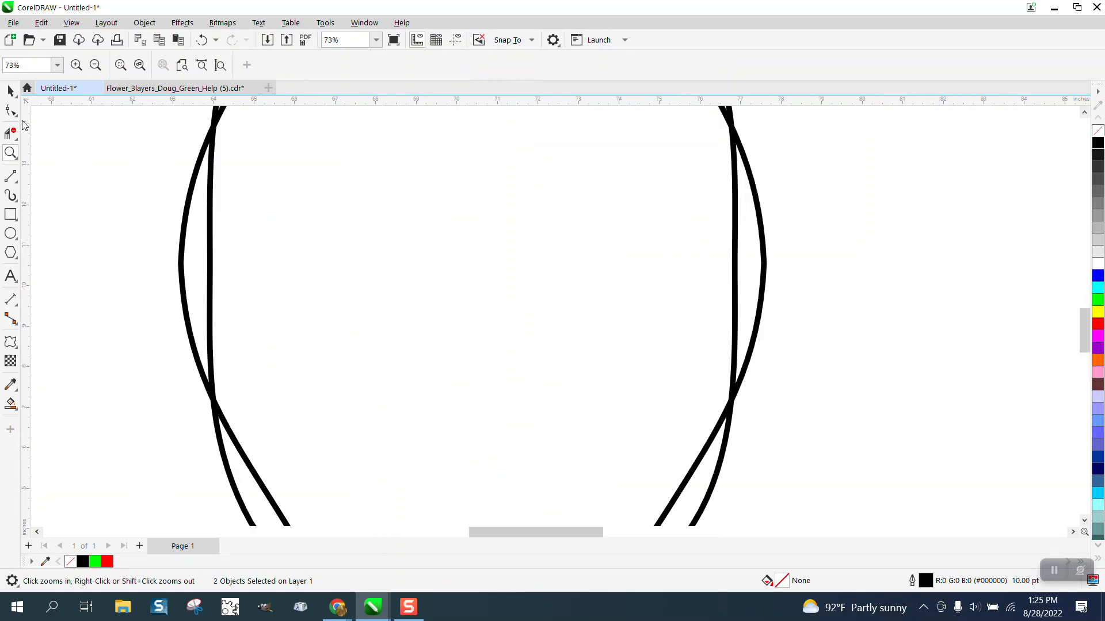
click(11, 111)
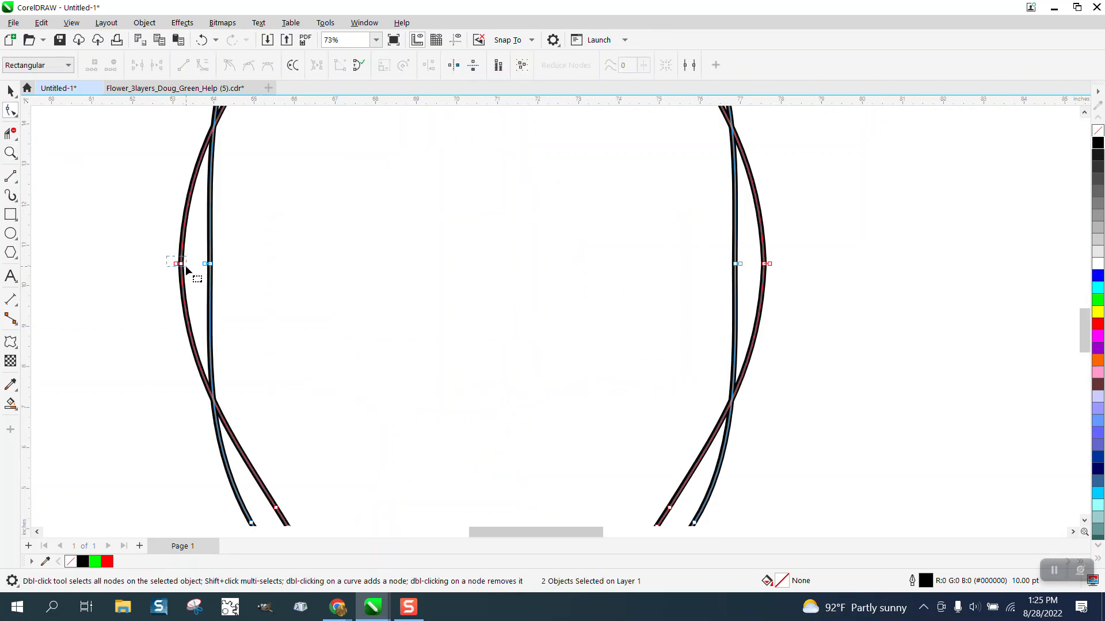
drag(179, 264, 193, 266)
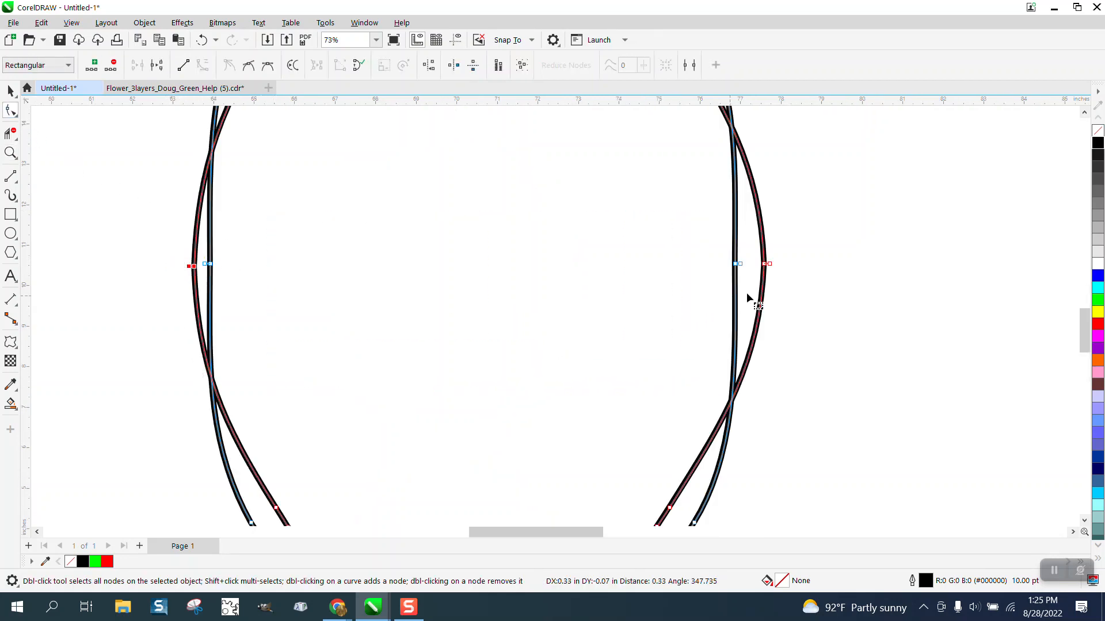
drag(778, 258, 746, 268)
Lower the outer curve's top node toward the inner curve and reshape the bend at the upper-left crossing
scroll(709, 341, down, 3)
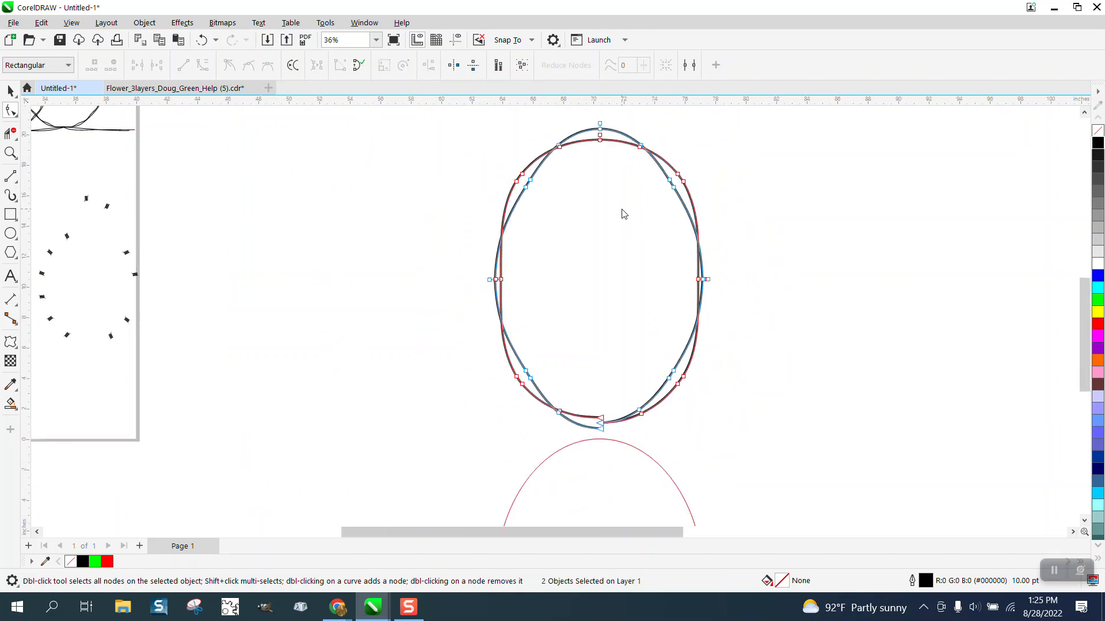
click(600, 126)
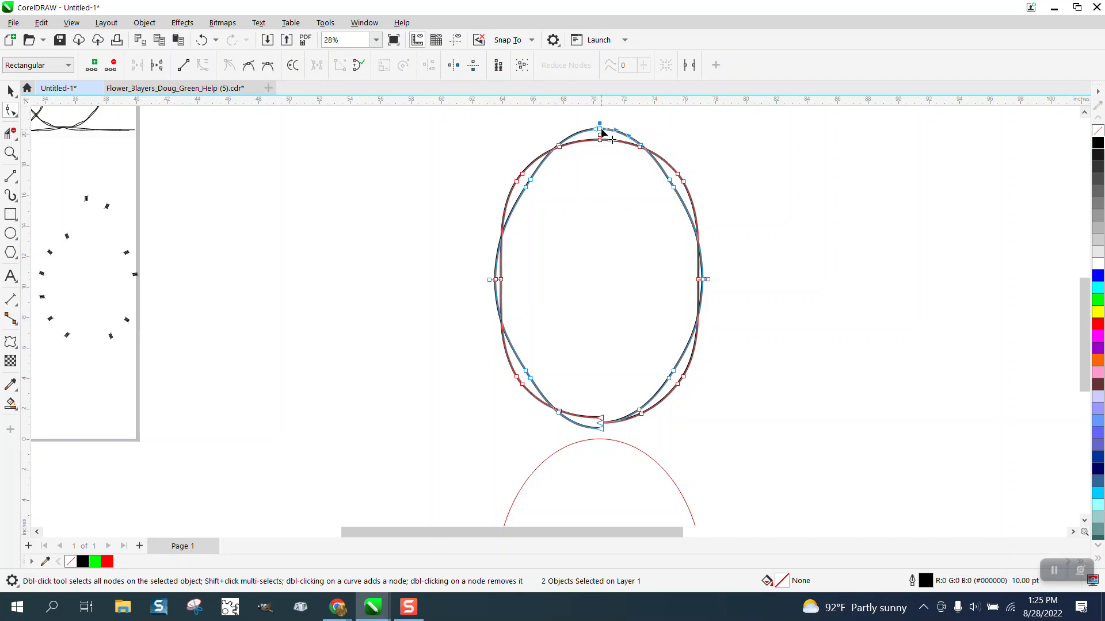
click(10, 153)
drag(572, 115, 689, 184)
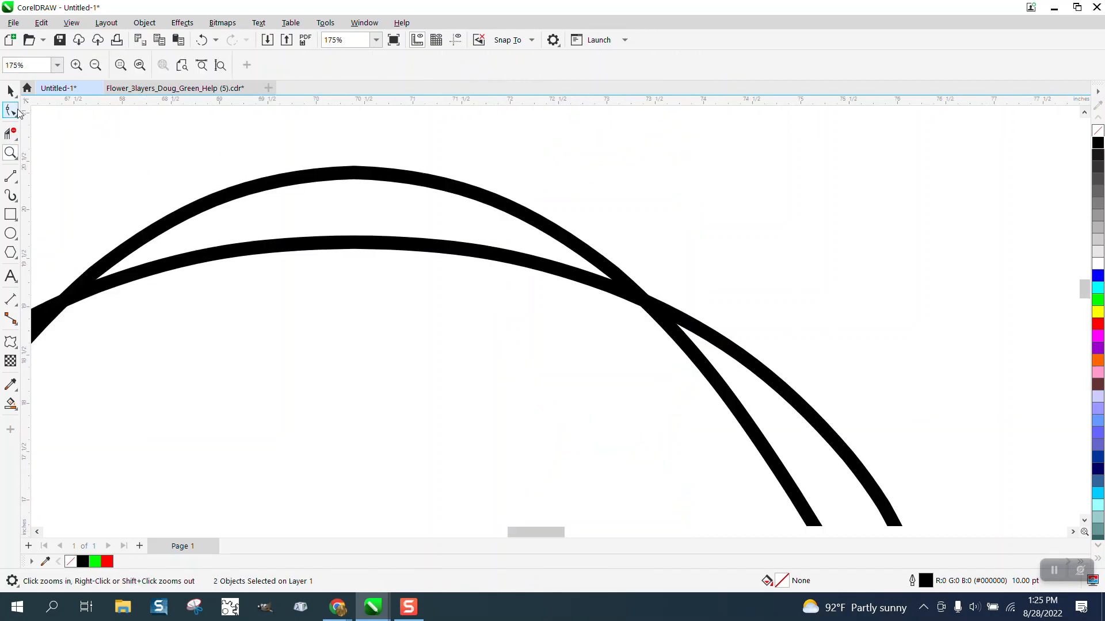
click(10, 110)
drag(354, 172, 321, 259)
scroll(460, 222, down, 2)
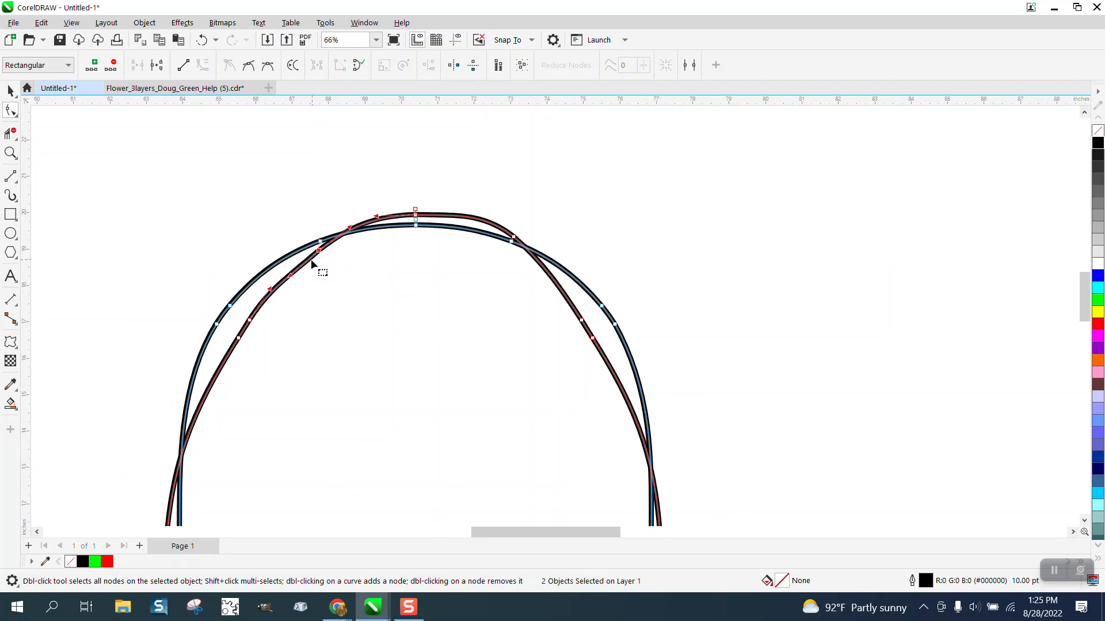
Adjust the shoulder nodes on the oval's upper-left and upper-right sides to bring the two curves closer together
drag(249, 324, 264, 340)
scroll(352, 307, down, 2)
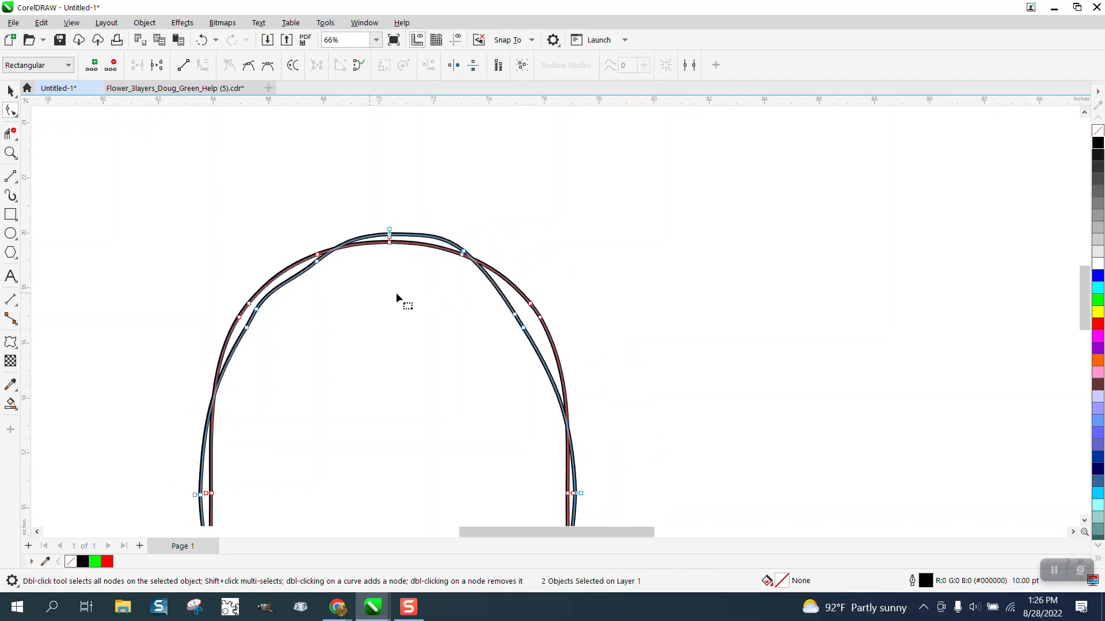
drag(513, 317, 513, 321)
scroll(536, 272, down, 1)
scroll(516, 253, down, 2)
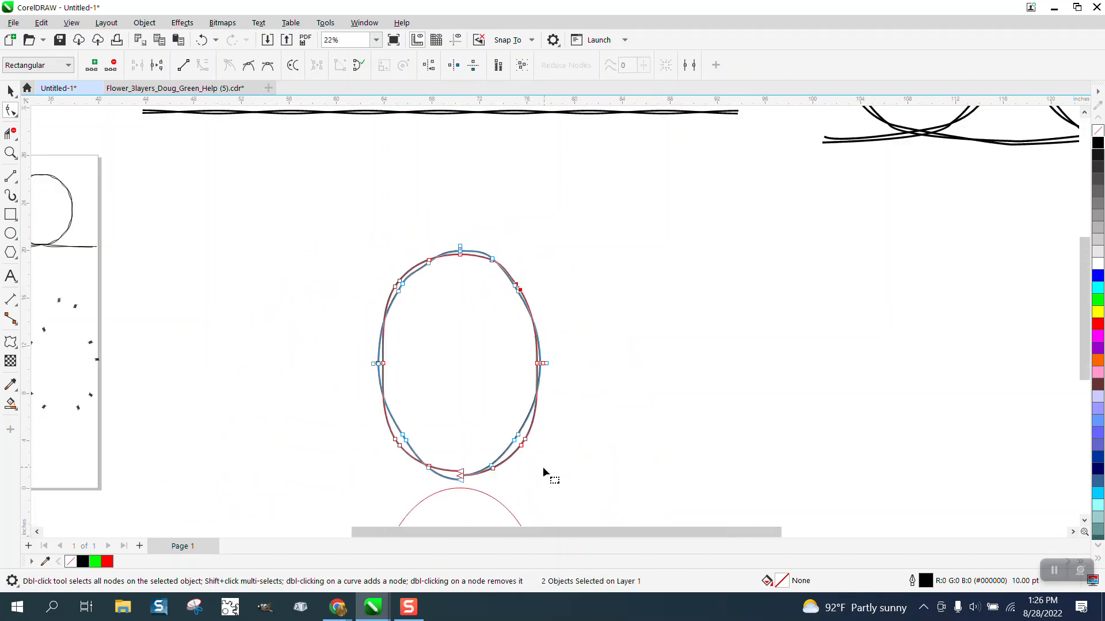
Move the outer curve's nodes on the oval's lower-right side inward to narrow the gap between the strands
click(500, 422)
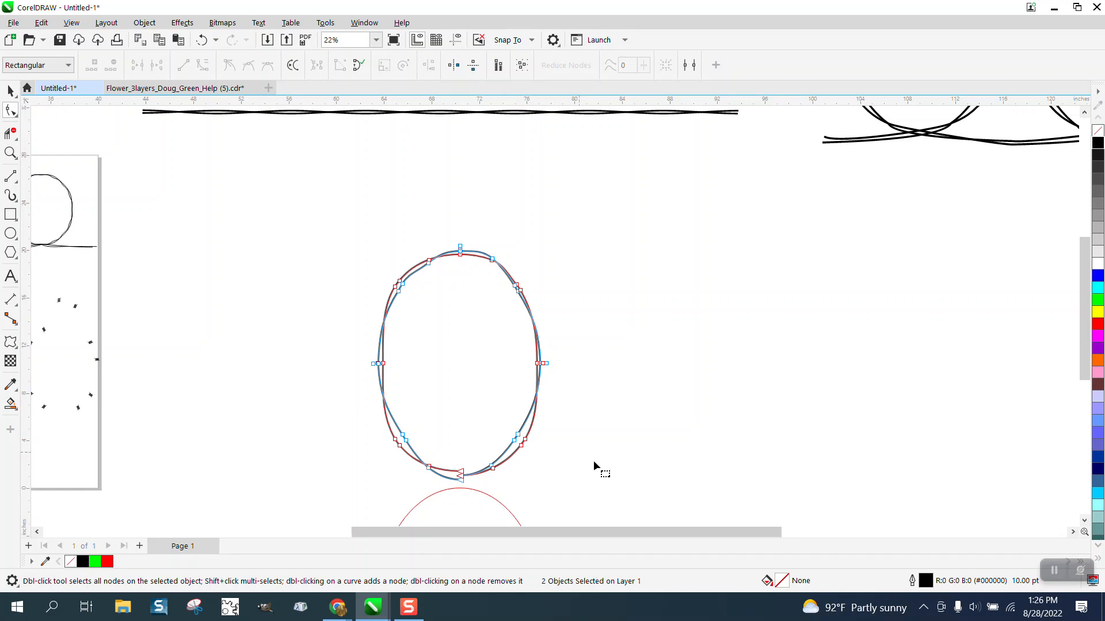
click(11, 152)
drag(452, 409, 629, 469)
click(10, 109)
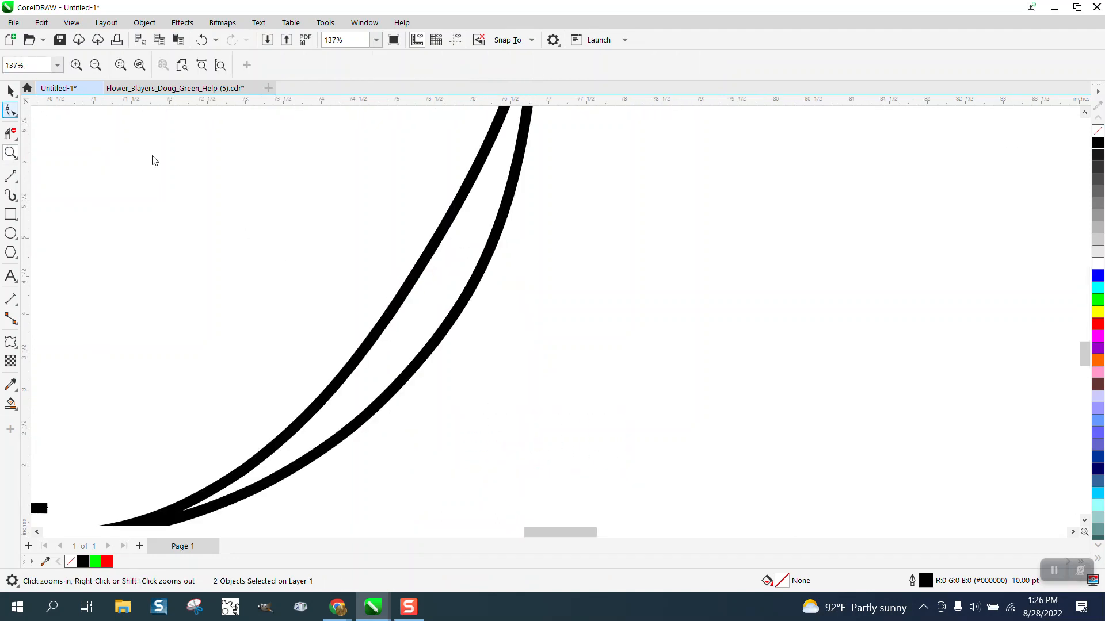
drag(499, 291, 414, 324)
scroll(648, 271, down, 3)
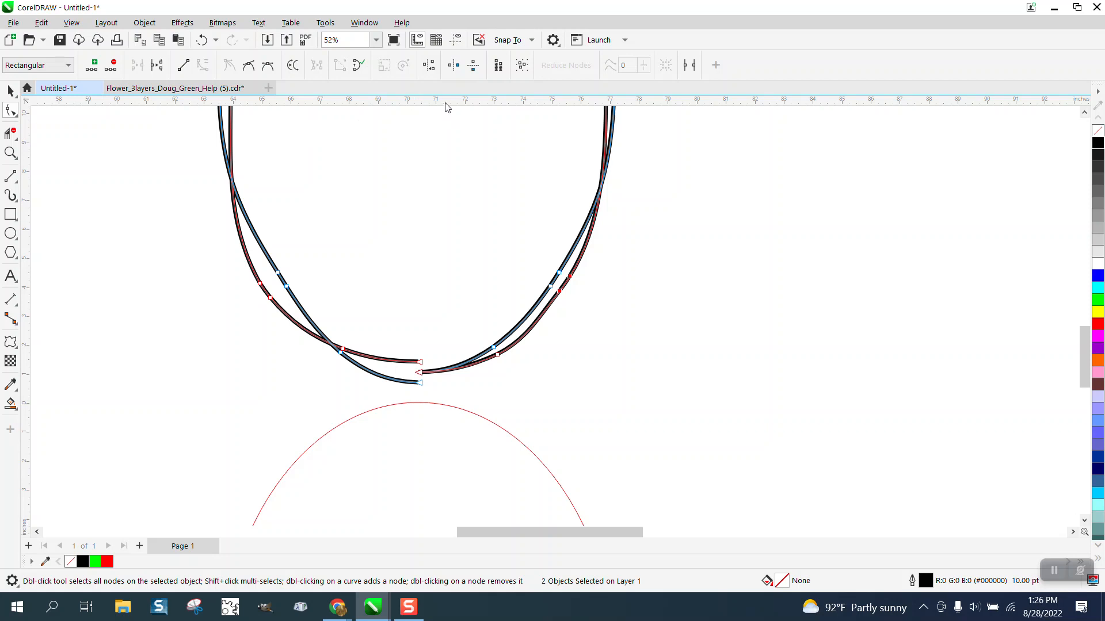
Place a horizontal guideline at Y 0.3 inch just below the strand and turn on the display of guidelines
drag(448, 395, 449, 394)
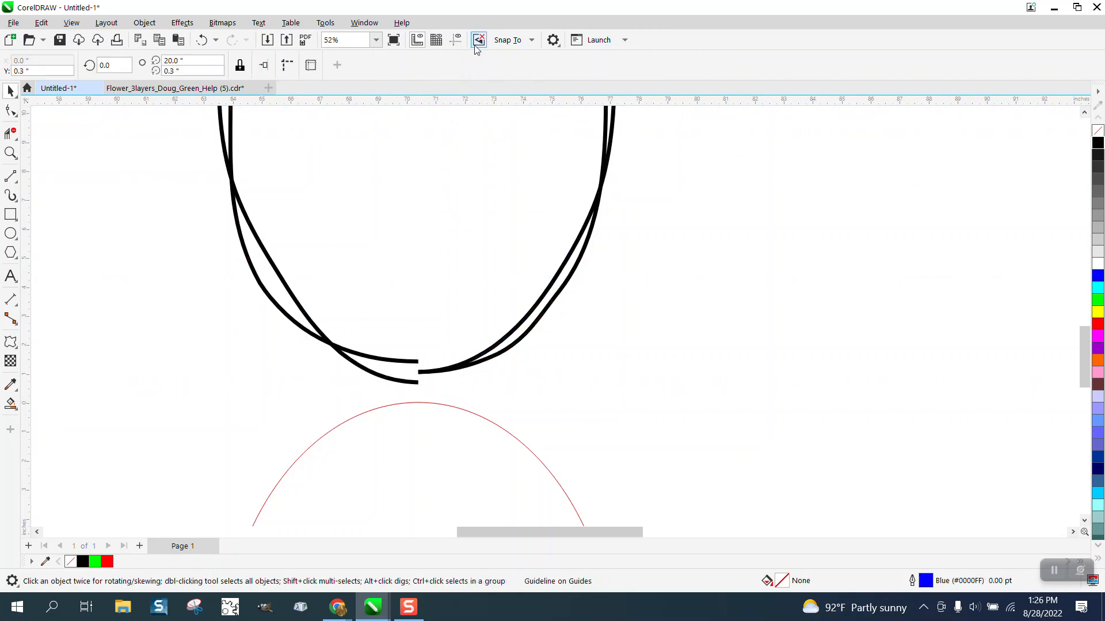
click(455, 41)
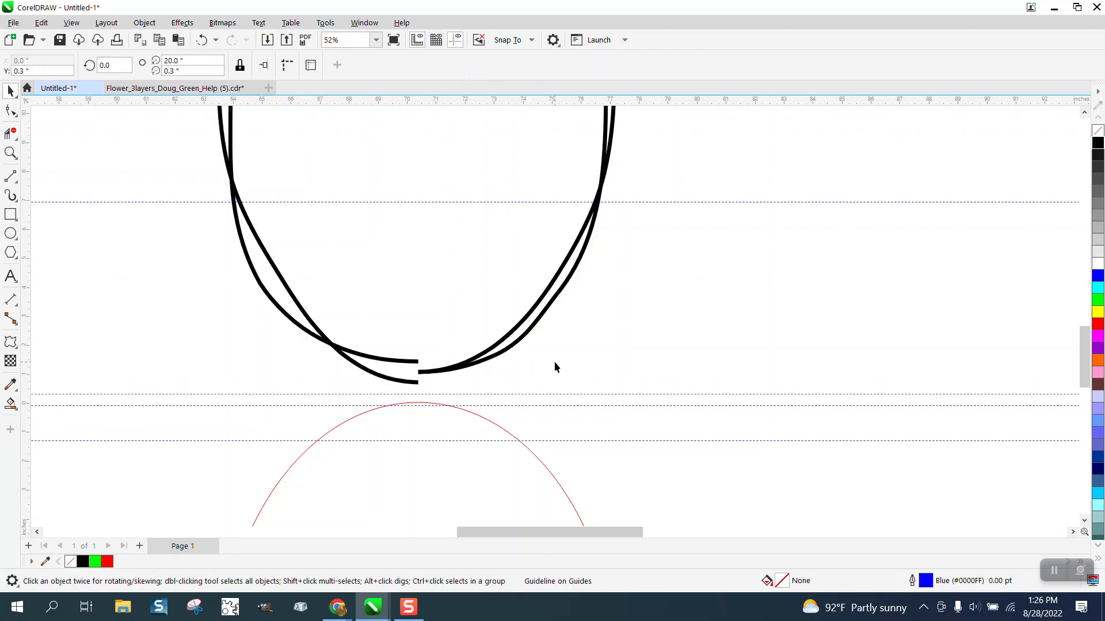
Delete the two older horizontal guidelines crossing the top of the red ellipse
click(689, 402)
click(698, 406)
key(Delete)
click(718, 442)
key(Delete)
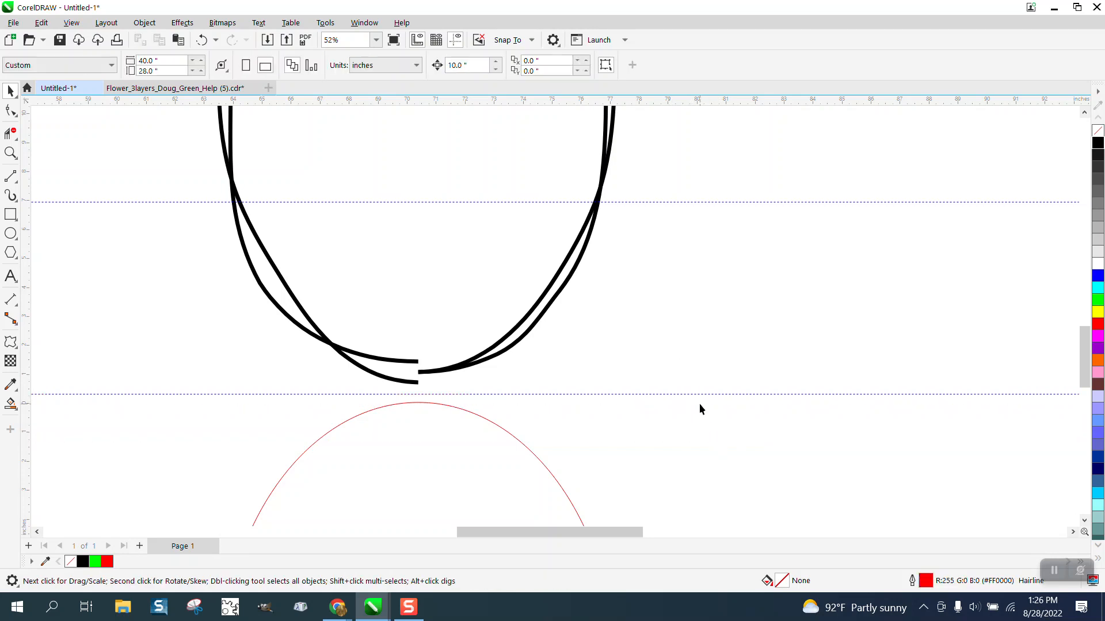
Delete the horizontal guideline that crosses the lower half of the black oval
click(714, 202)
key(Delete)
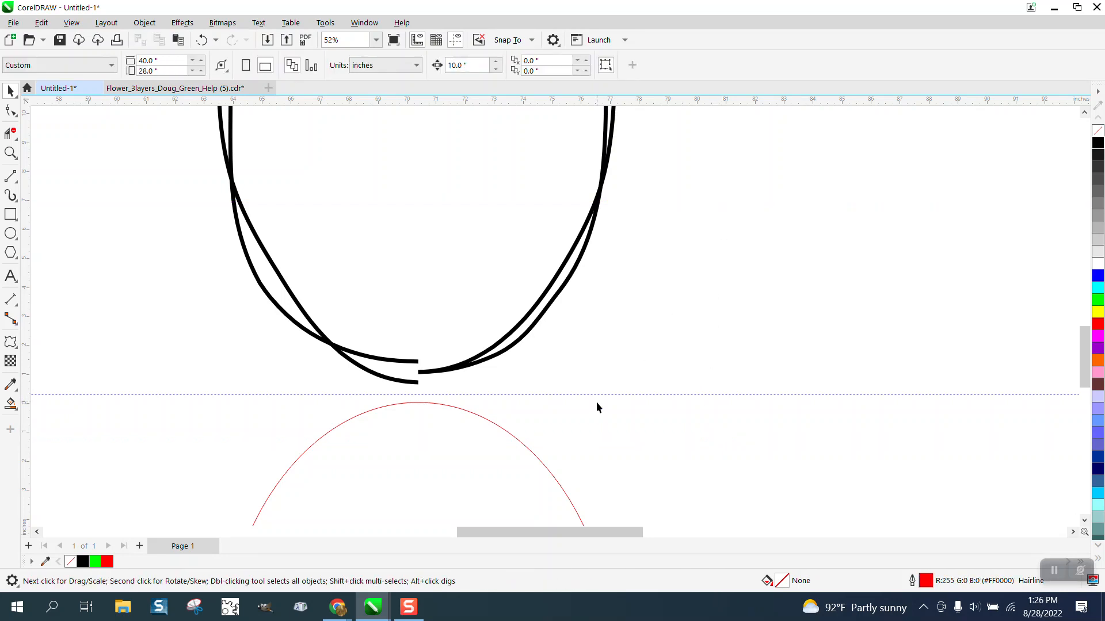
Stretch the first strand's lower-right end node far out to the left beneath the oval and bend its handle into a smooth tail
click(416, 367)
key(F10)
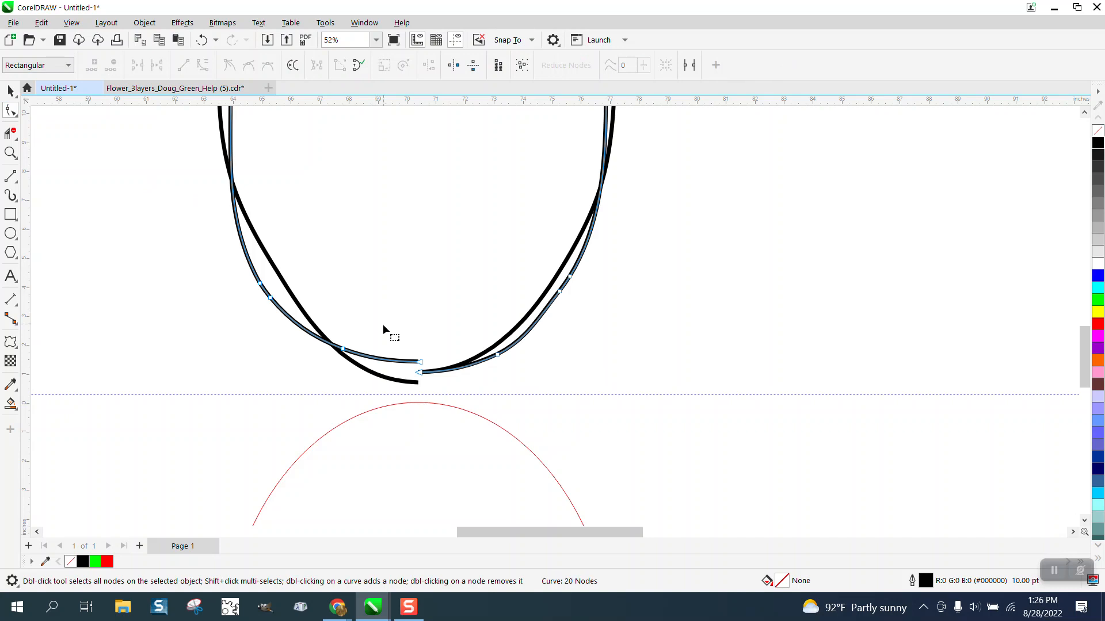
drag(422, 374, 102, 391)
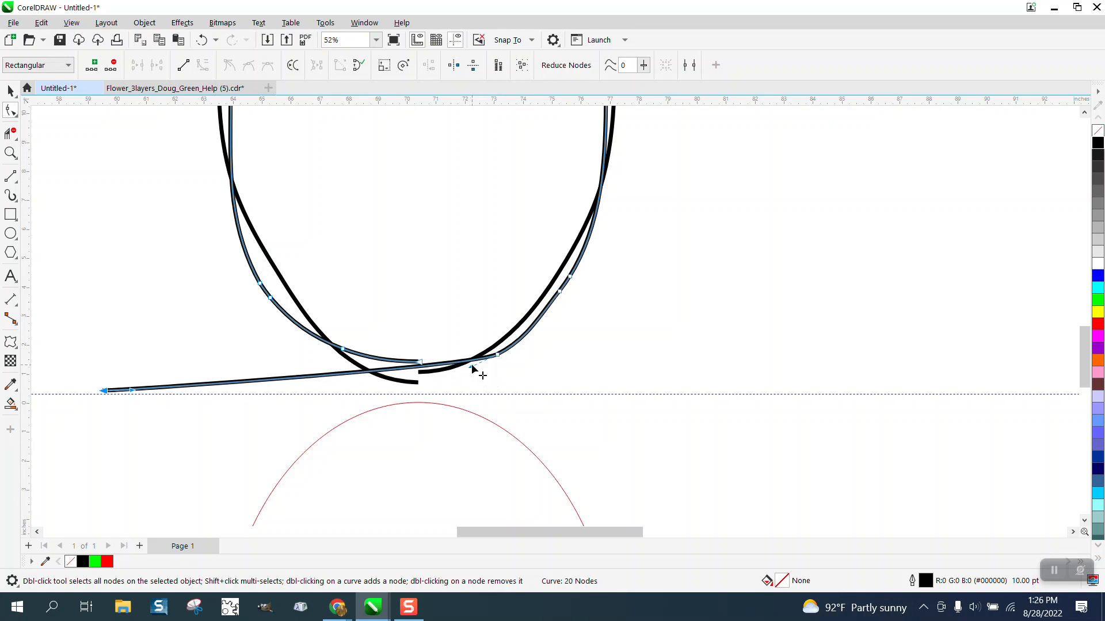
mouse_move(471, 367)
mouse_down()
mouse_move(470, 384)
mouse_move(423, 372)
mouse_move(469, 386)
mouse_up()
Stretch the second strand's matching end node out to the left, ending just below the first tail, and adjust its handle
click(421, 373)
click(497, 355)
click(421, 372)
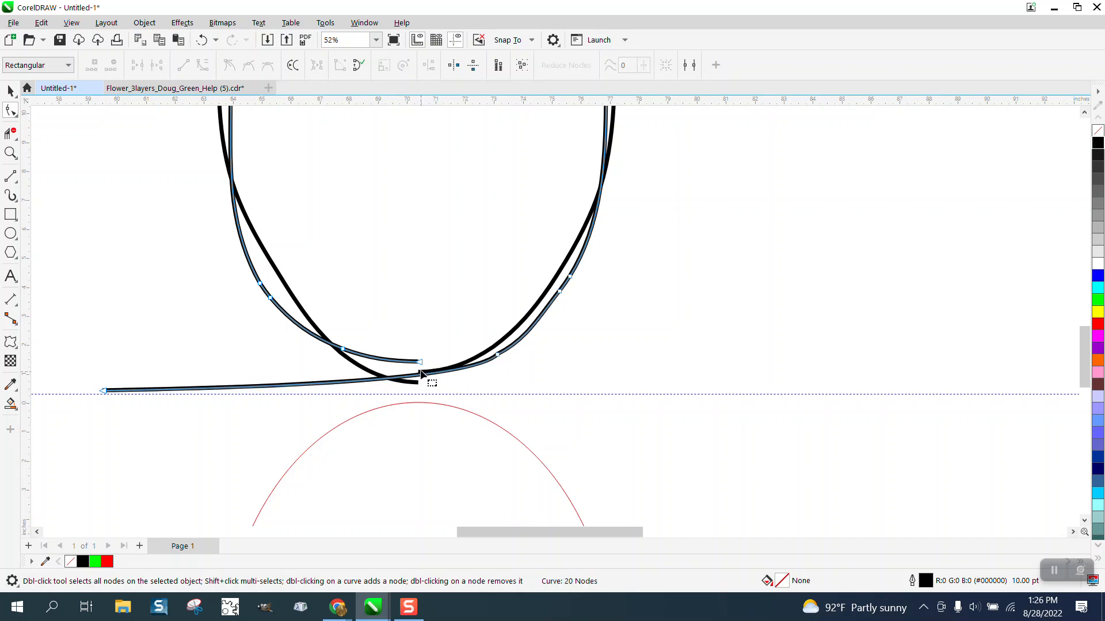
click(486, 357)
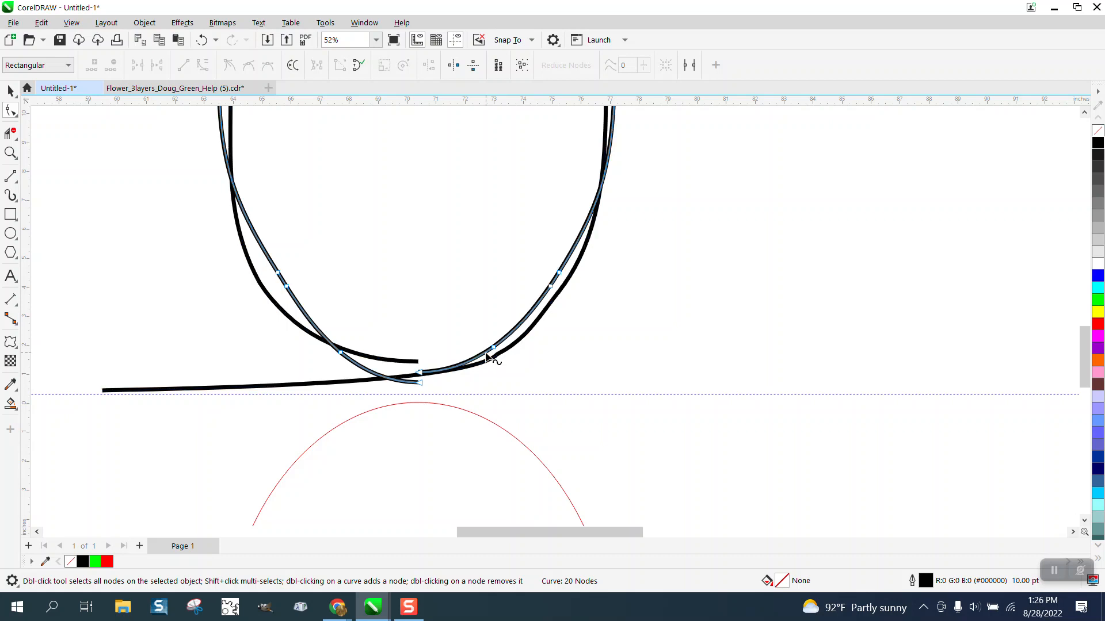
drag(422, 374, 109, 403)
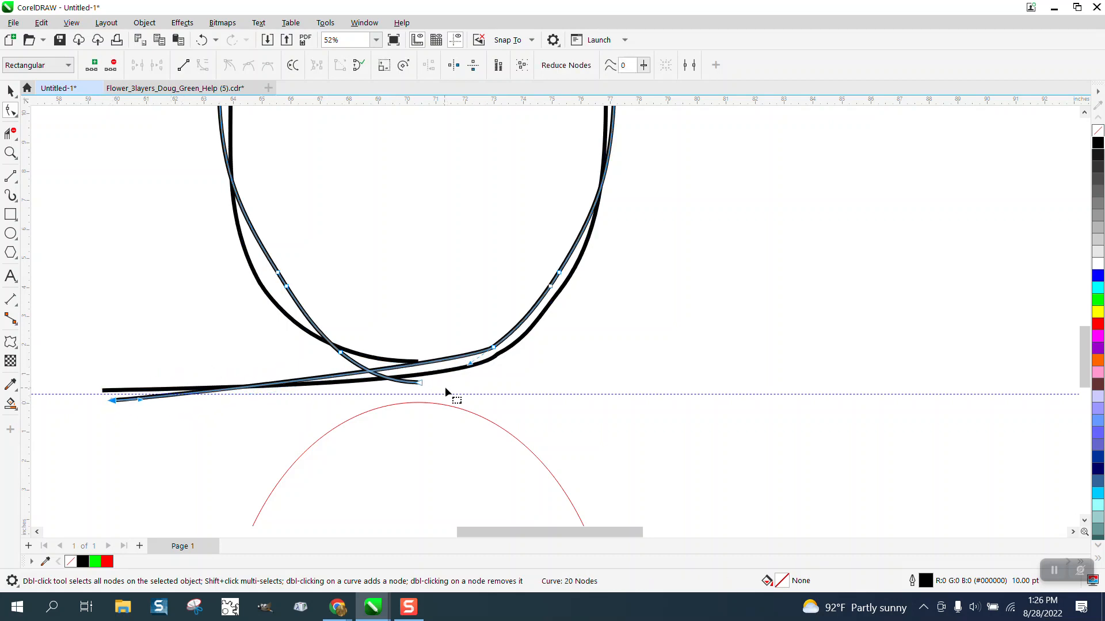
click(473, 366)
Pull the remaining open ends of both strands out to the right beneath the oval so they cross the left-hand tails
drag(472, 369, 604, 391)
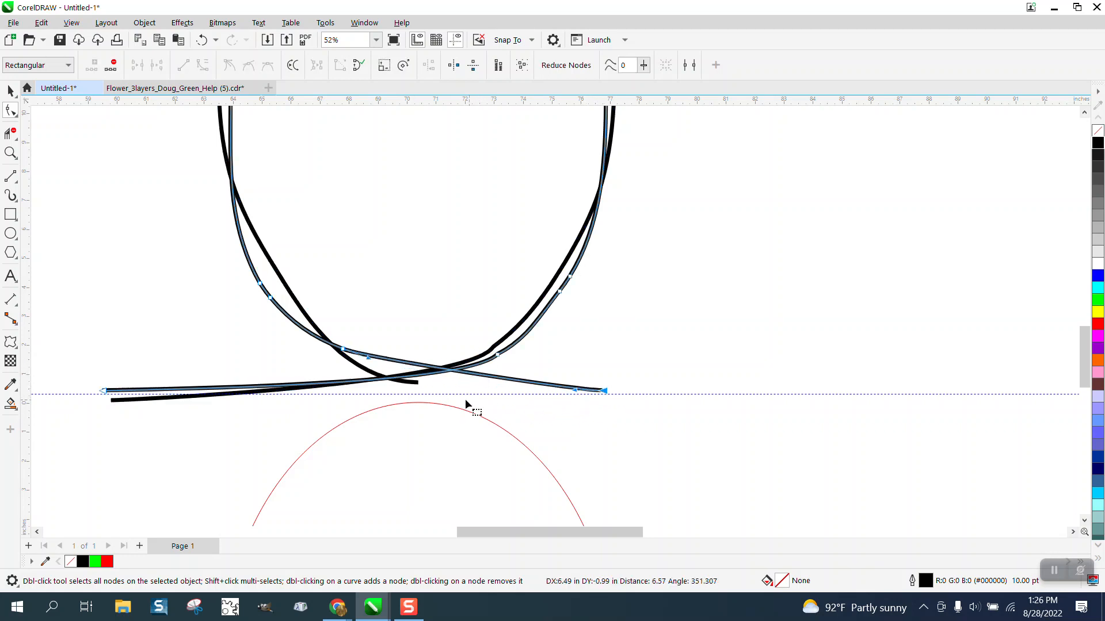
click(414, 384)
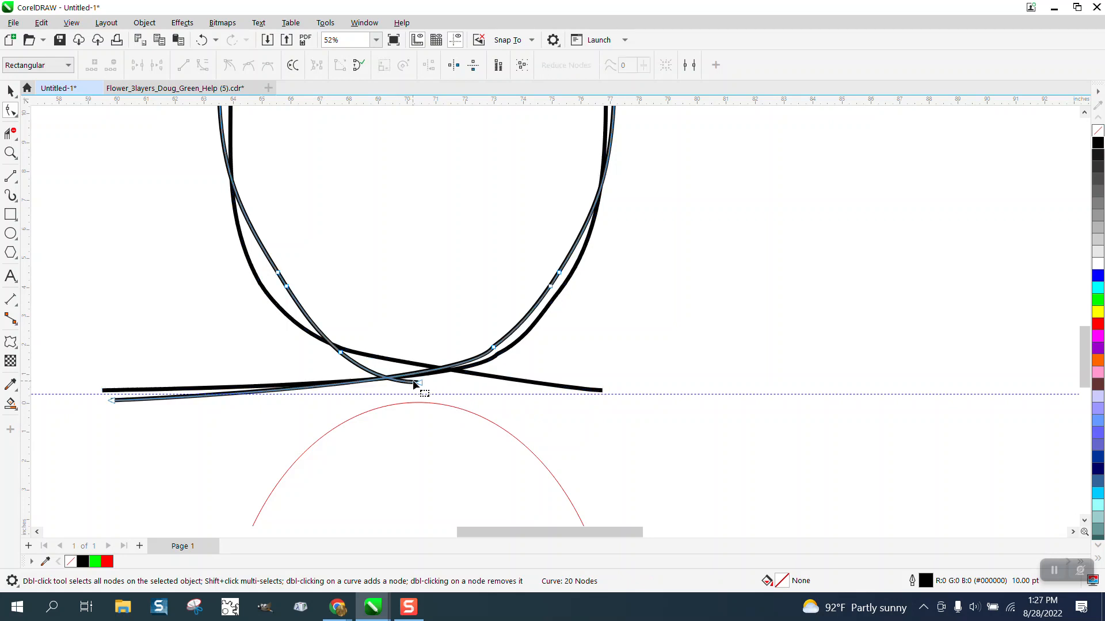
drag(416, 384, 602, 409)
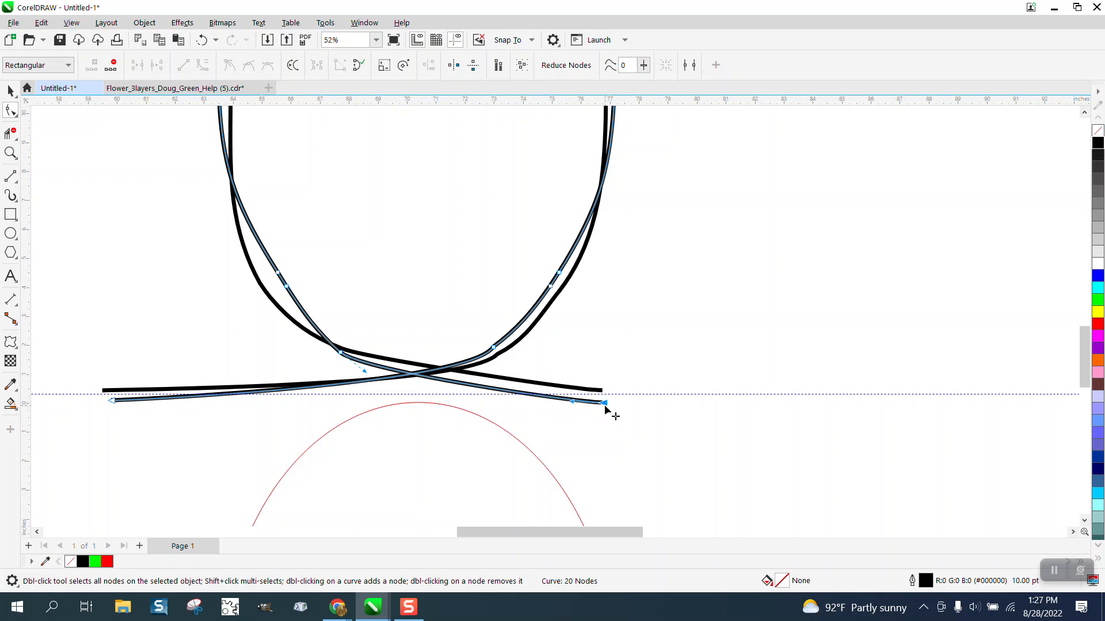
drag(605, 407, 608, 383)
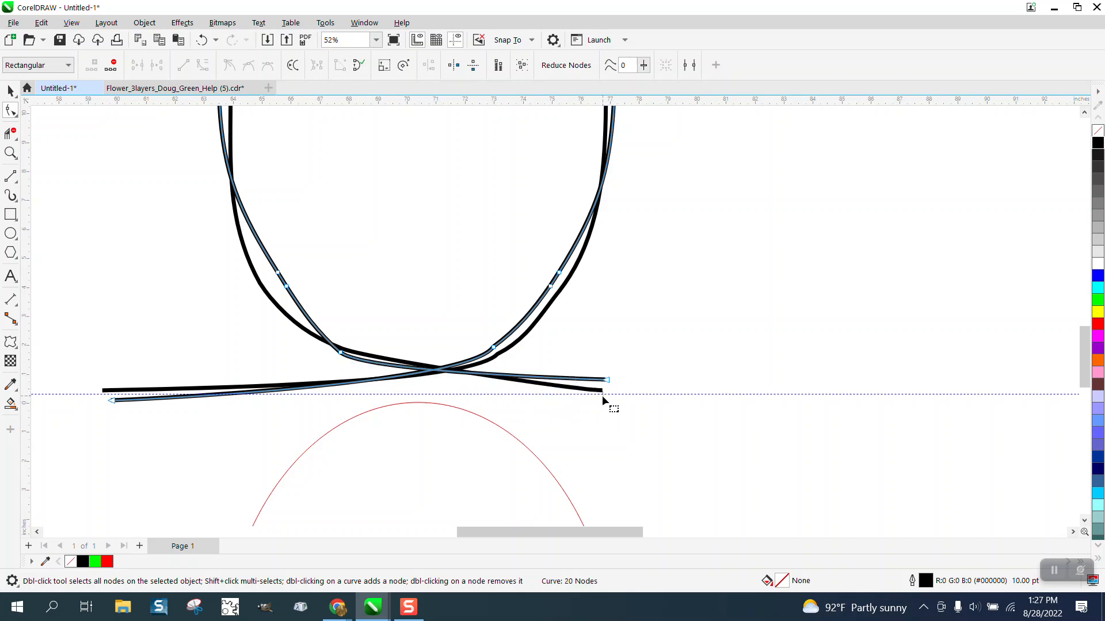
Lower the first strand's right tail end slightly and pull its inner handle downward to curve the tail
click(600, 396)
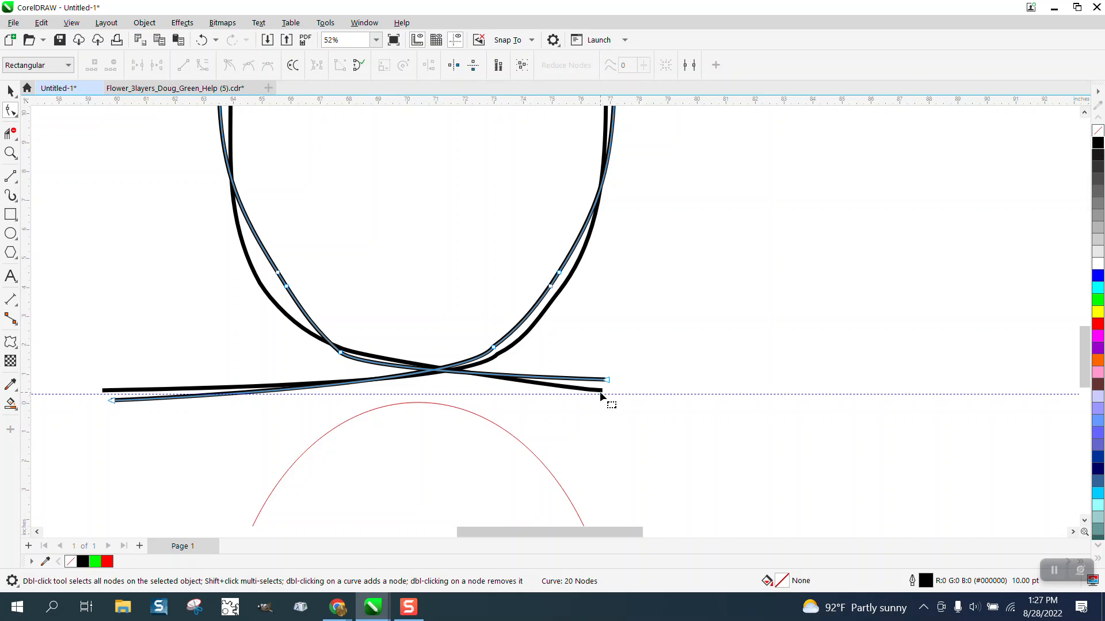
click(600, 391)
drag(601, 392, 603, 397)
click(348, 353)
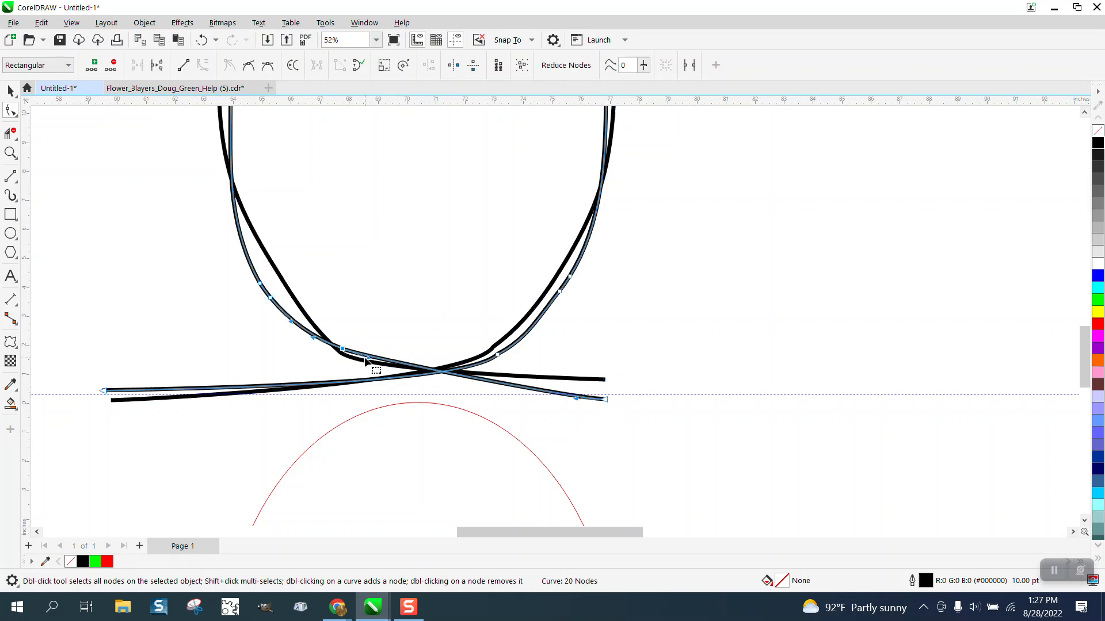
drag(366, 363, 357, 384)
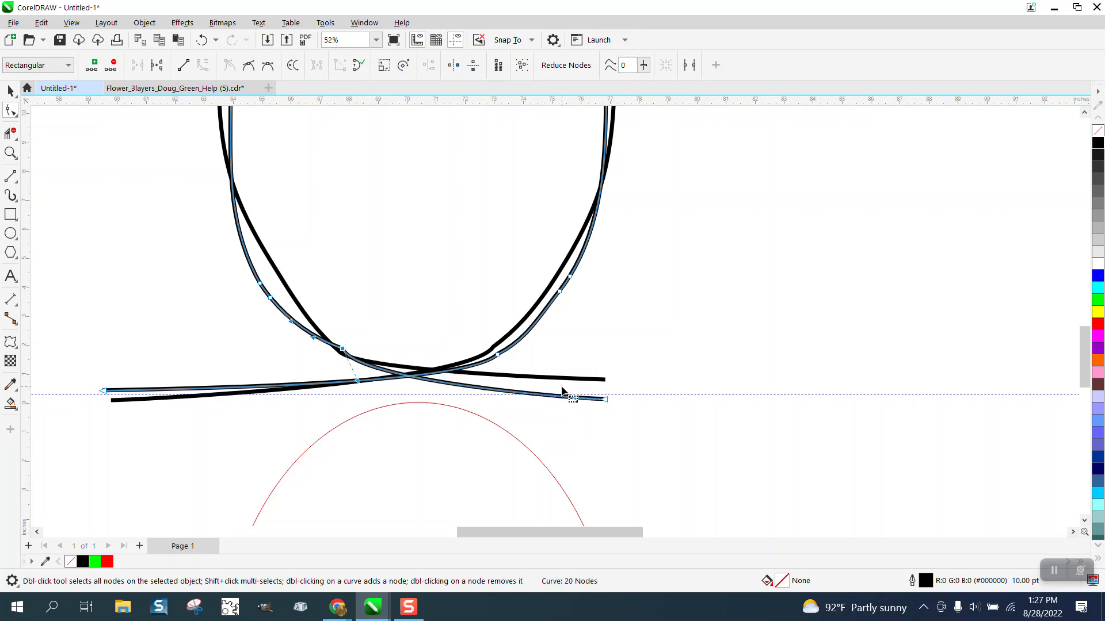
Adjust the second strand's lower-left node handle and right tail end so the two right tails sit closer together
click(593, 381)
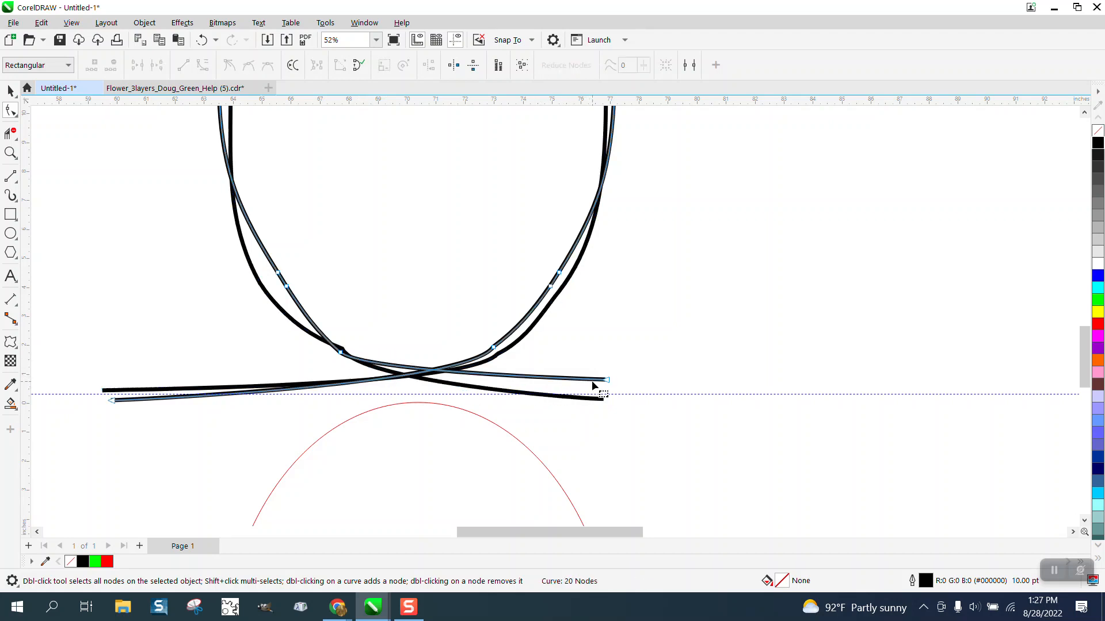
click(340, 352)
drag(365, 372, 362, 377)
scroll(599, 405, down, 1)
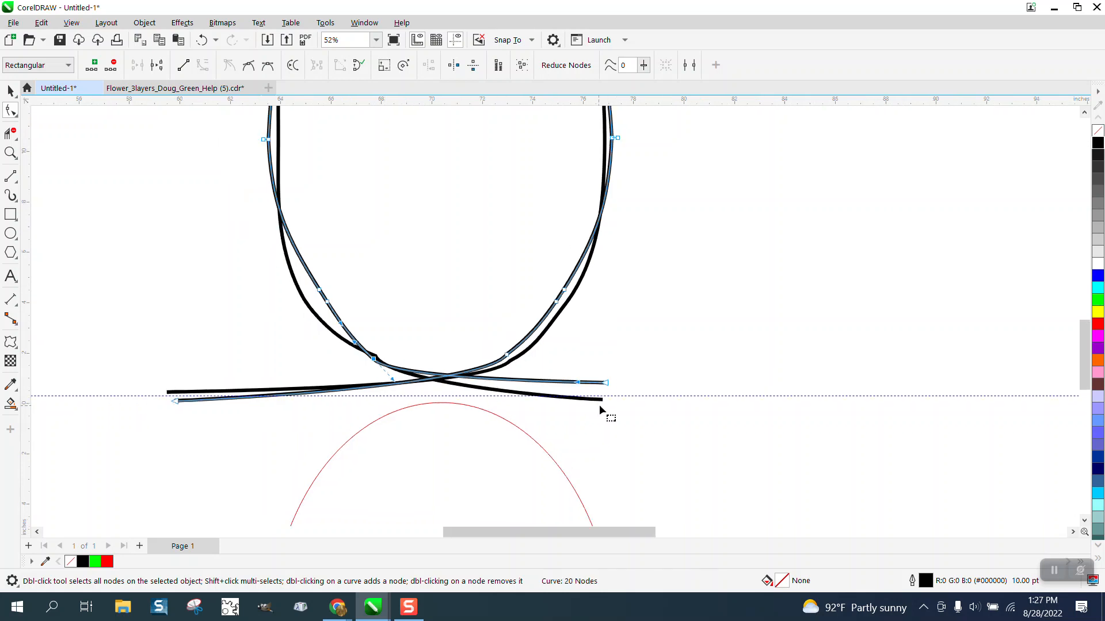
scroll(599, 405, down, 2)
drag(629, 381, 599, 410)
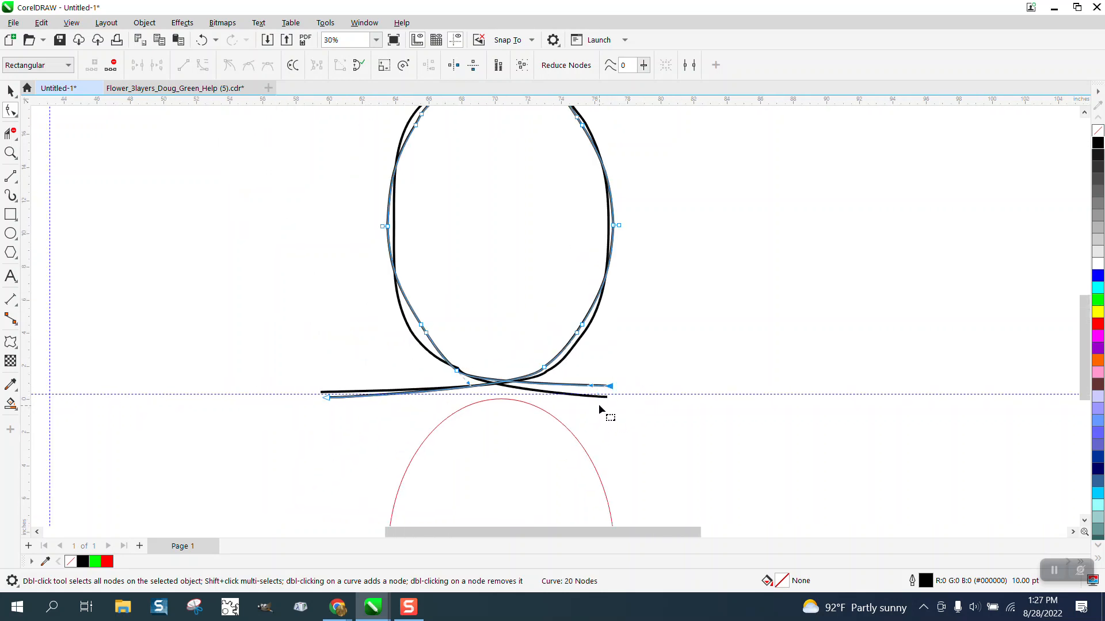
Select the right tail end nodes of both strands and extend them together farther to the right
click(609, 400)
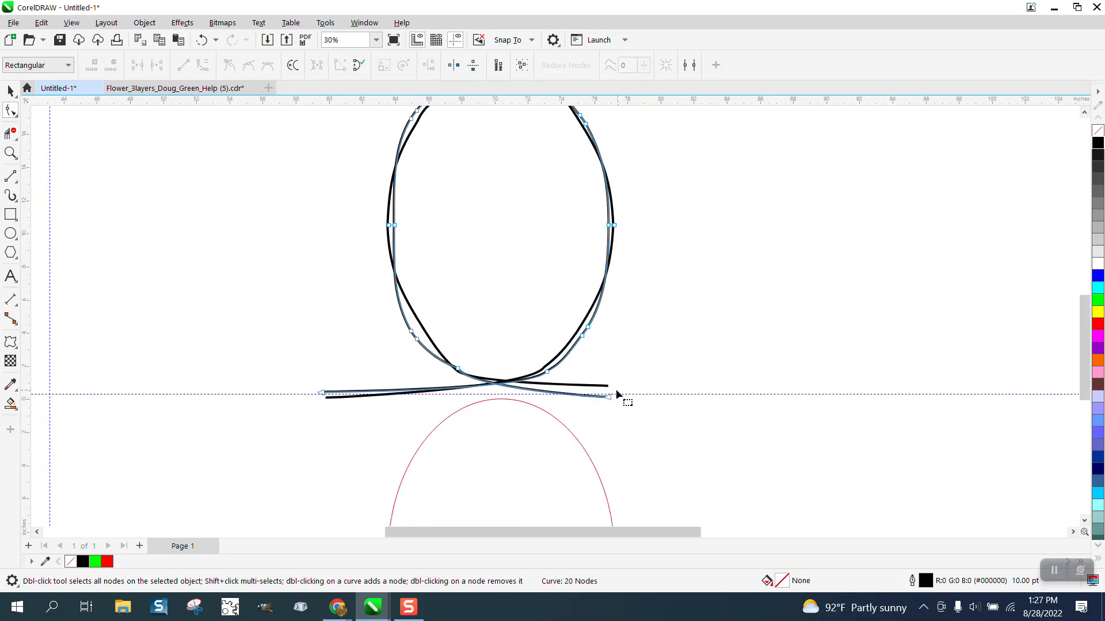
shift+click(608, 386)
drag(627, 370, 681, 393)
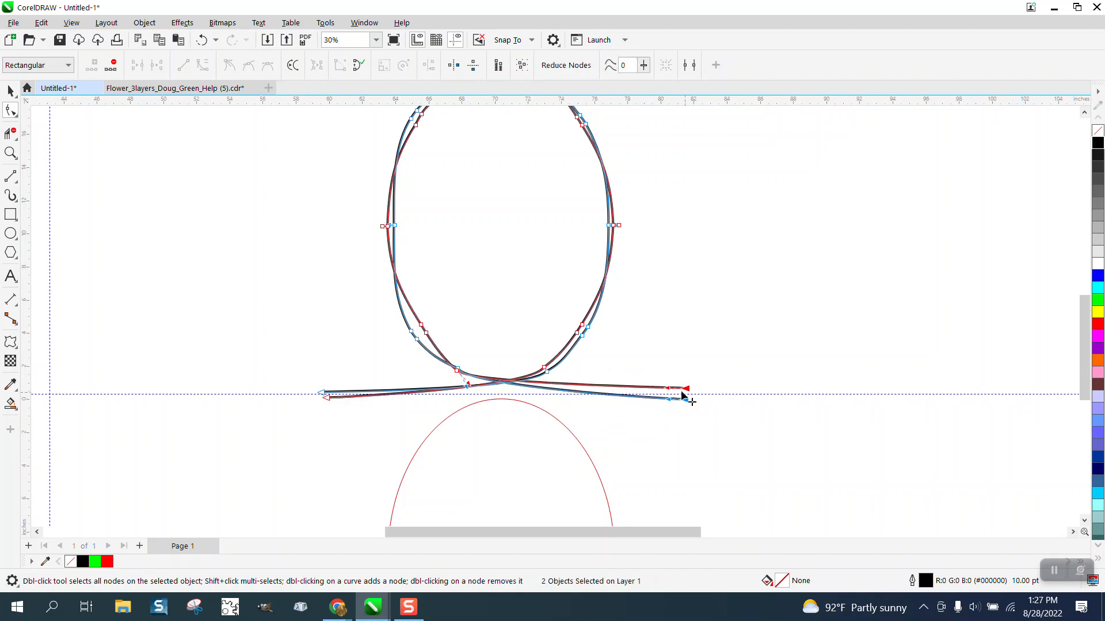
Duplicate the two-strand oval and place the copy 20 inches to the right of the original
scroll(599, 361, down, 2)
click(575, 384)
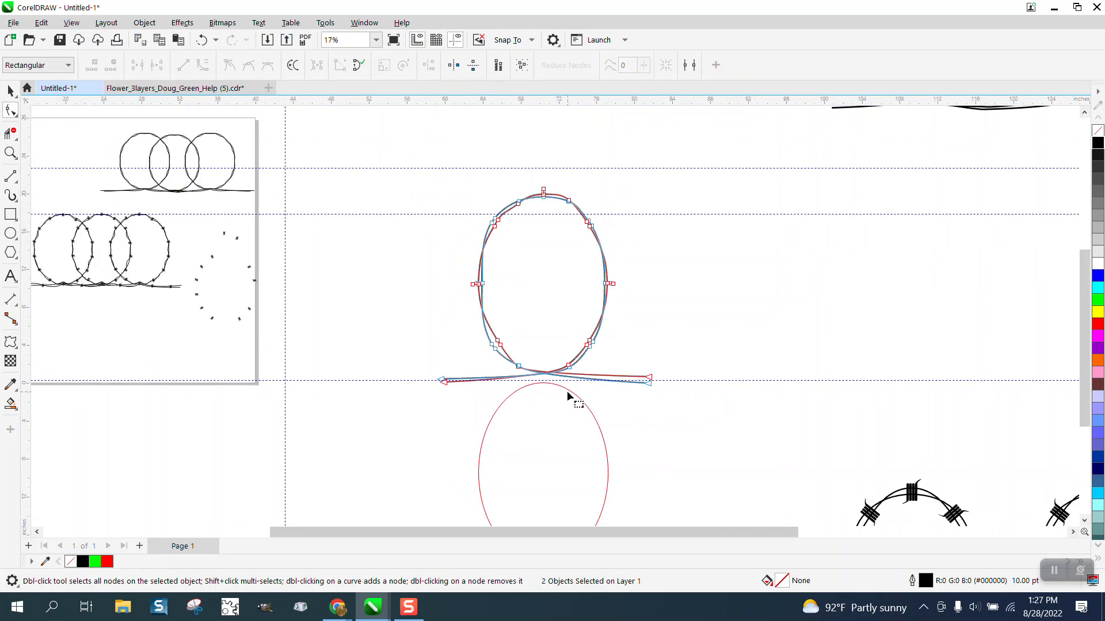
click(9, 91)
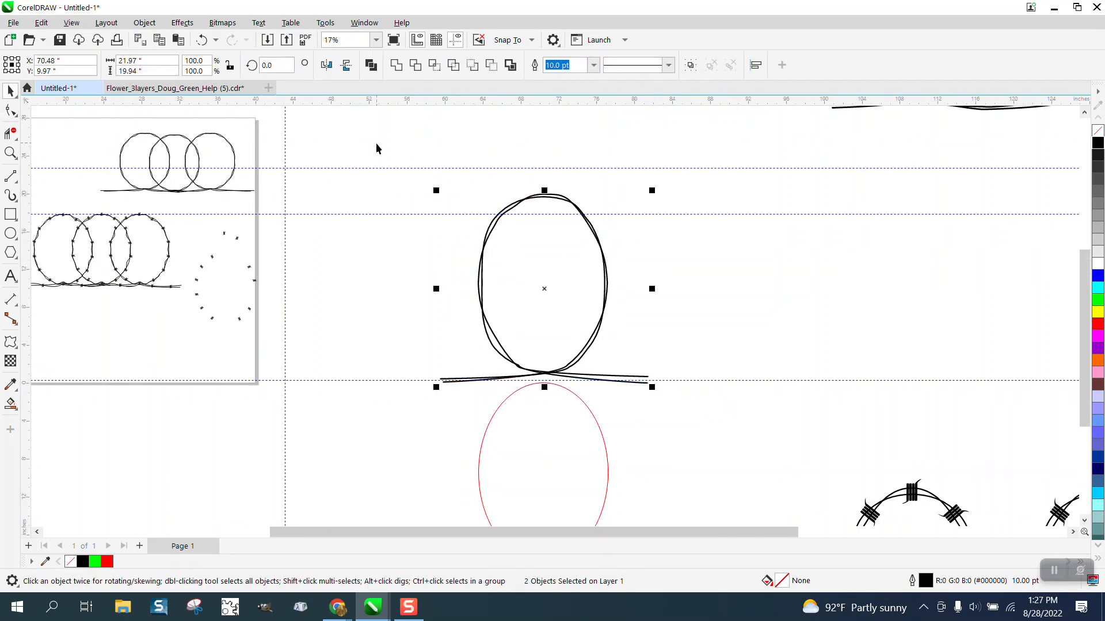
drag(376, 149, 667, 385)
key(ctrl+d)
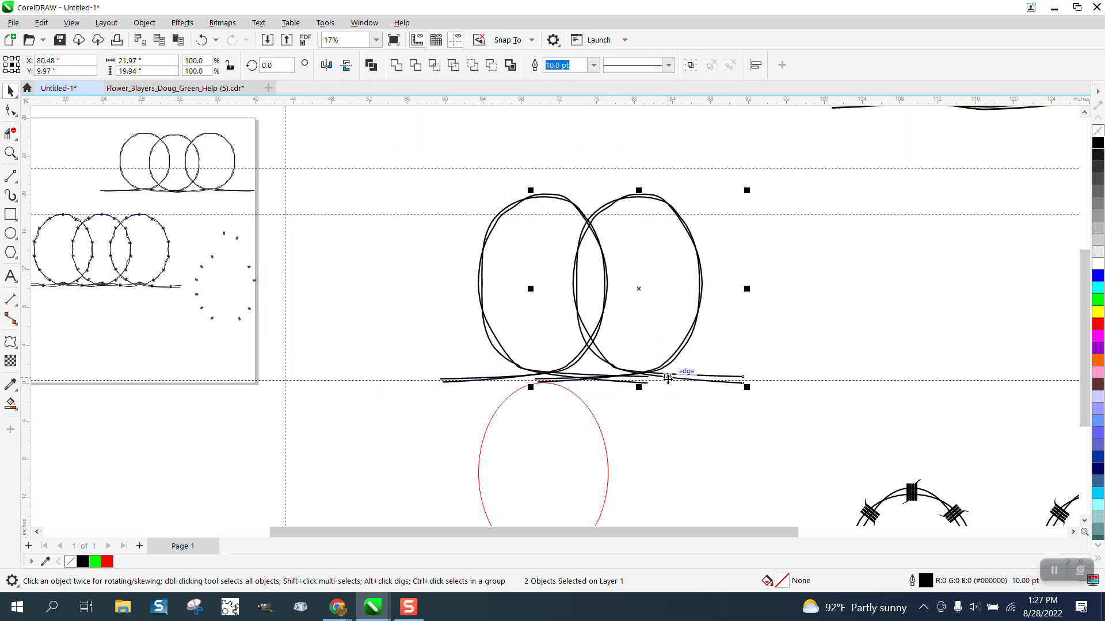
key(Right)
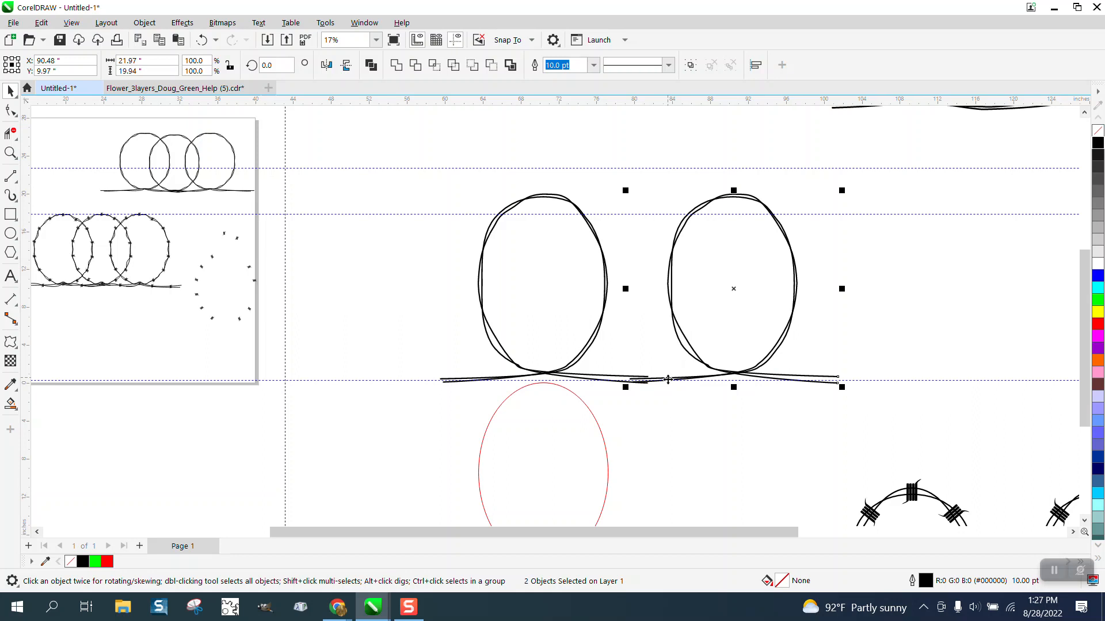
Draw a vertical line about 3.4 inches long through the overlapping tails between the two ovals
click(10, 153)
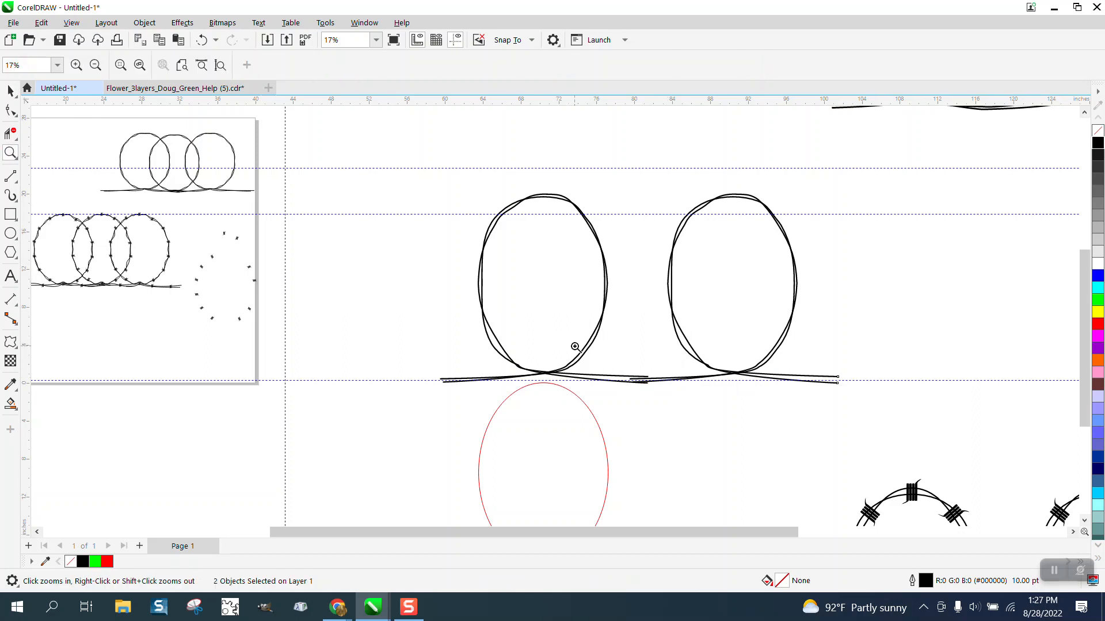
drag(575, 347, 715, 440)
click(11, 111)
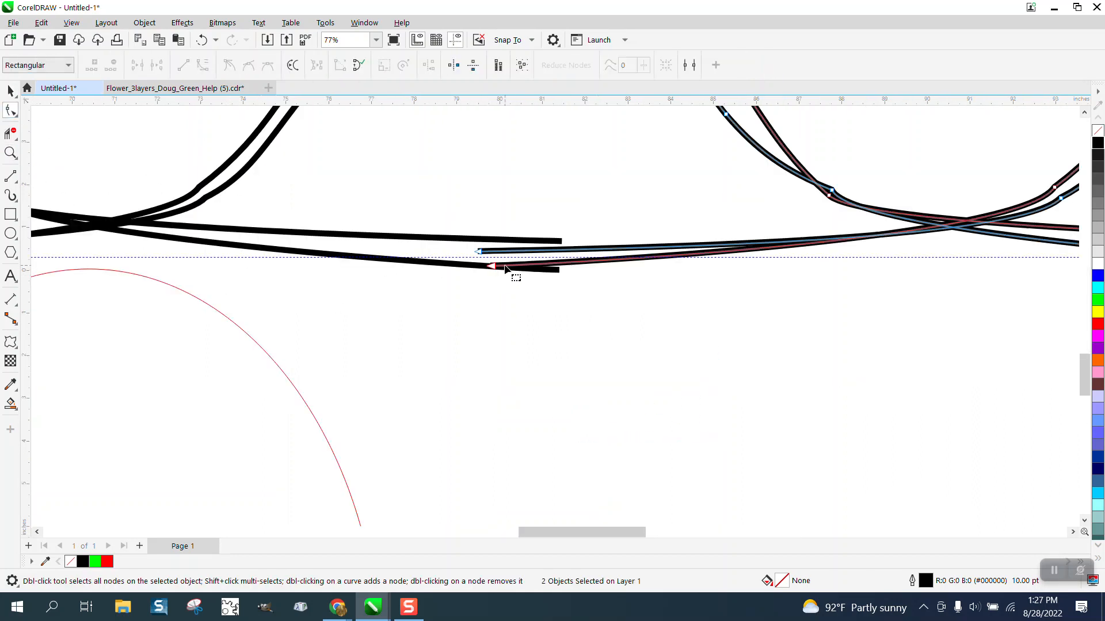
click(10, 176)
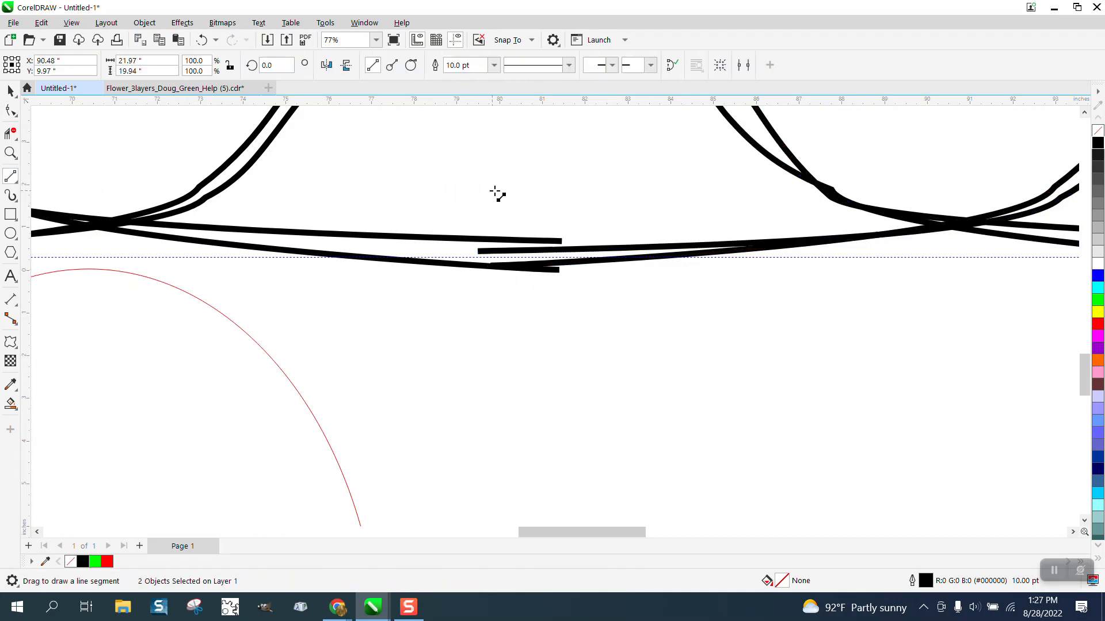
drag(523, 186, 524, 332)
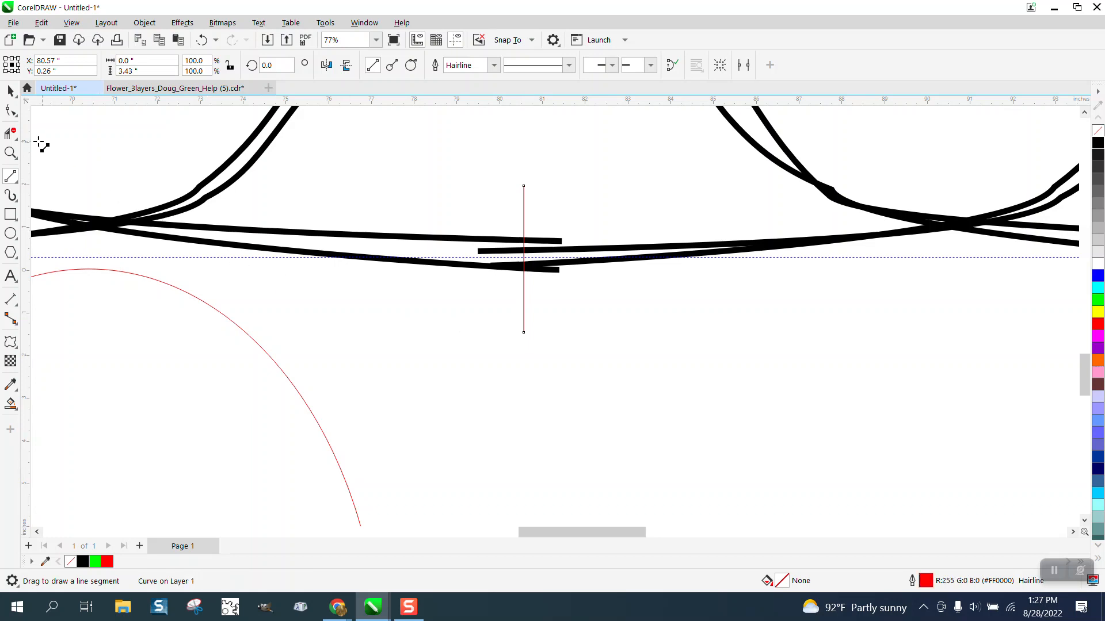
Trim the left oval's two tails and the right oval's upper tail back to the vertical line
click(8, 134)
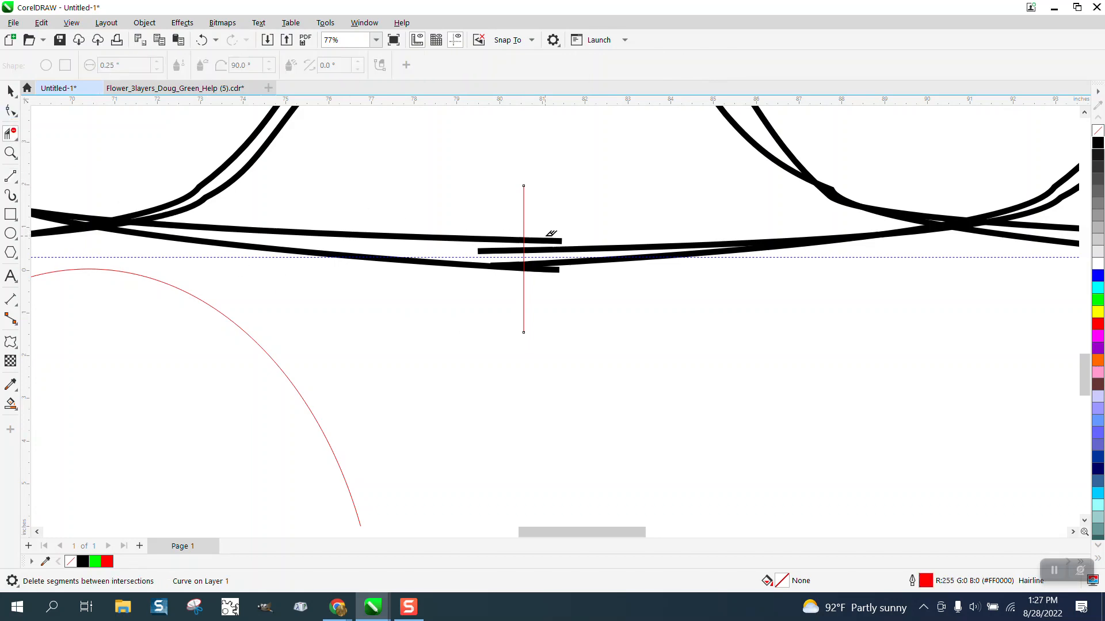
click(550, 239)
click(552, 269)
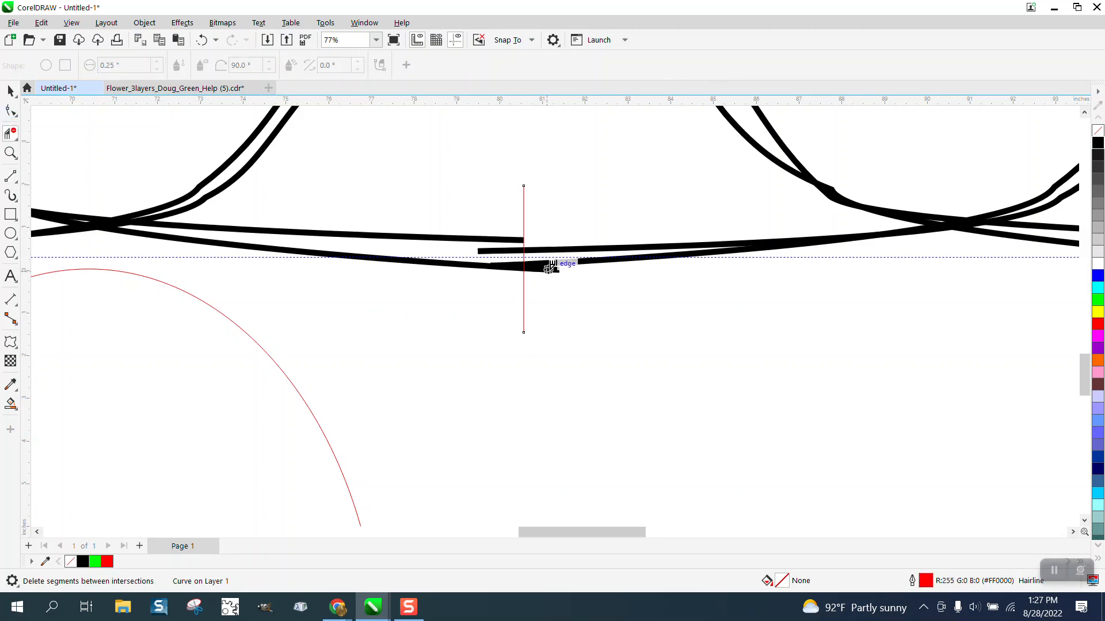
click(520, 251)
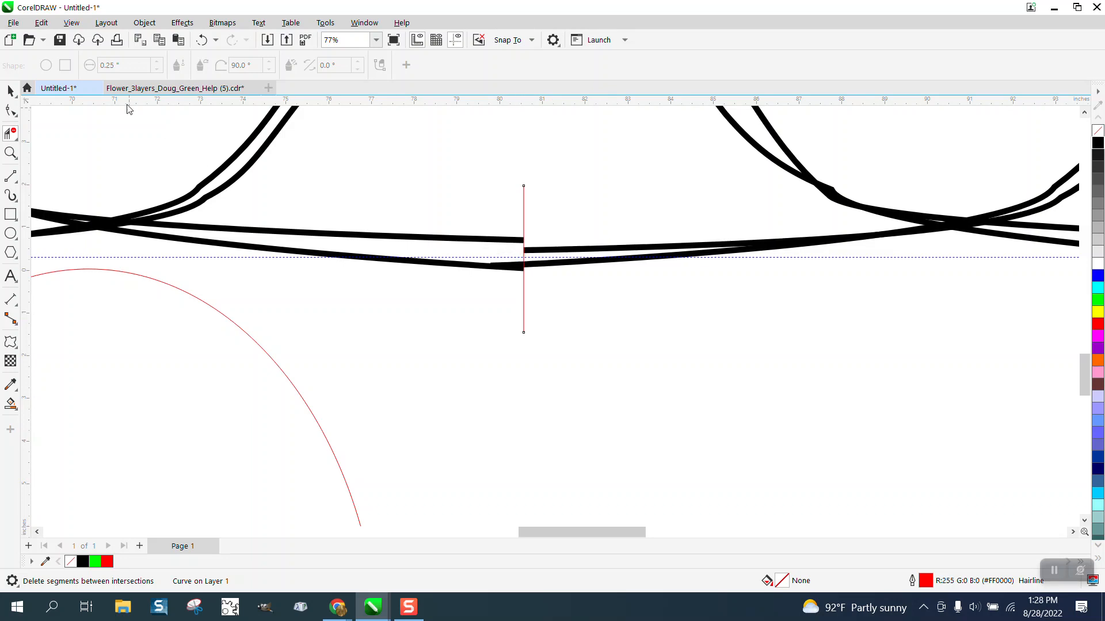
Move the left oval's lower tail end straight down along the vertical line and trim the right oval's lower tail to the line
click(10, 110)
click(518, 269)
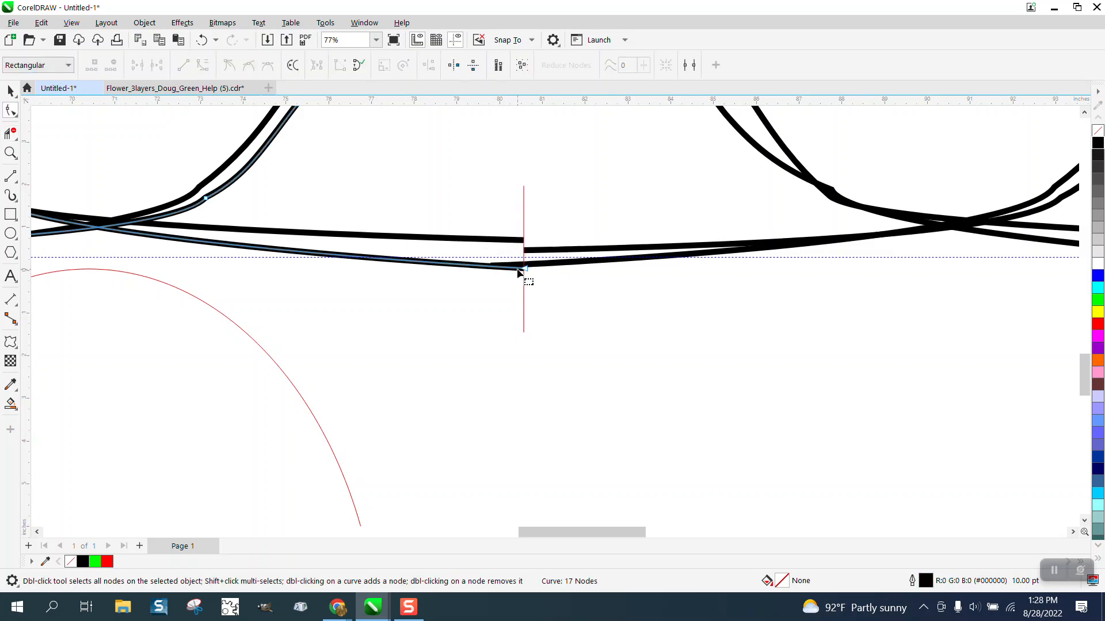
drag(523, 269, 523, 294)
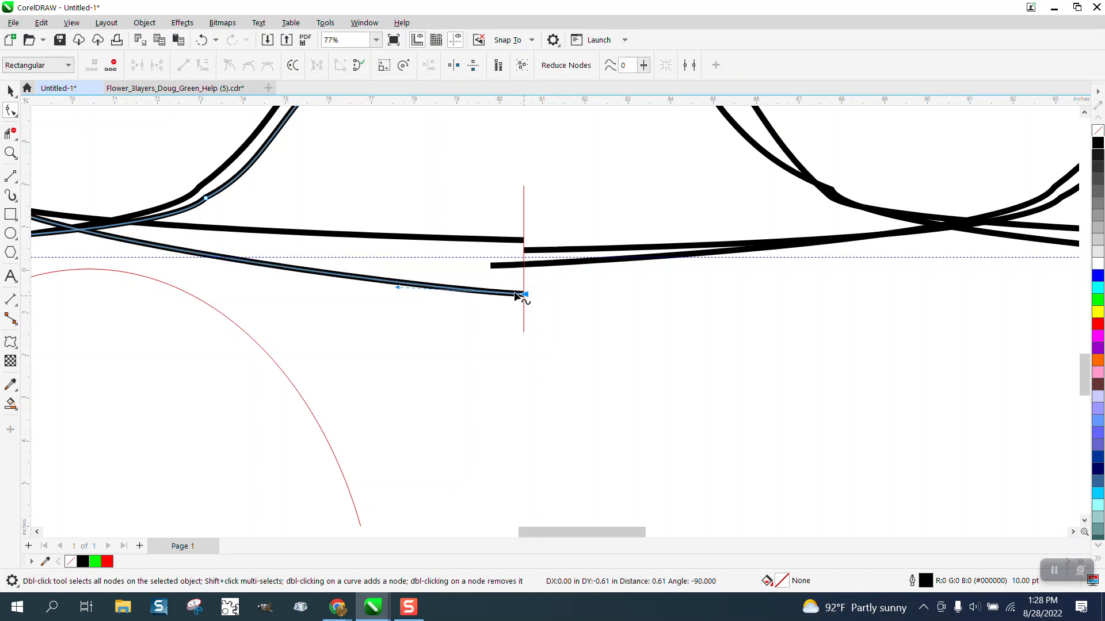
click(12, 132)
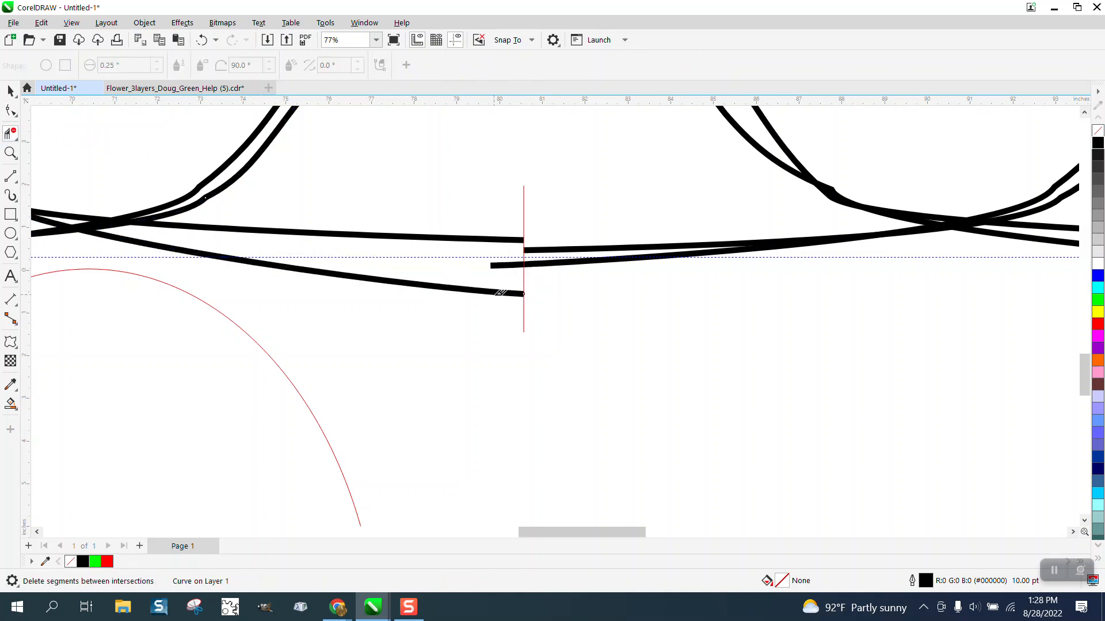
click(515, 265)
Delete the vertical trimming line between the two ovals
click(10, 90)
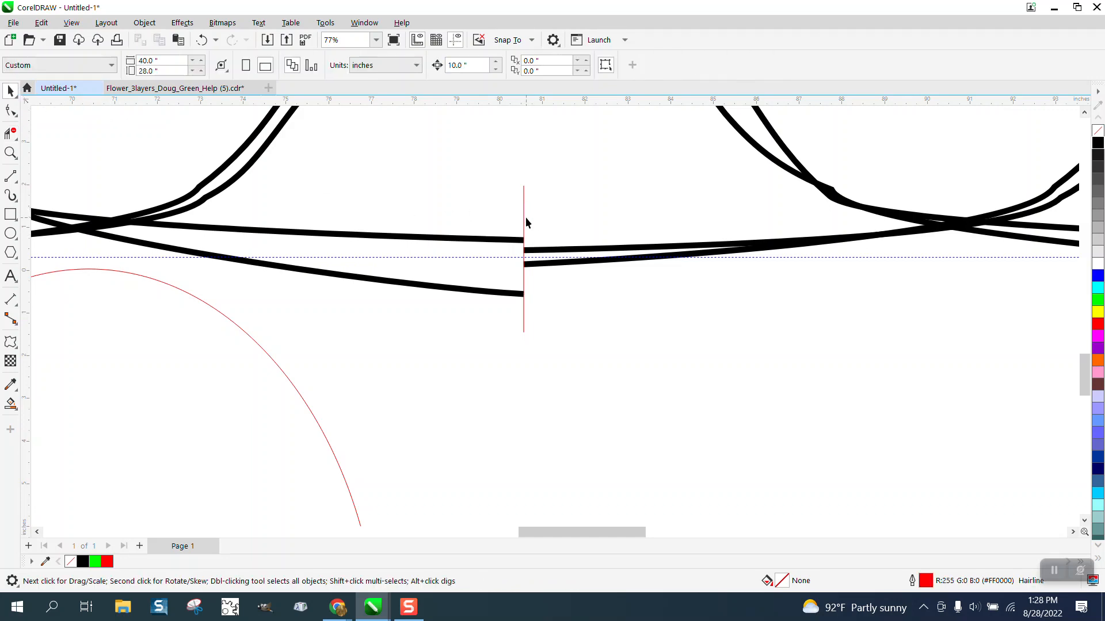
click(523, 214)
key(Delete)
Move the end nodes of the left oval's upper and lower tails onto the matching tail ends of the right oval
click(11, 111)
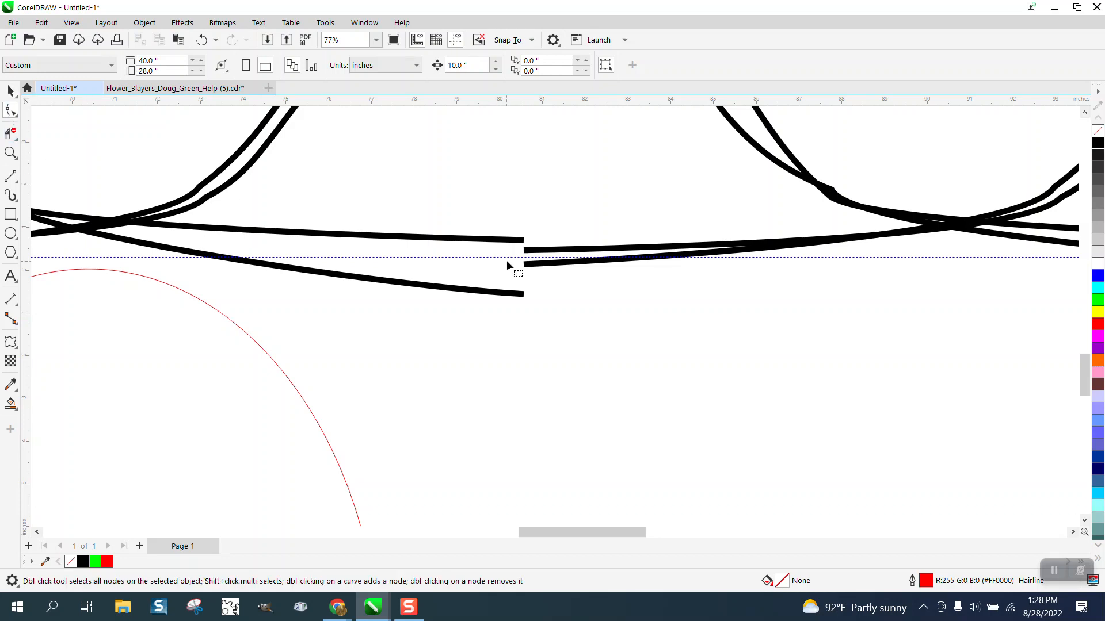
click(523, 242)
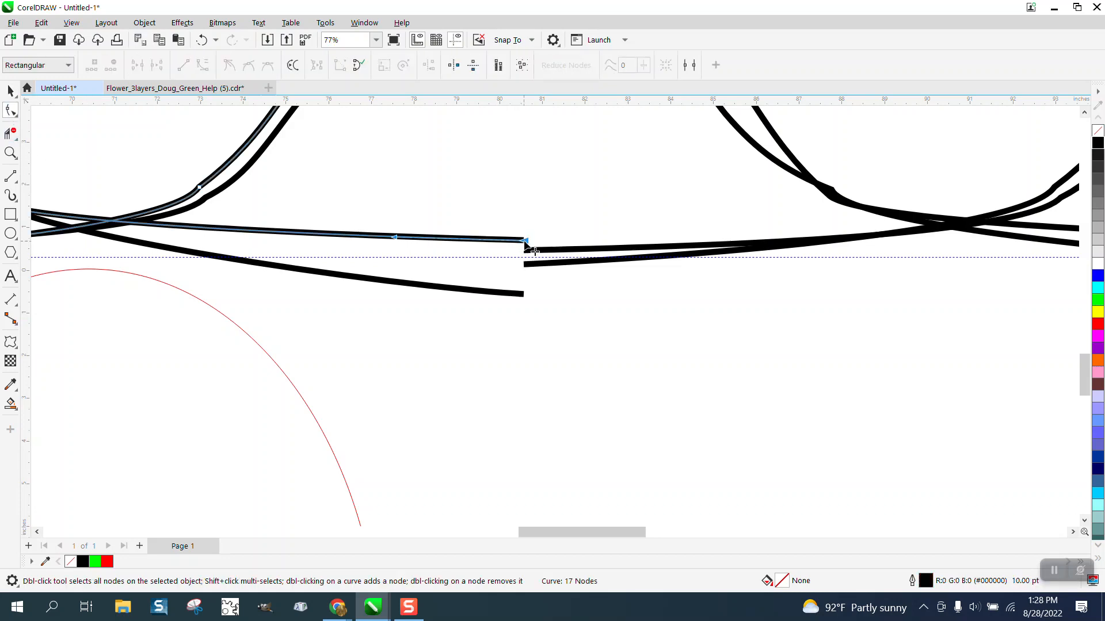
drag(524, 241, 525, 250)
click(523, 294)
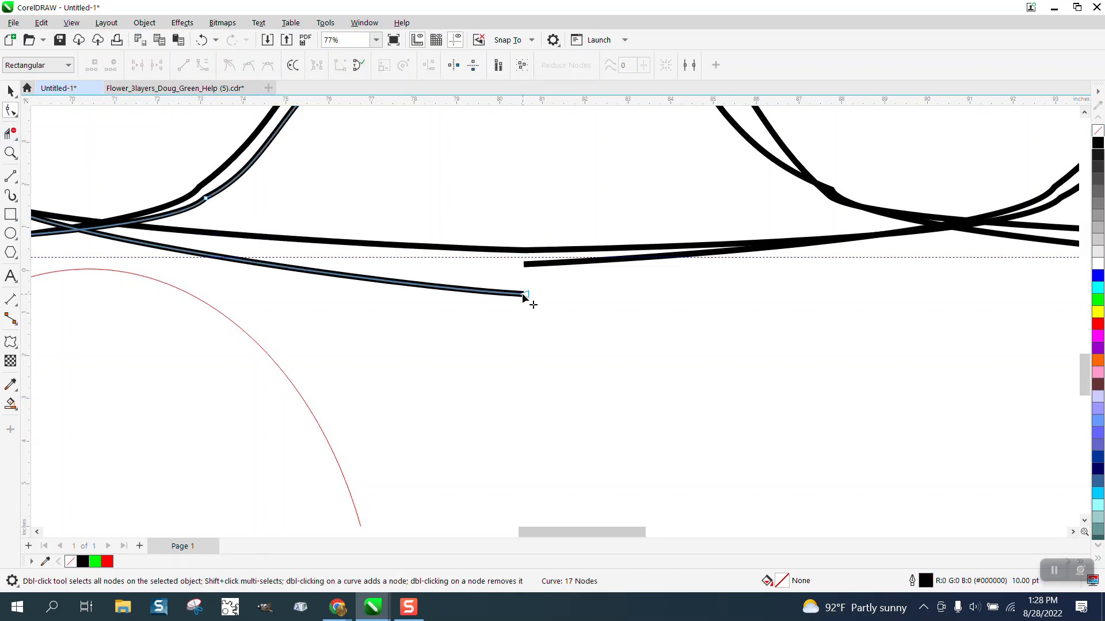
drag(523, 294, 525, 265)
scroll(586, 326, down, 1)
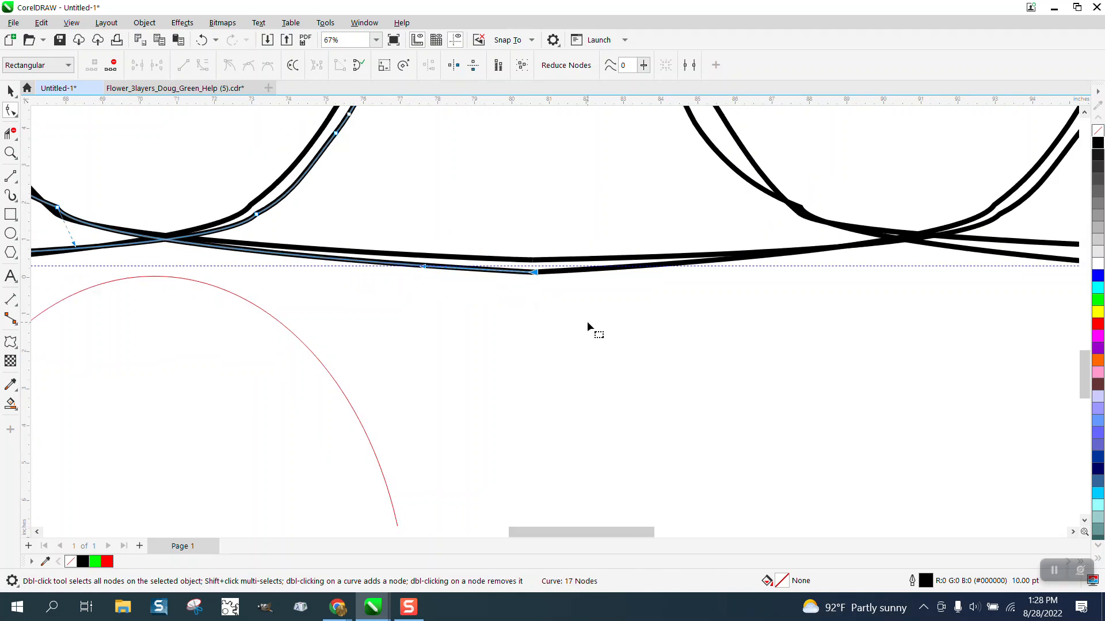
Join the lower strands of the two ovals into one curve with Join Curves, using Extend and a 0.02 inch gap tolerance
shift+click(550, 275)
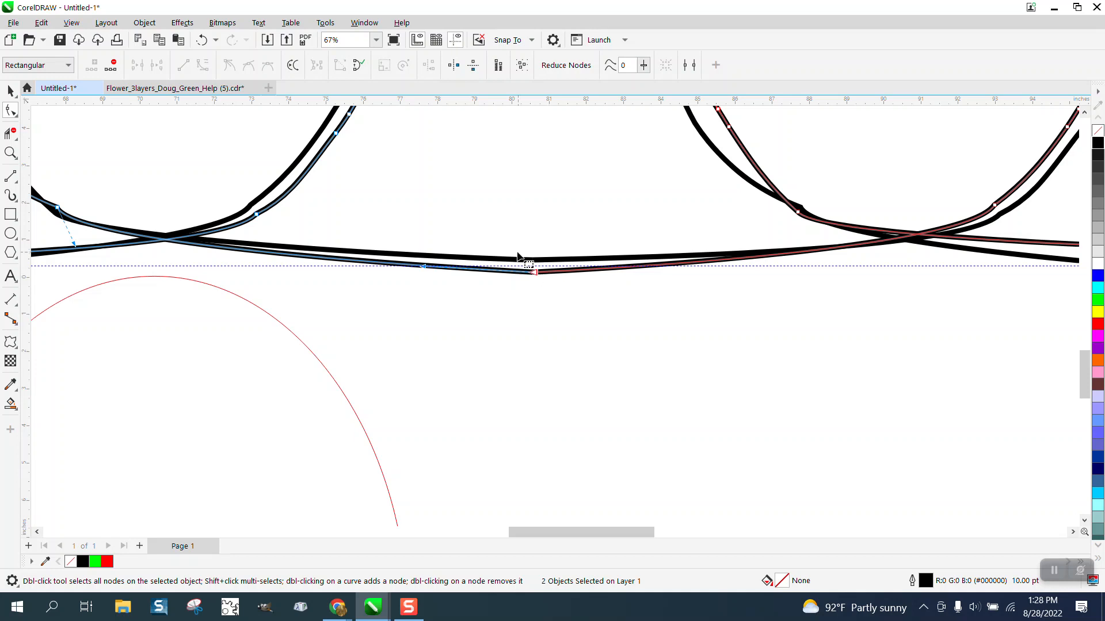
click(364, 23)
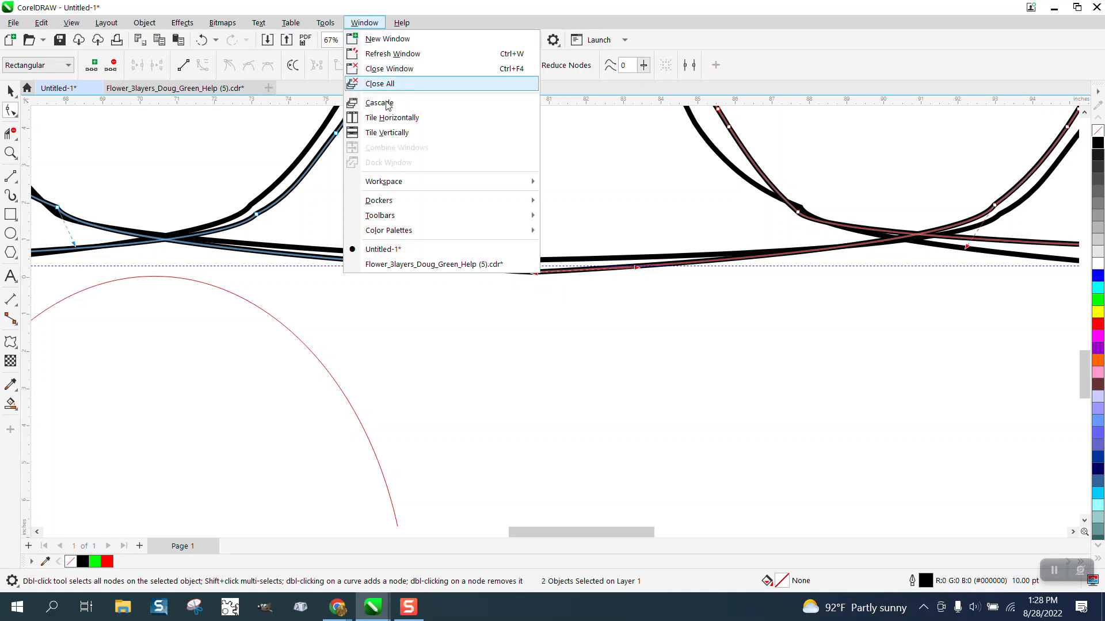
mouse_move(397, 206)
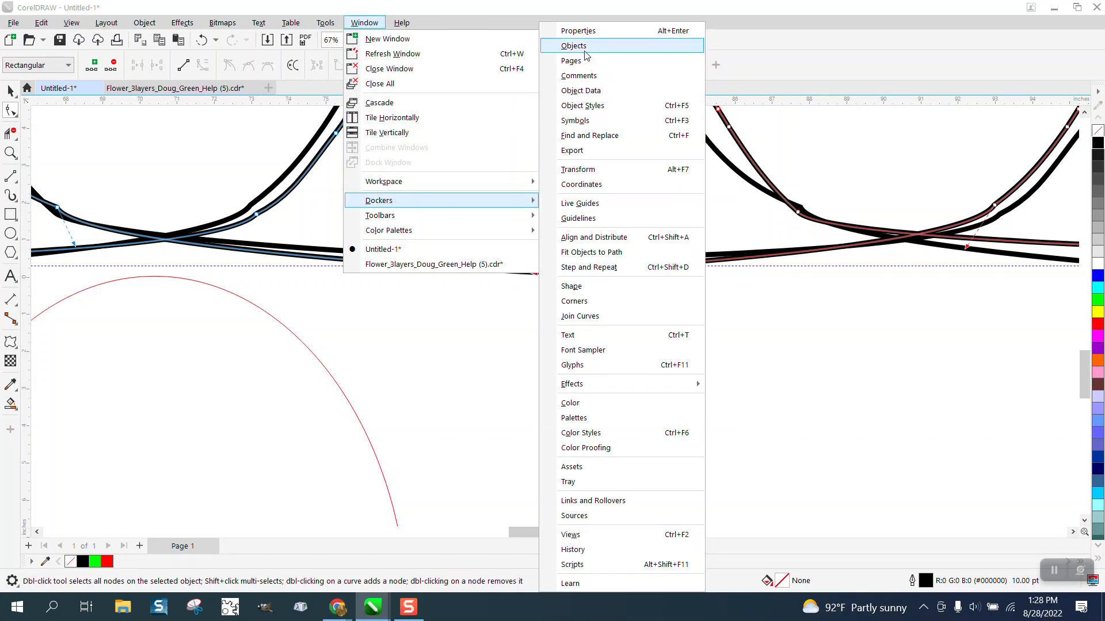
click(581, 318)
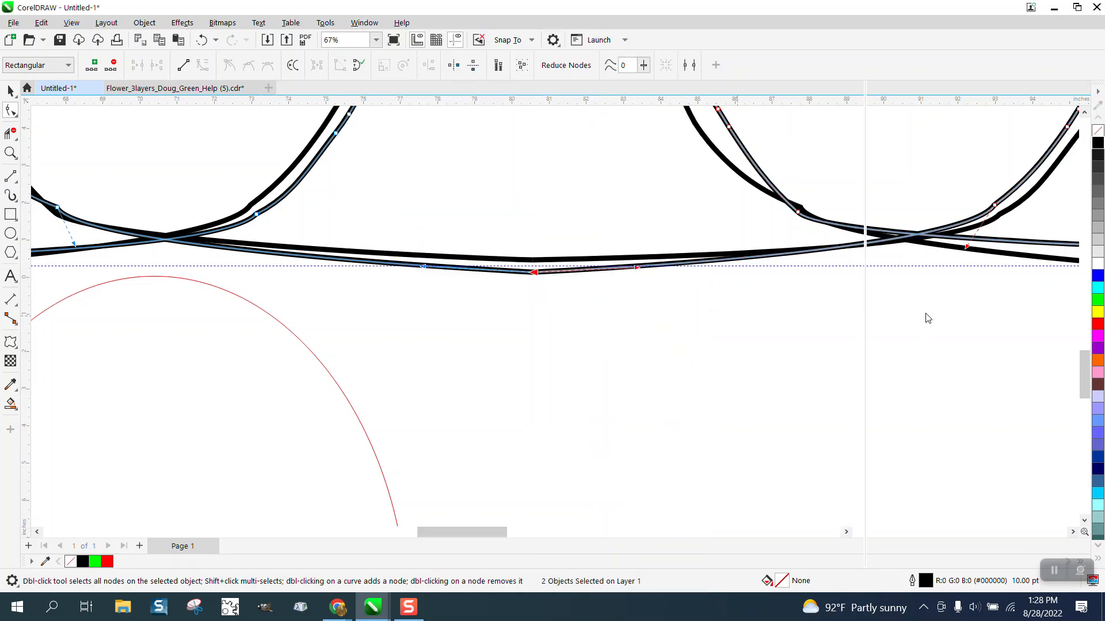
click(970, 211)
click(486, 313)
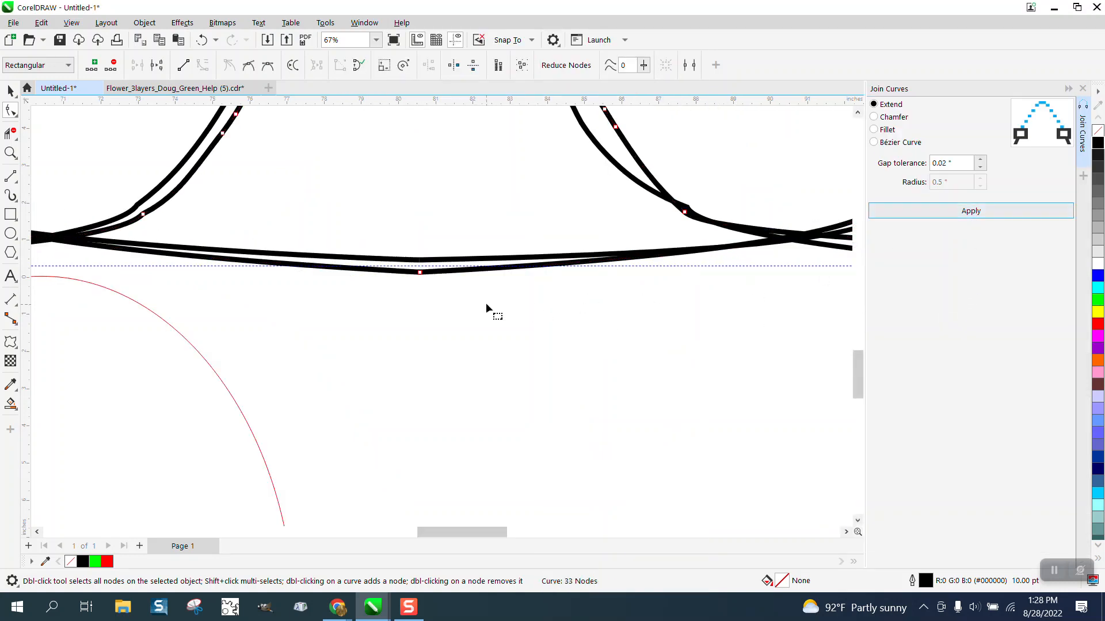
Join the upper strands of the two ovals into one curve with the same Extend settings
click(442, 265)
shift+click(412, 258)
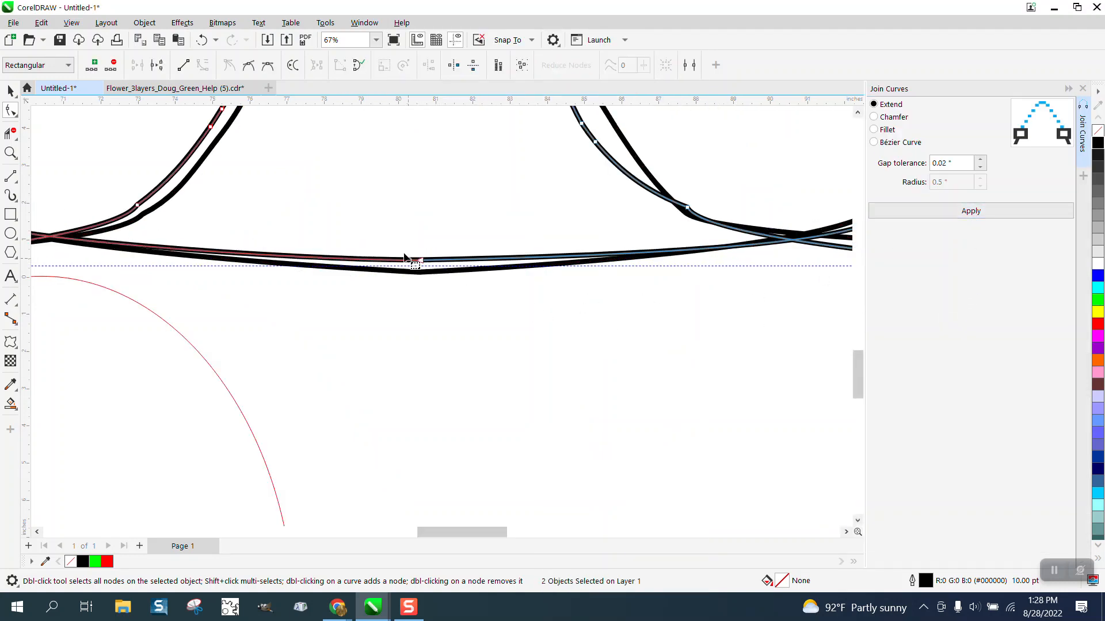
click(984, 211)
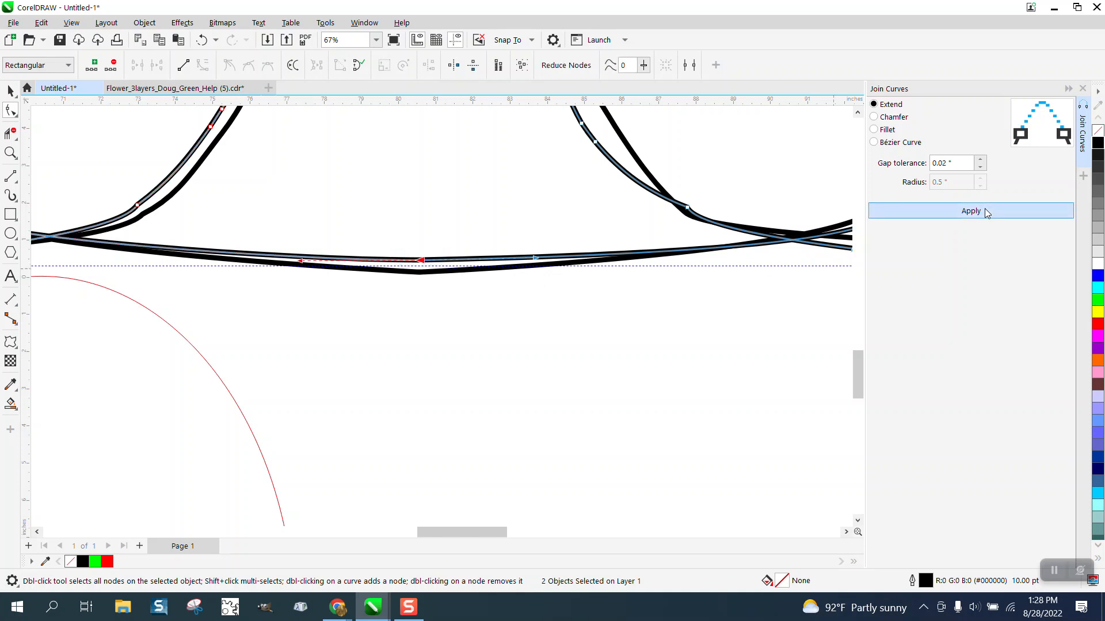
mouse_move(419, 261)
mouse_down()
mouse_move(417, 241)
mouse_move(419, 275)
mouse_up()
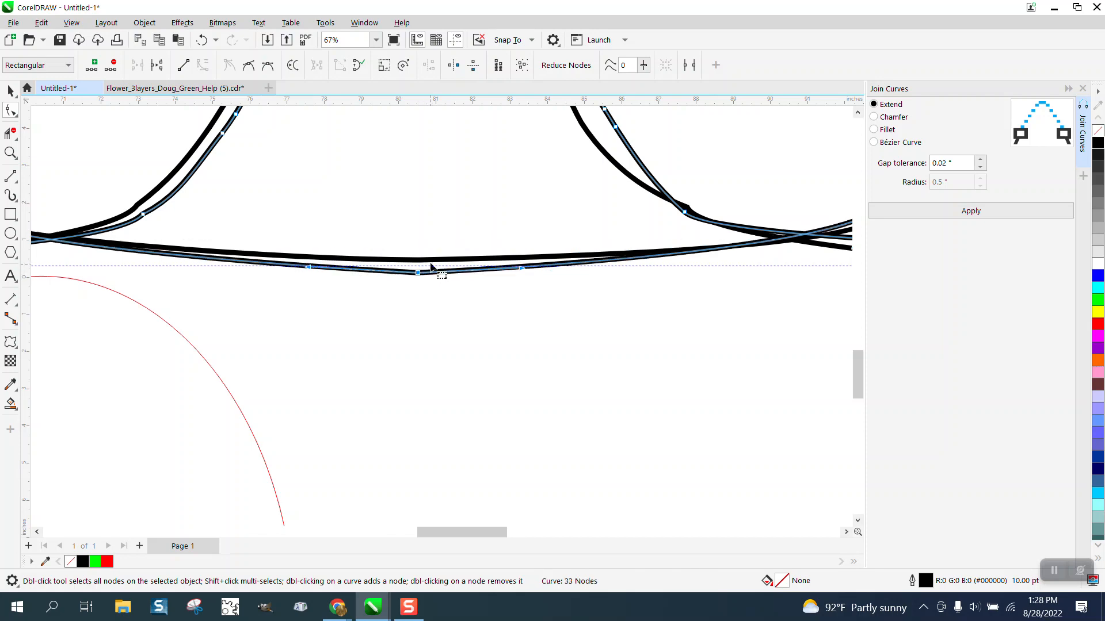
scroll(510, 274, down, 2)
scroll(560, 289, down, 4)
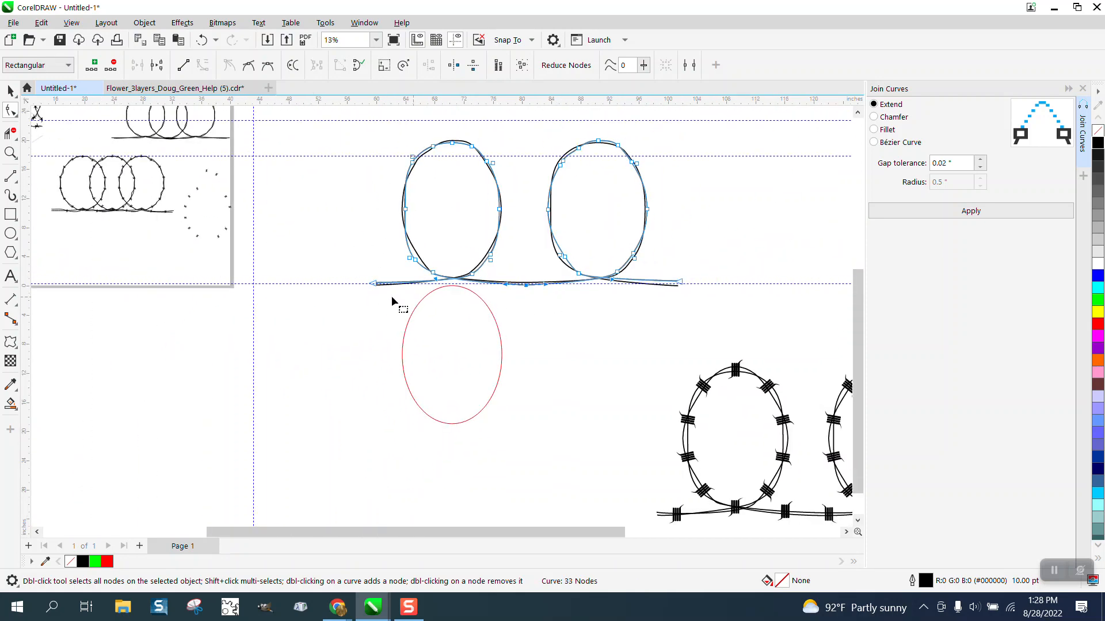
Move a barb from the finished sample wire to beside the red ellipse, duplicate it horizontally and select both barbs
click(8, 90)
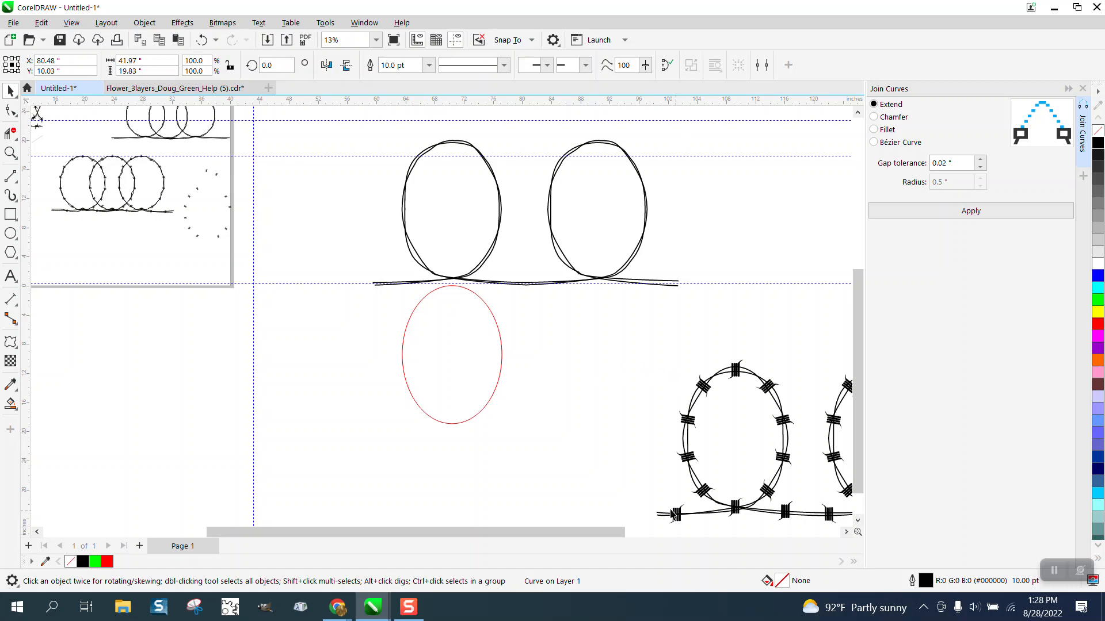
drag(676, 514, 604, 344)
right_click(604, 344)
drag(525, 318, 640, 362)
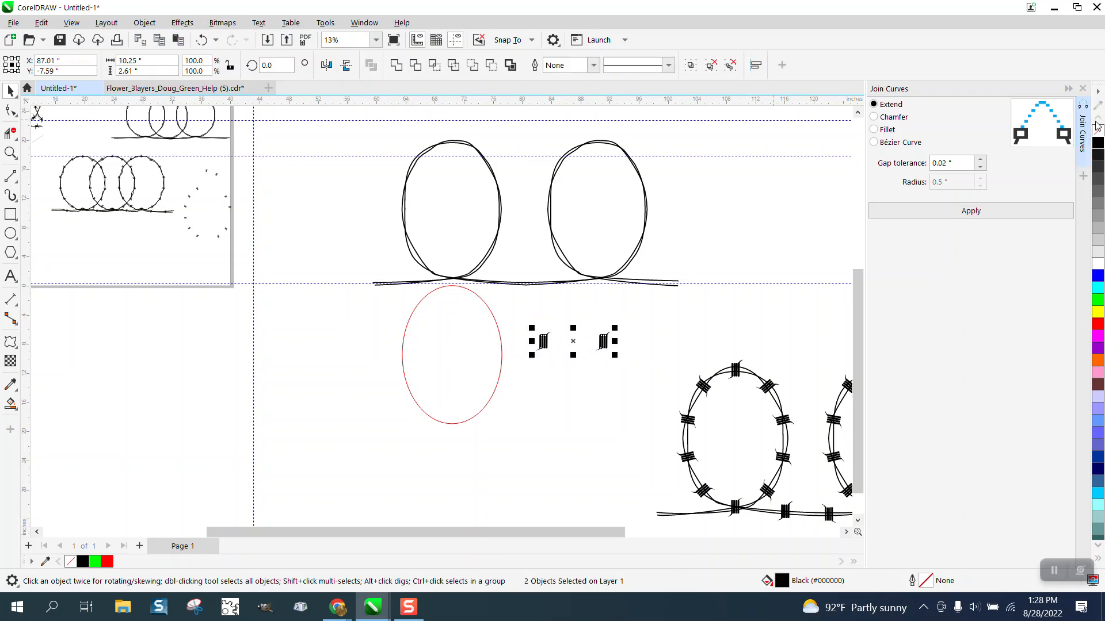
Close the Join Curves settings and blend the two barbs with 8 steps
click(1083, 89)
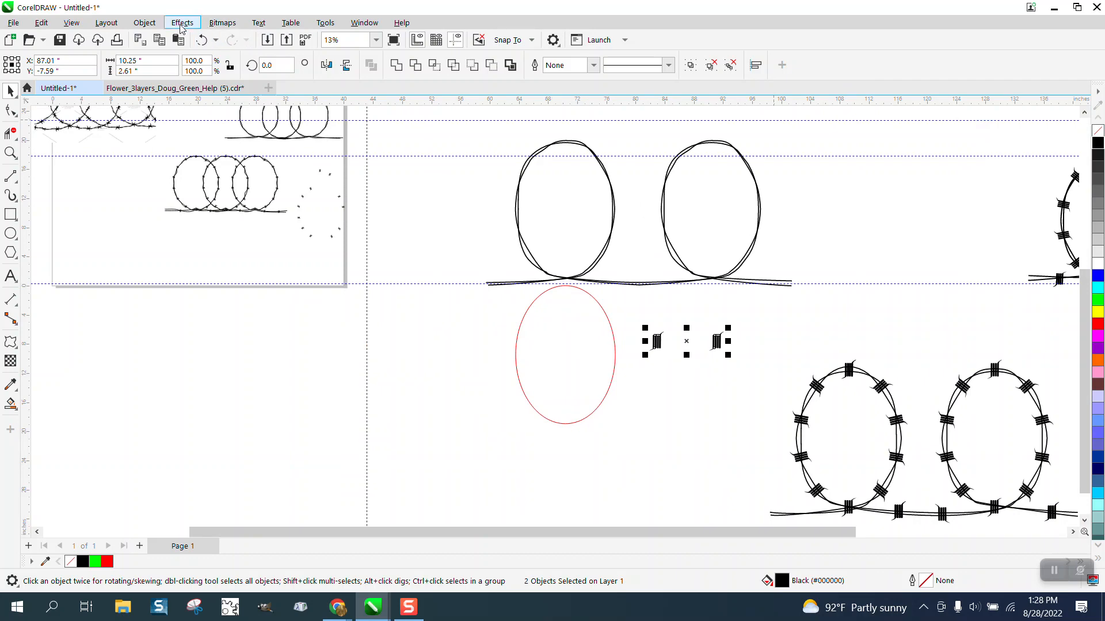
click(181, 22)
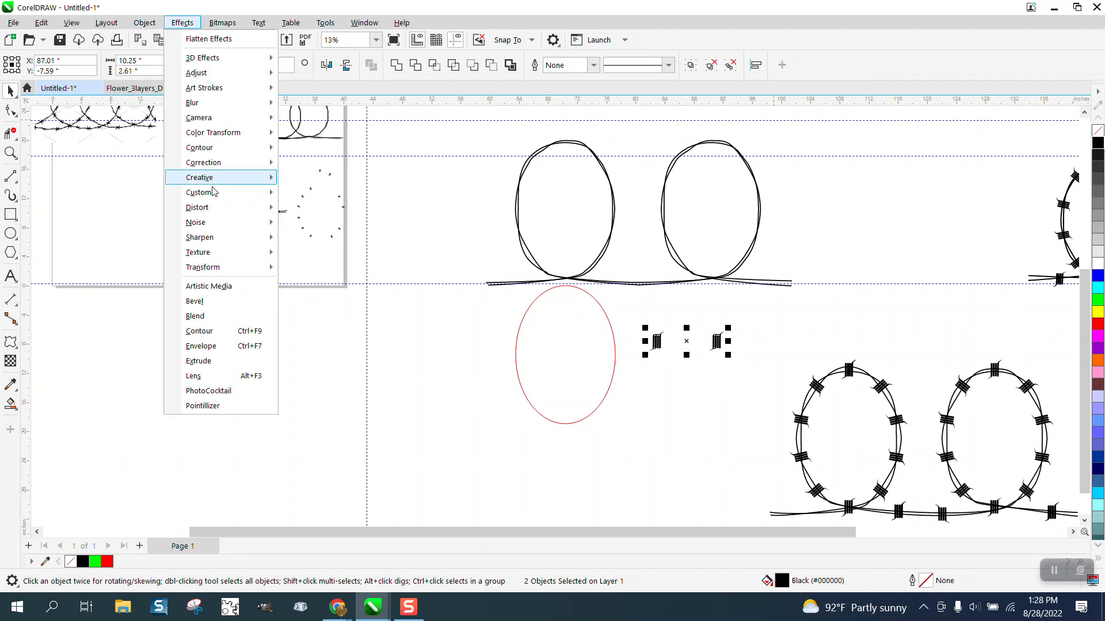
click(214, 317)
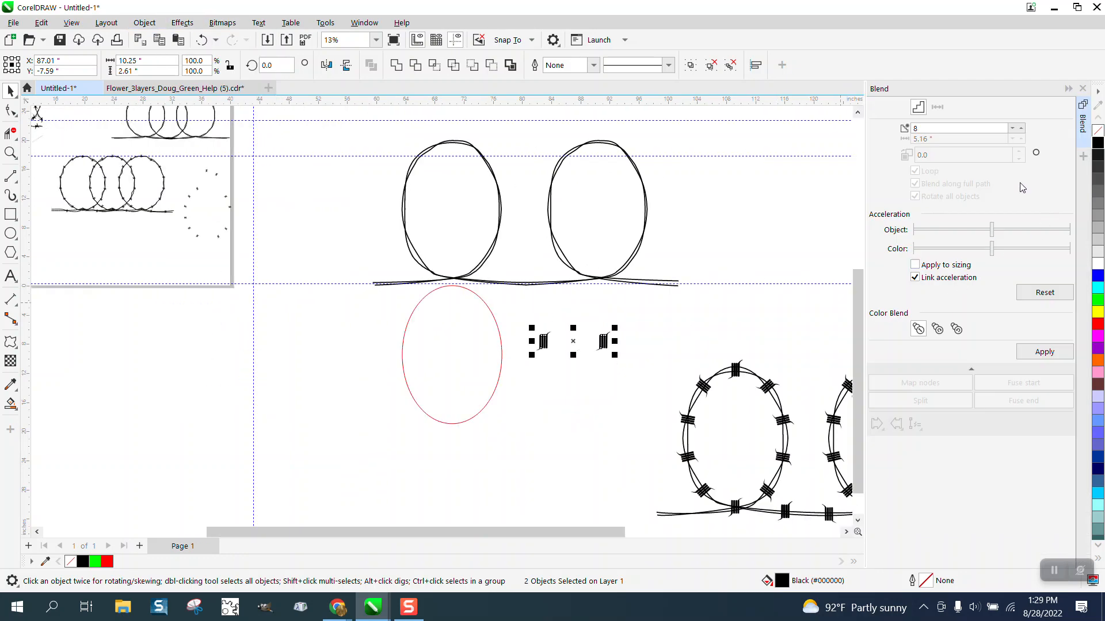
click(1040, 352)
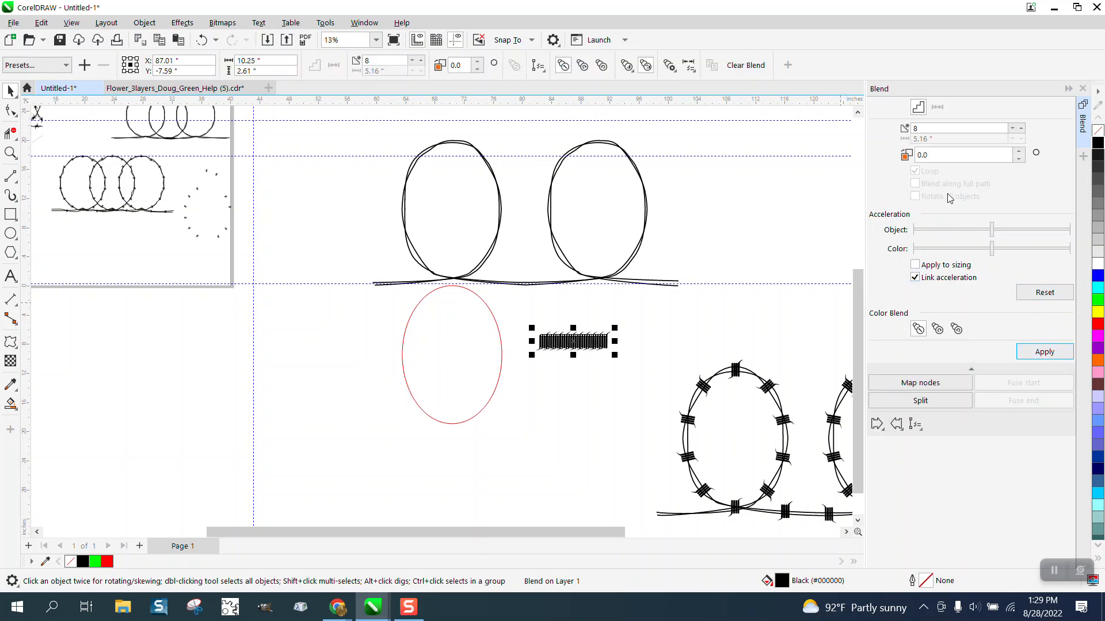
Set the red ellipse as the blend's new path, blending along the full path with all objects rotated
click(918, 425)
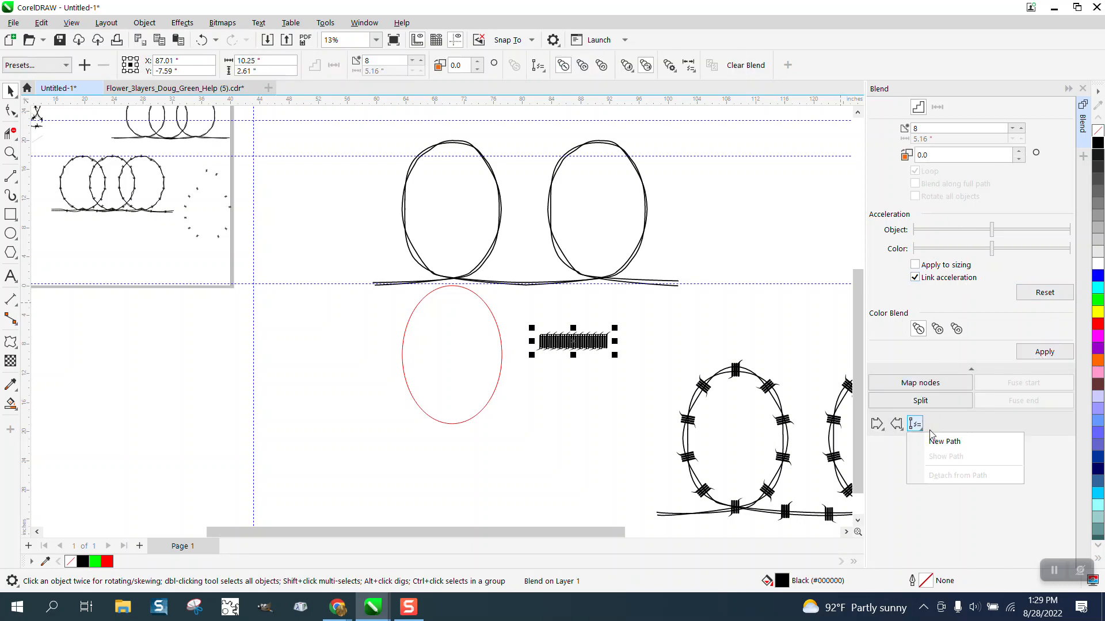
click(935, 439)
click(471, 260)
click(476, 294)
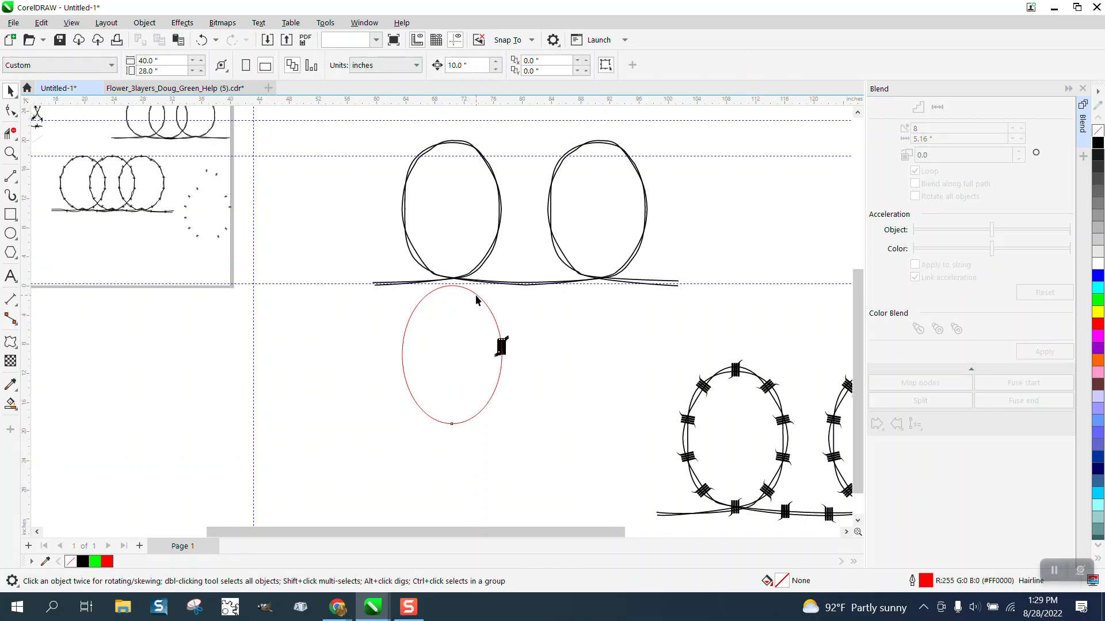
click(915, 184)
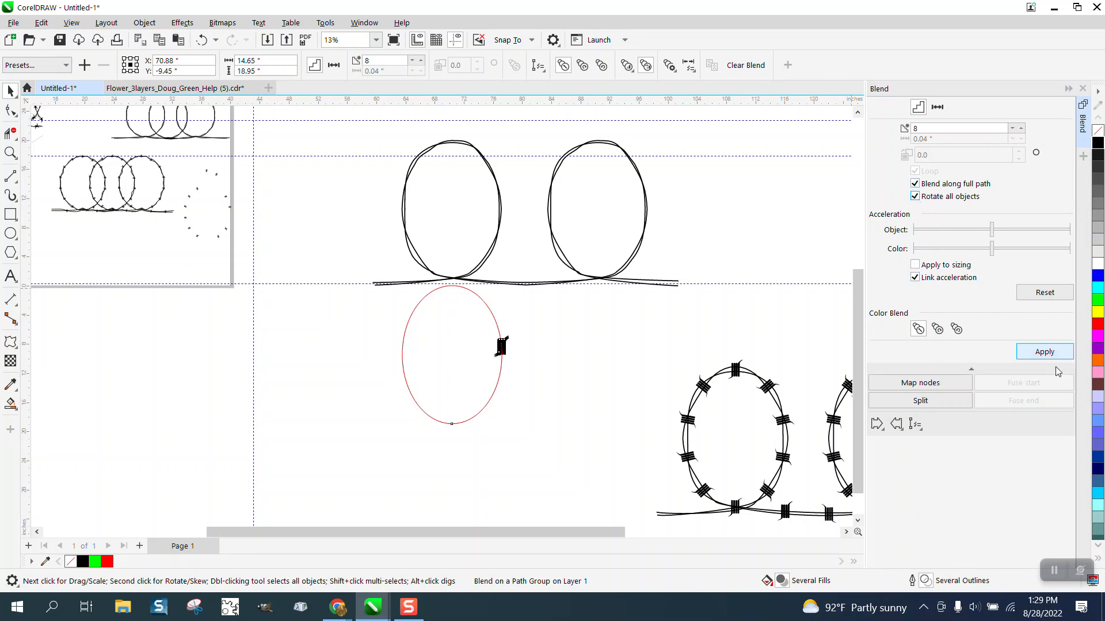
click(1044, 352)
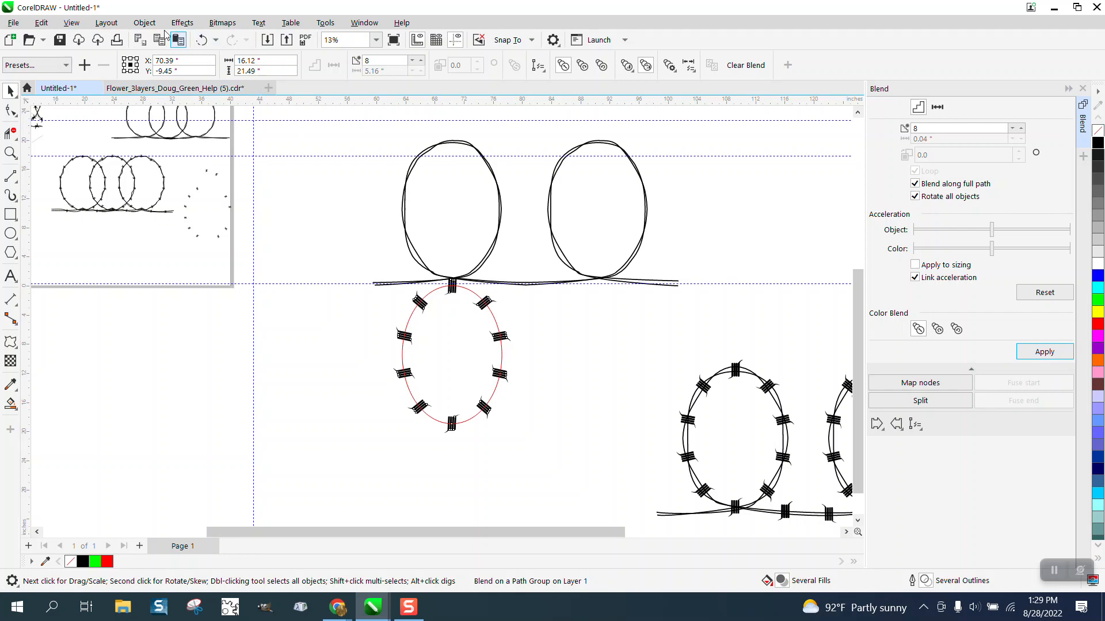
Break the barb blend apart from its path and move the red ellipse 20 inches left
click(145, 23)
click(199, 332)
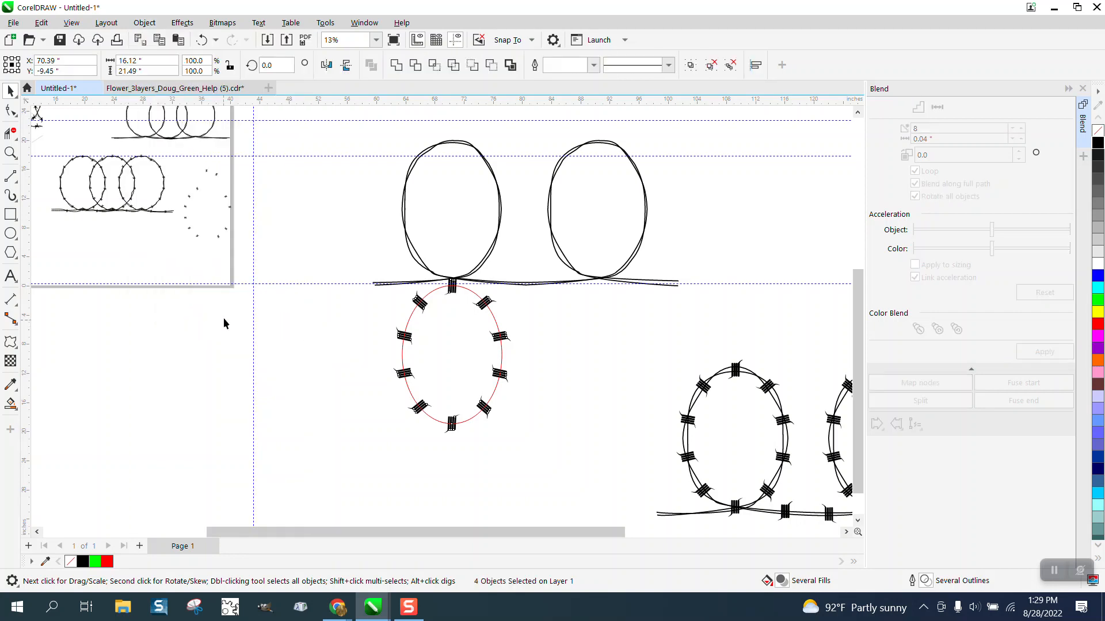
click(416, 313)
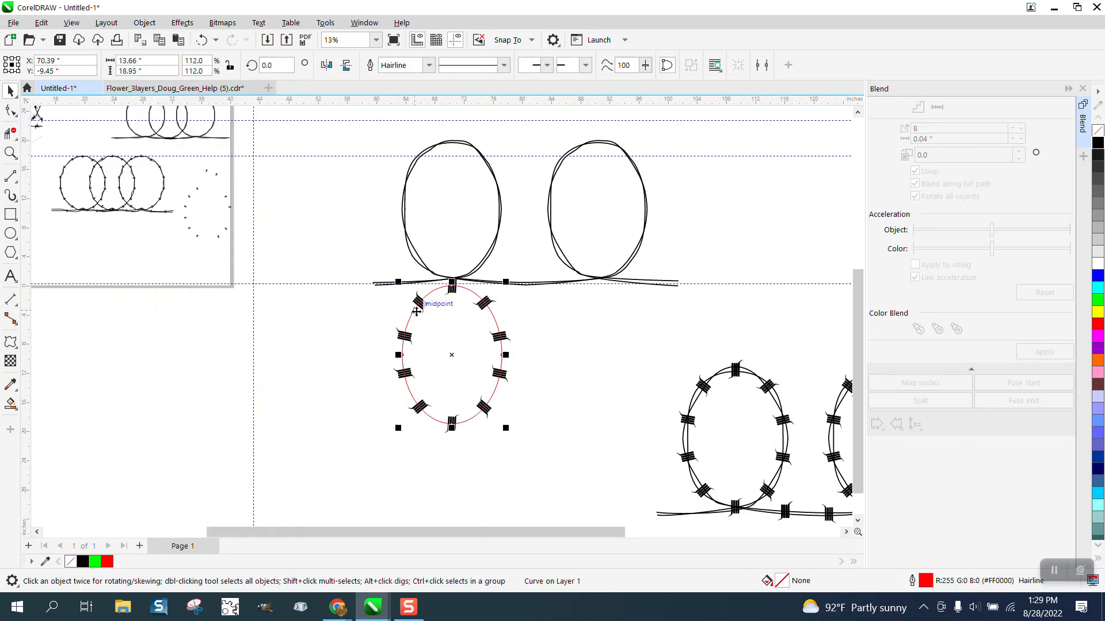
key(Left)
key(Left)
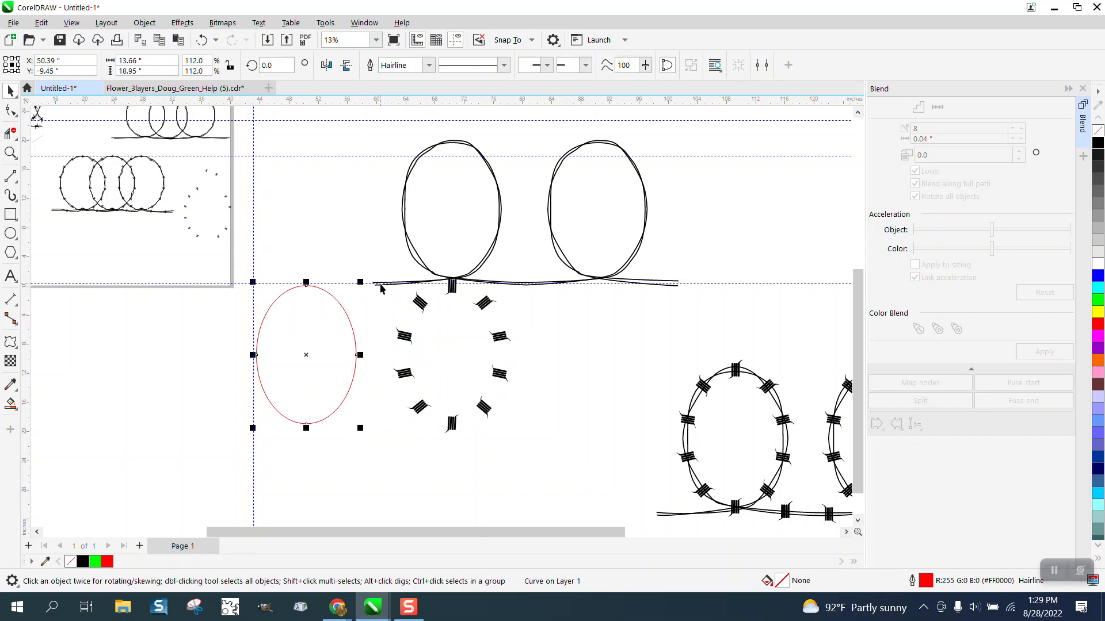
Group the ring of barbs and move it up 20 inches onto the left oval
drag(375, 272, 546, 449)
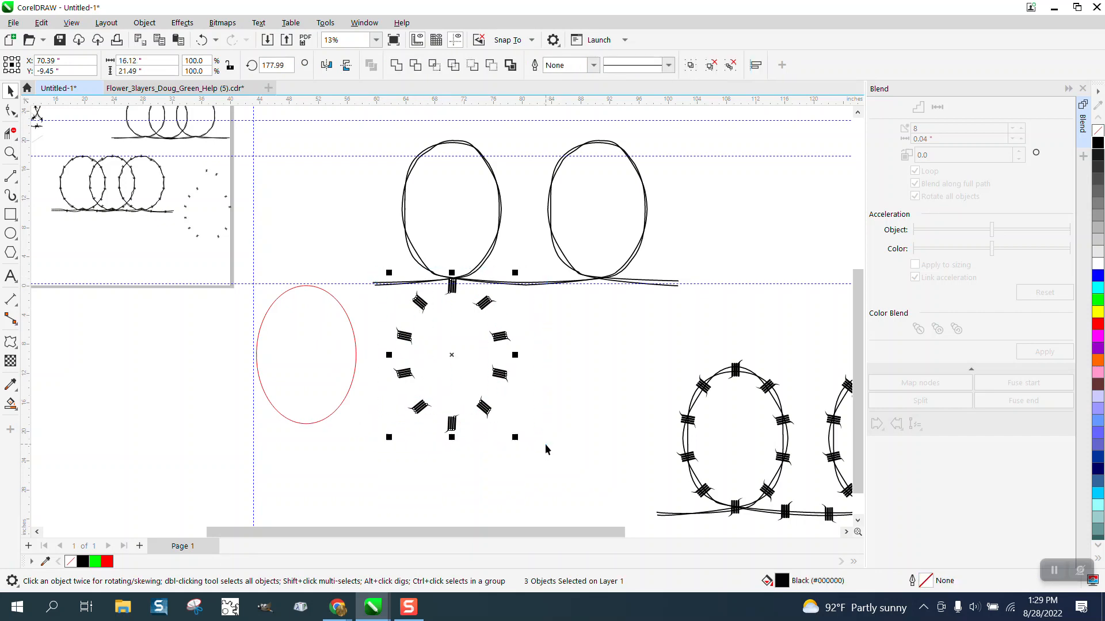
key(ctrl+g)
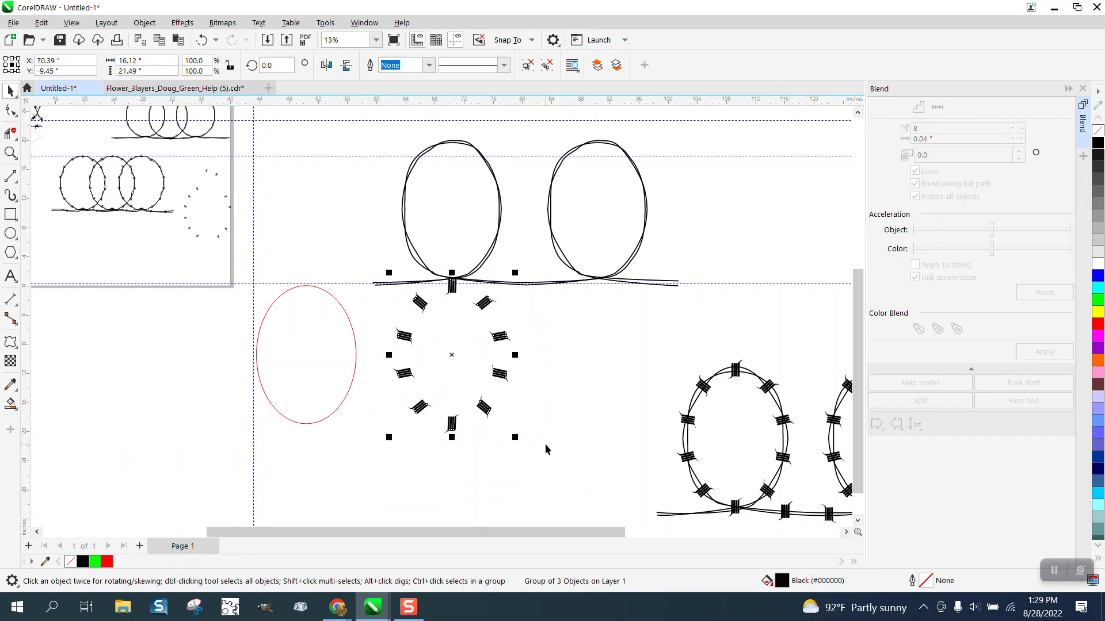
key(Up)
key(Up)
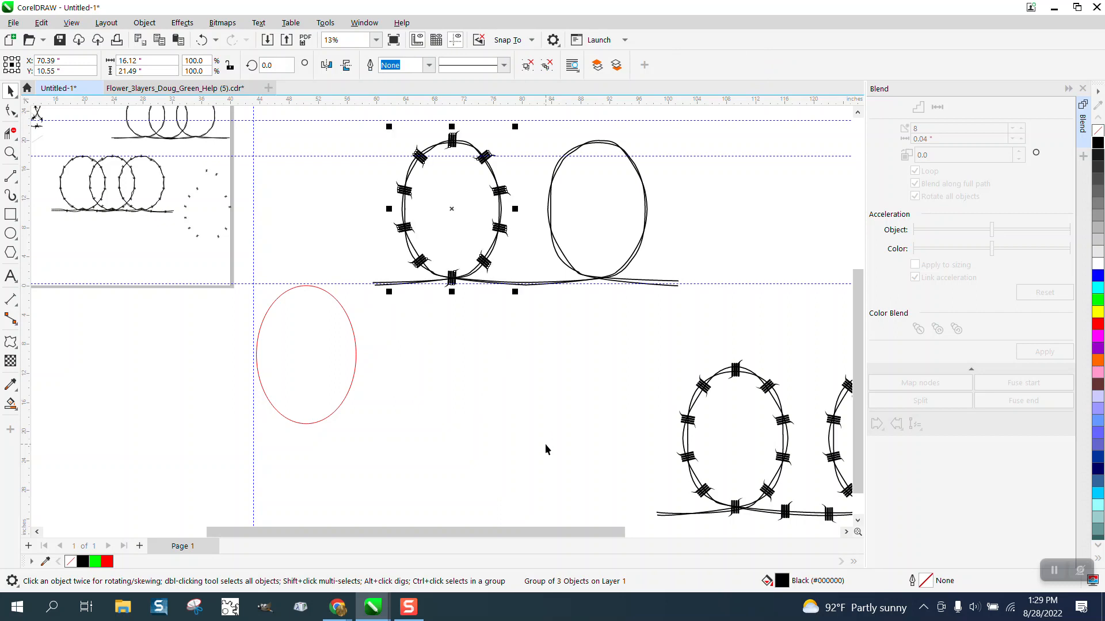
Duplicate the barb group and move the copy 20 inches right onto the second oval
key(KP_Add)
key(Right)
key(Right)
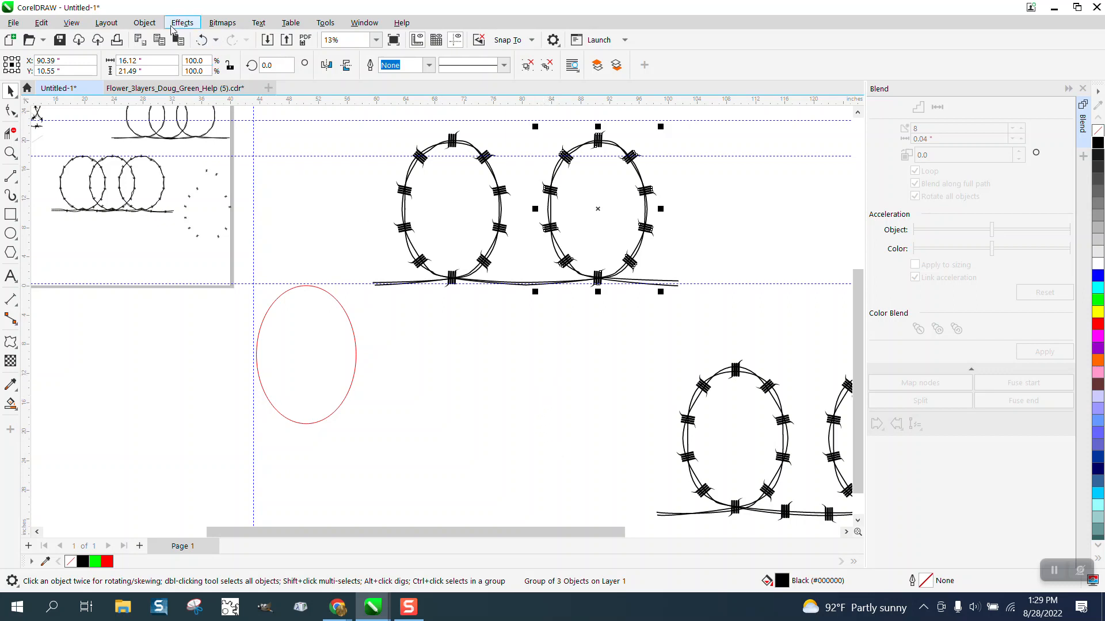
Ungroup the copied ring of barbs on the second oval
click(153, 26)
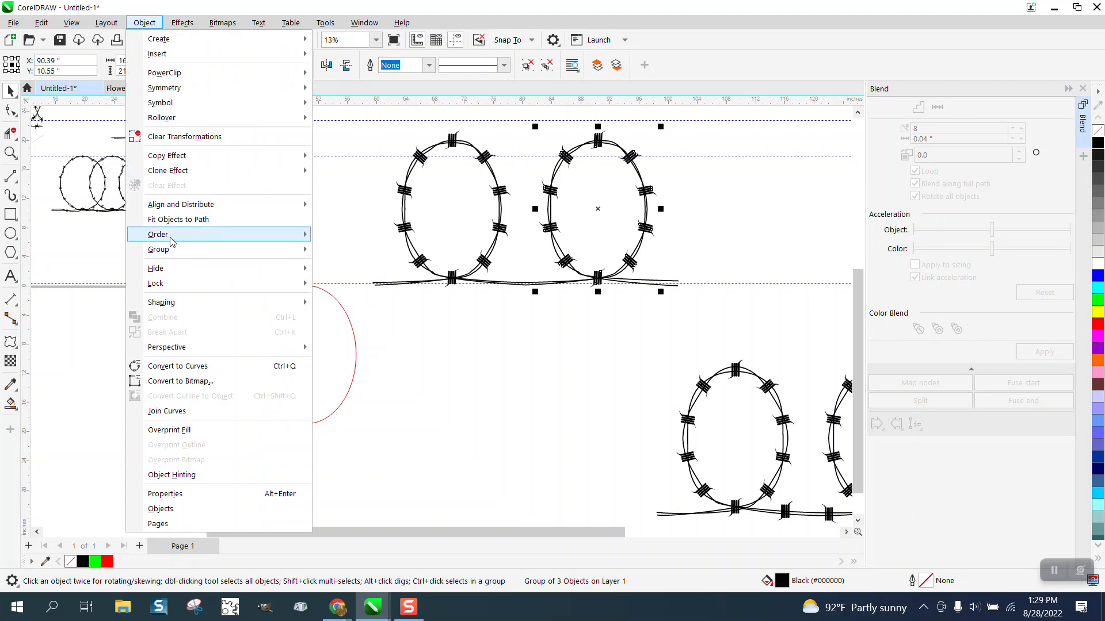
mouse_move(299, 250)
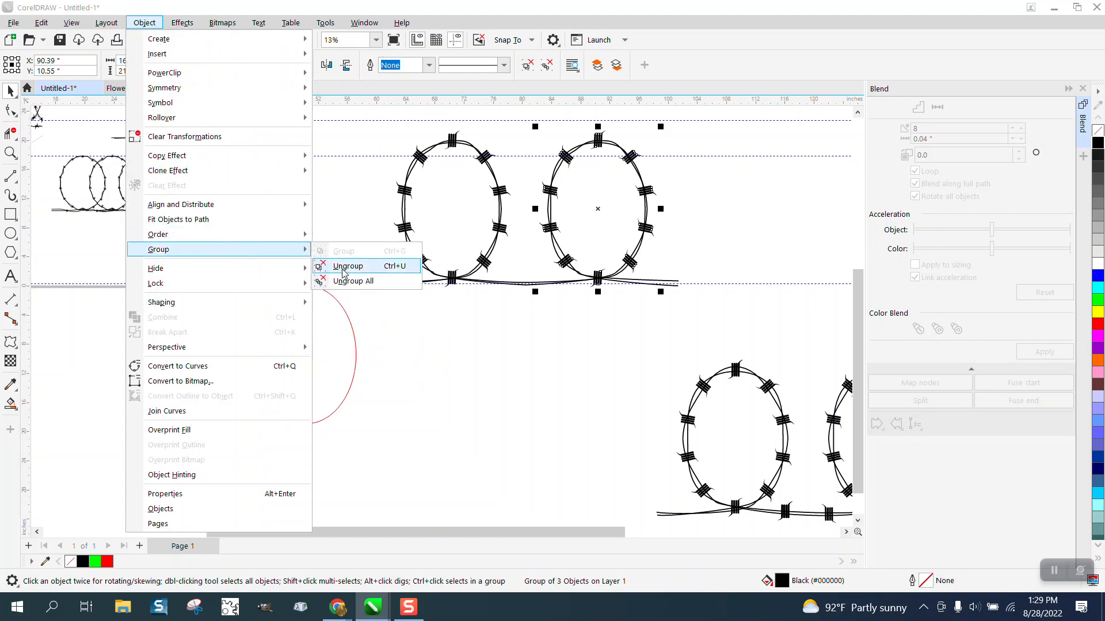
click(344, 270)
click(534, 309)
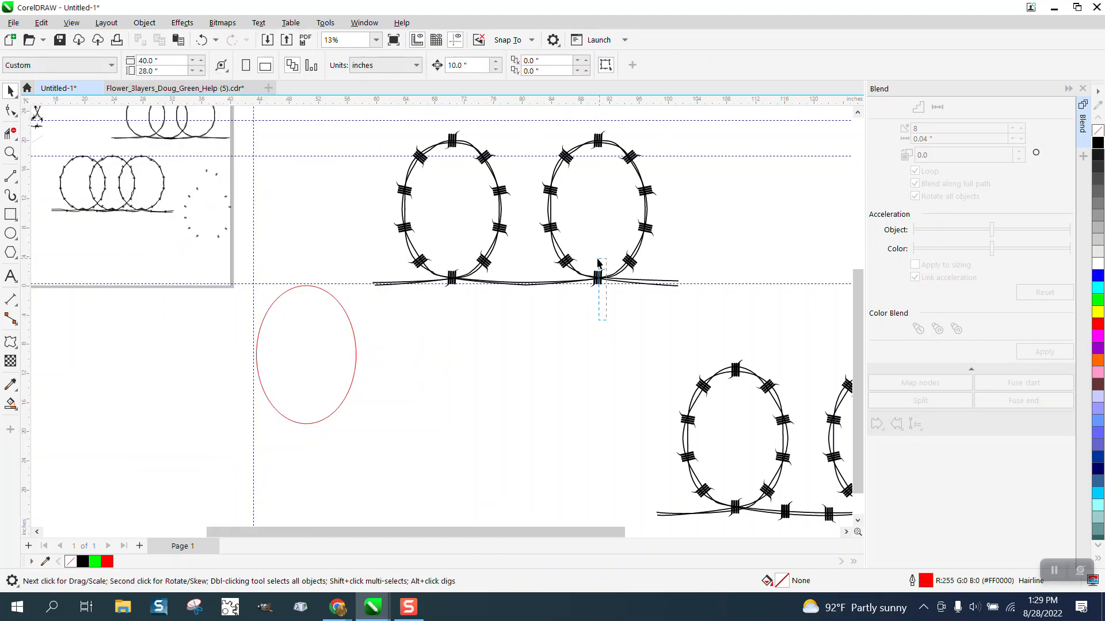
click(594, 284)
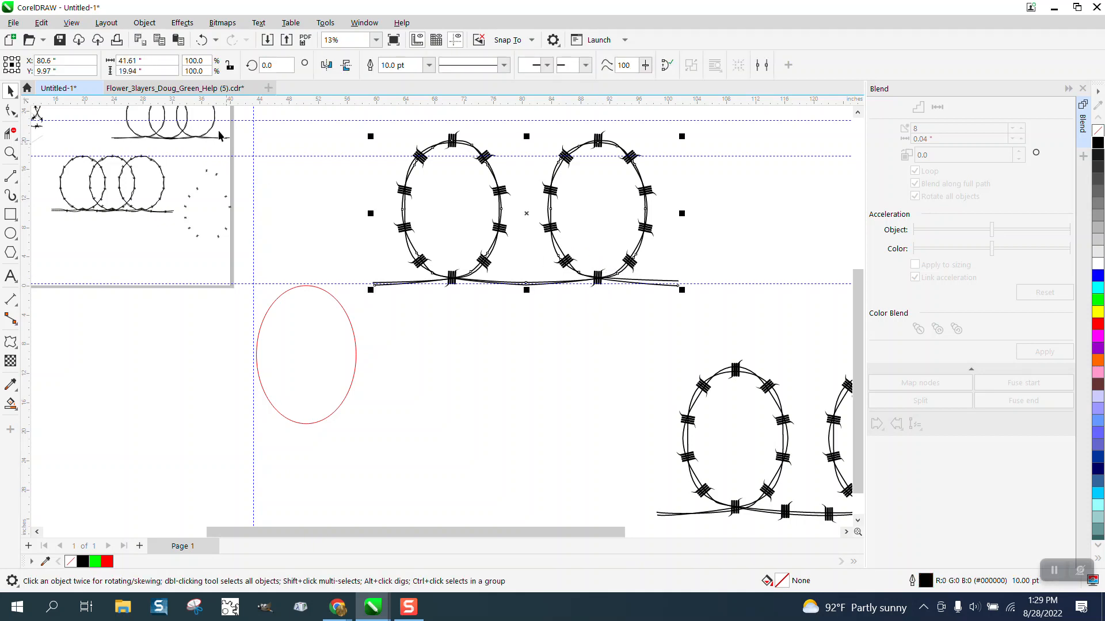
click(152, 25)
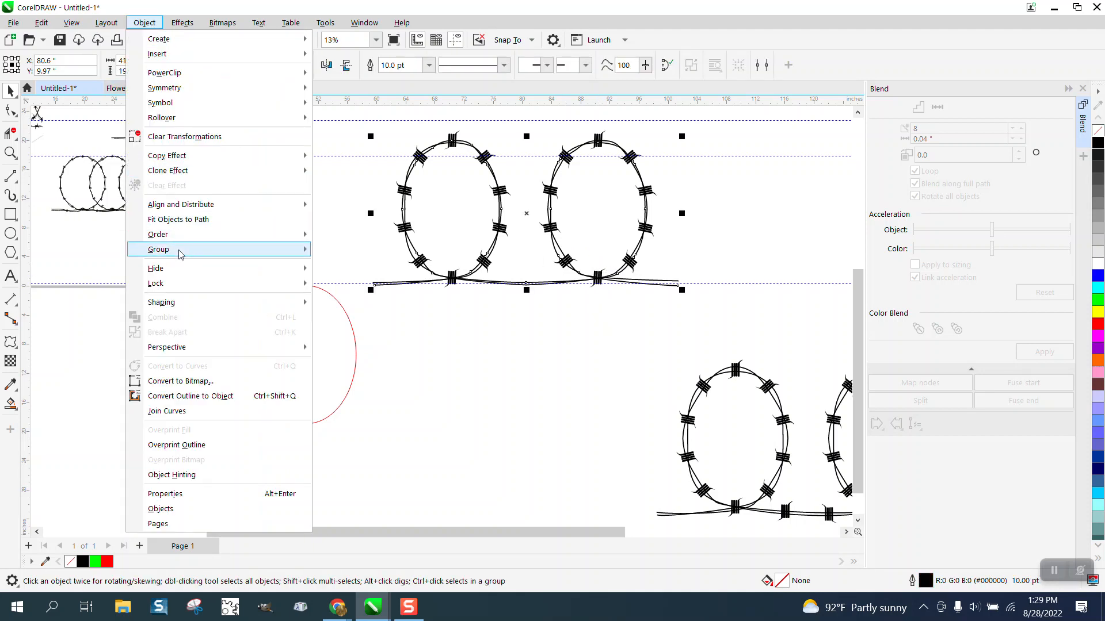
mouse_move(281, 250)
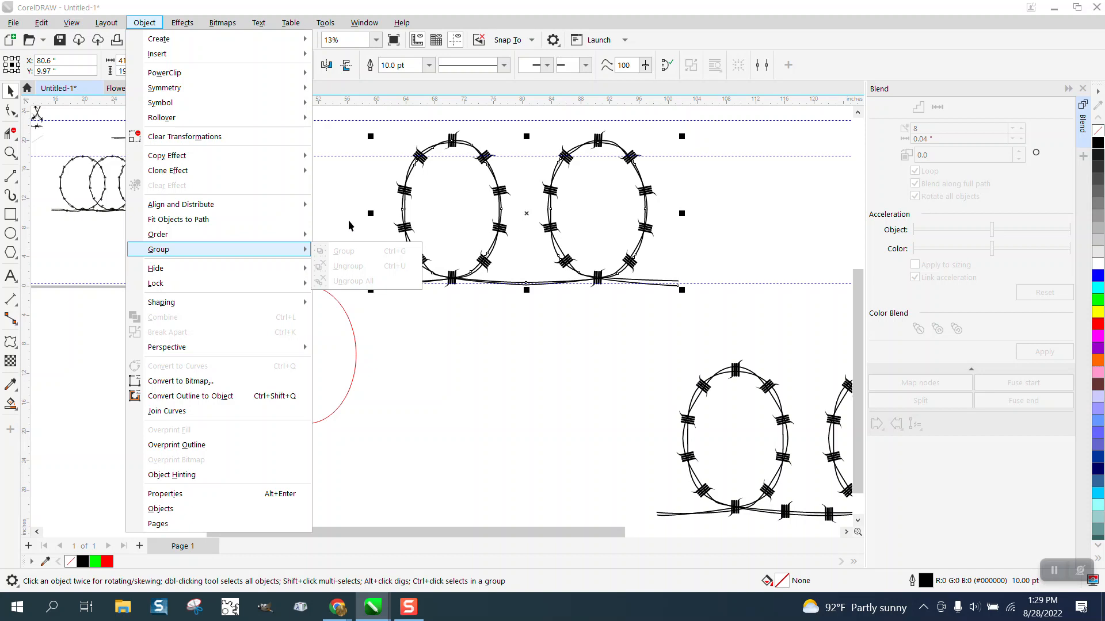
click(348, 224)
Select both ovals together with their wires and barbs and ungroup them into separate barbs
drag(709, 305, 714, 308)
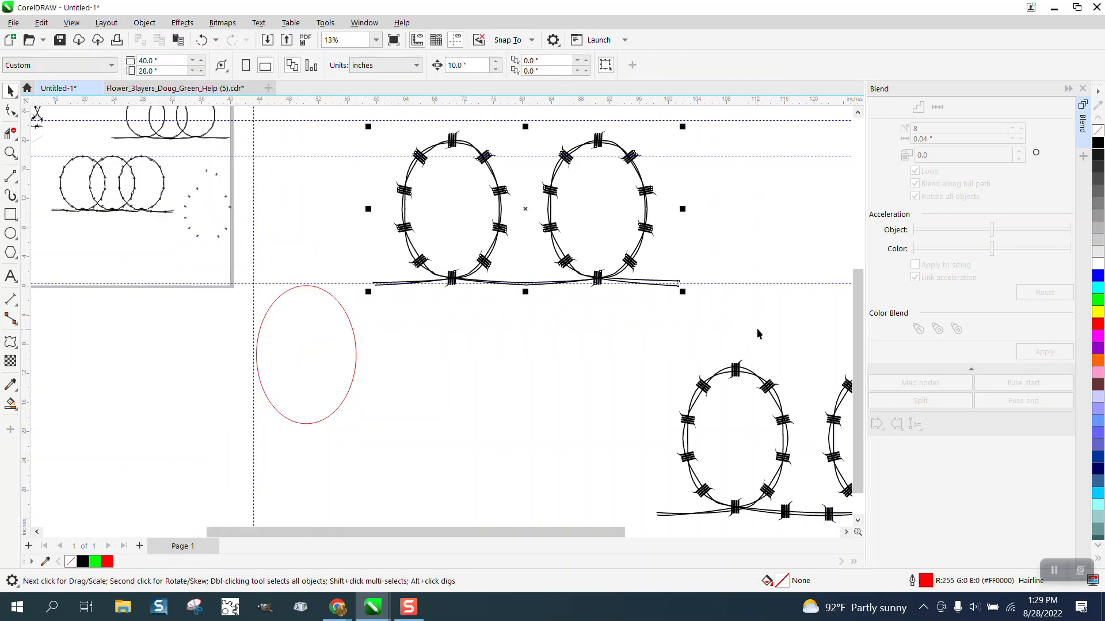
click(145, 23)
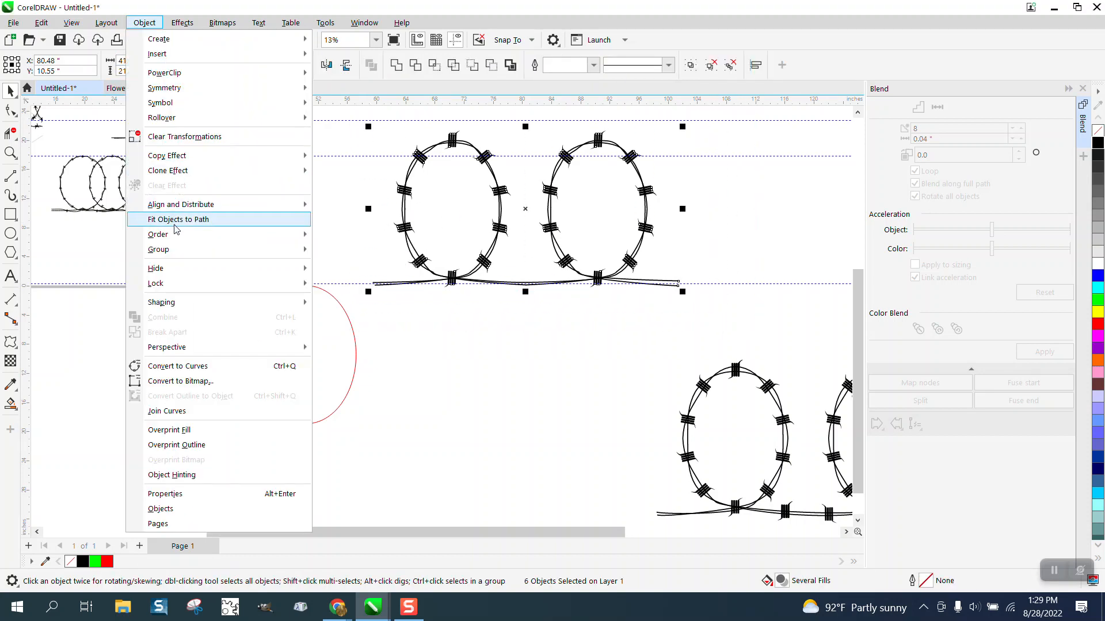
mouse_move(177, 251)
click(337, 264)
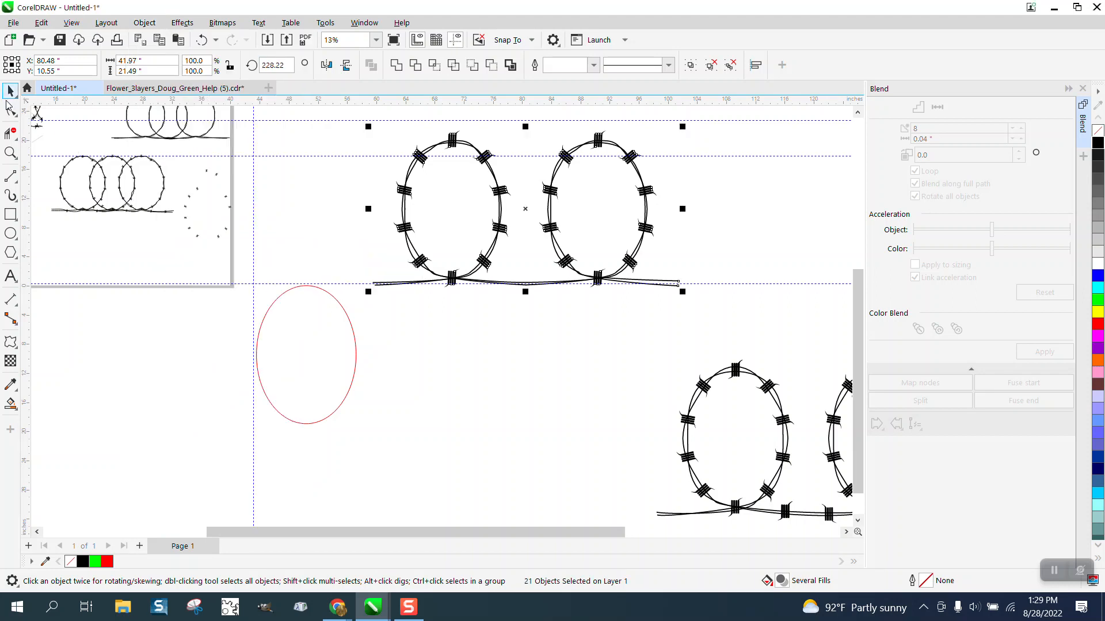
Group the four pieces of the barb at the bottom of the second oval
click(605, 328)
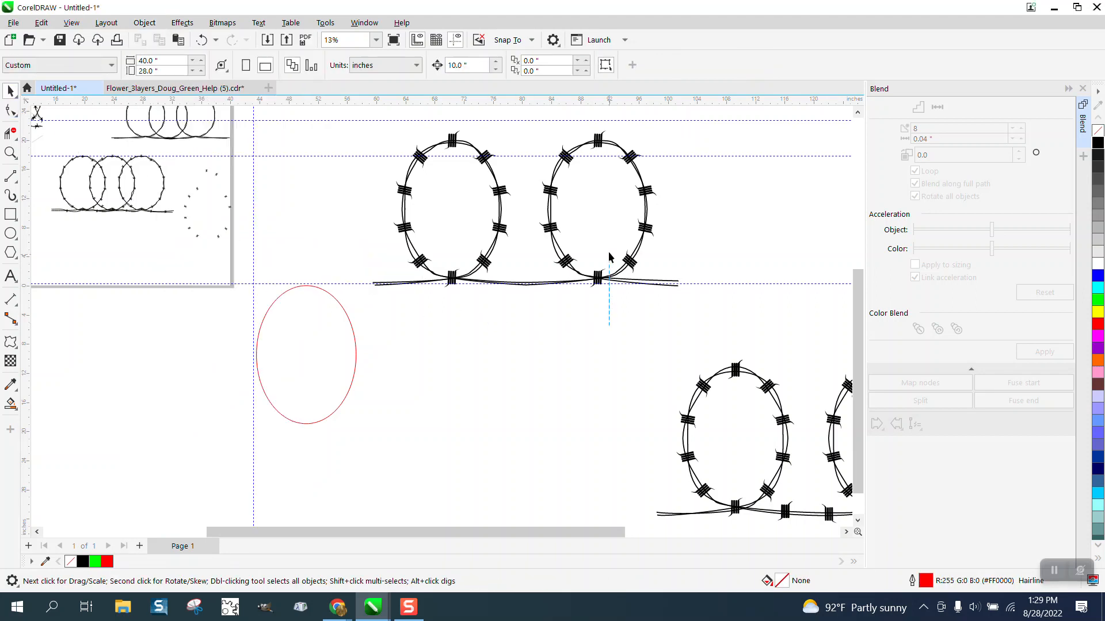
drag(609, 257, 586, 261)
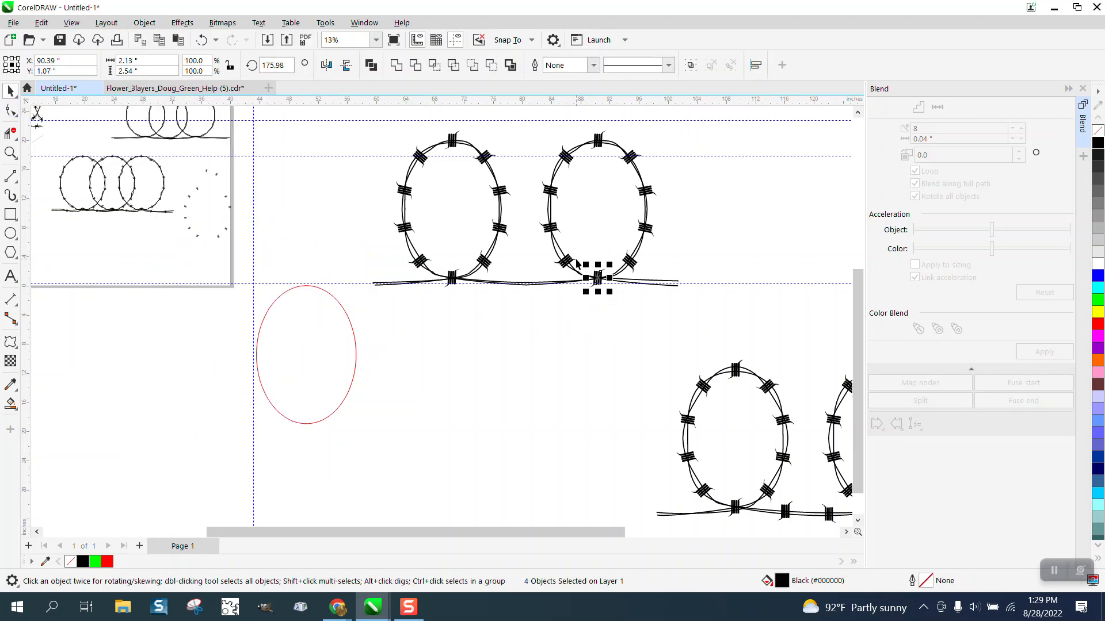
key(ctrl+g)
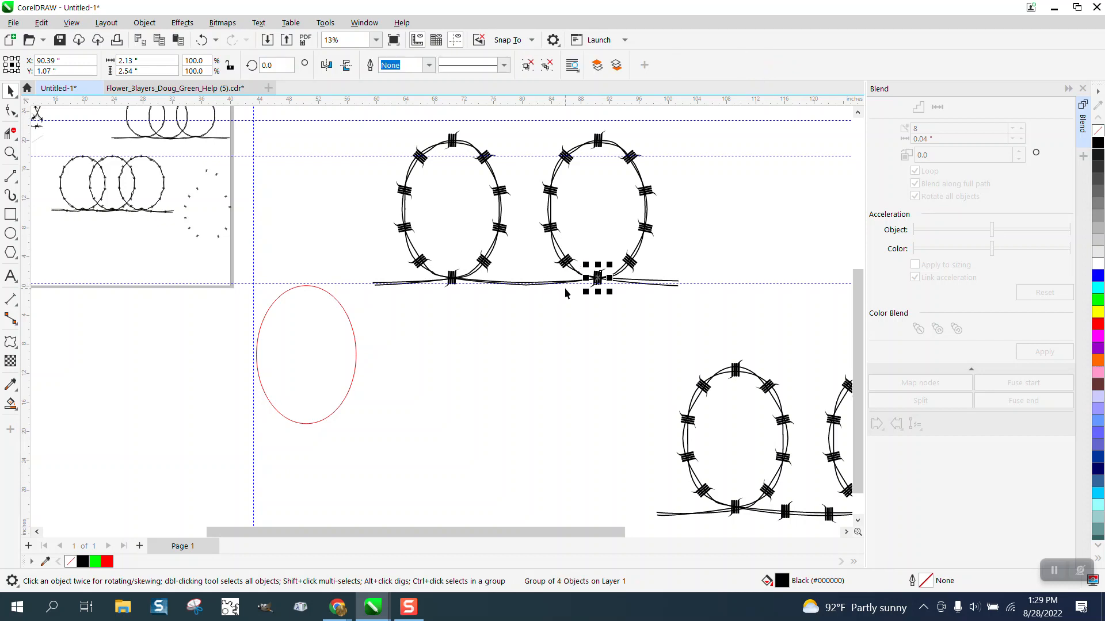
Place copies of the grouped barb on the bottom wire: two between the ovals and one beyond each oval's outer side
drag(598, 281, 548, 282)
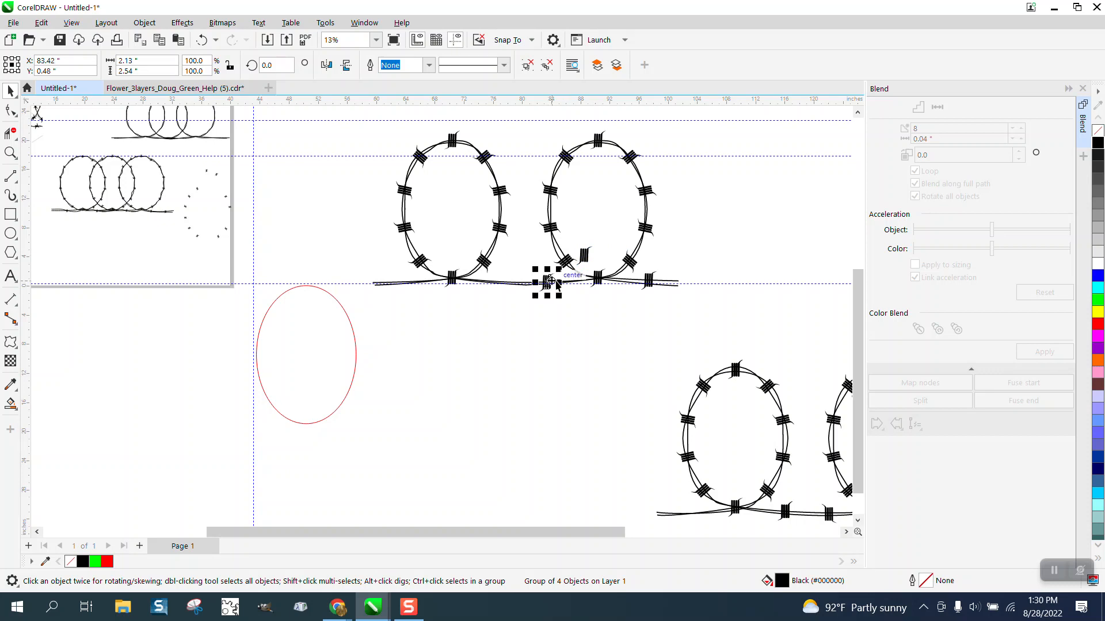
click(529, 283)
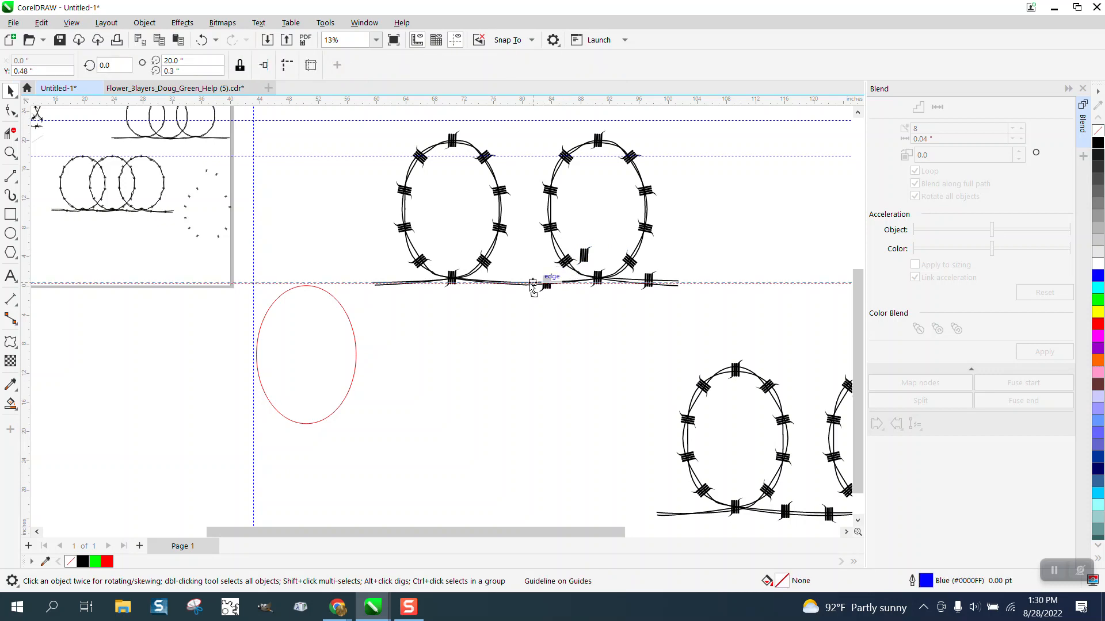
drag(548, 292, 504, 285)
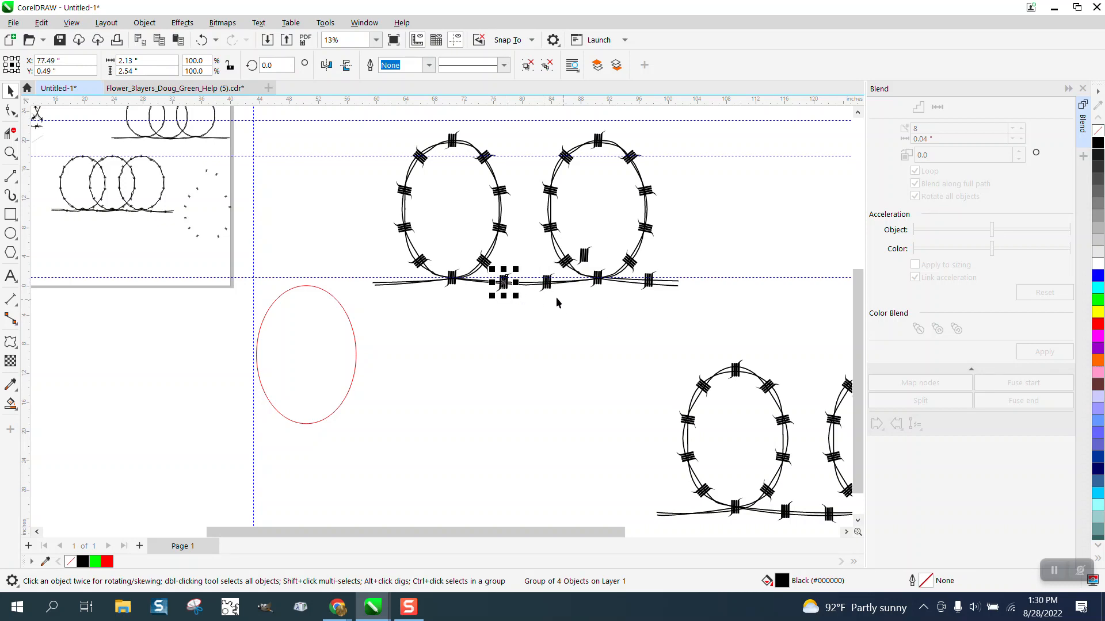
drag(504, 283, 399, 282)
click(415, 323)
Mirror vertically the bottom-wire barb between the ovals that is nearest the second oval
click(10, 152)
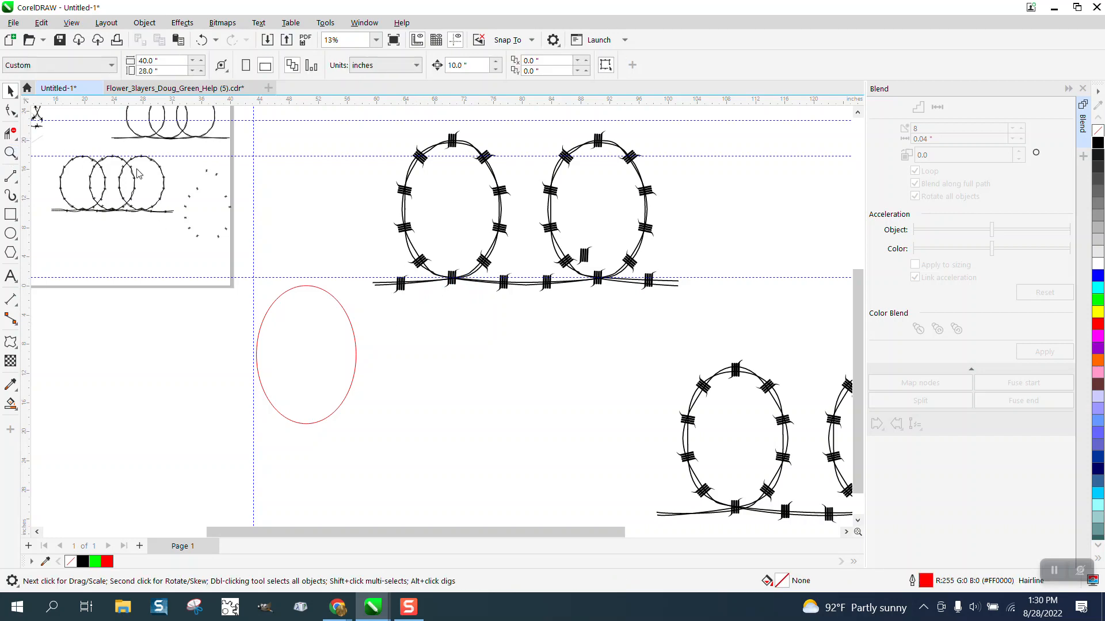
drag(379, 147, 787, 399)
scroll(733, 359, down, 2)
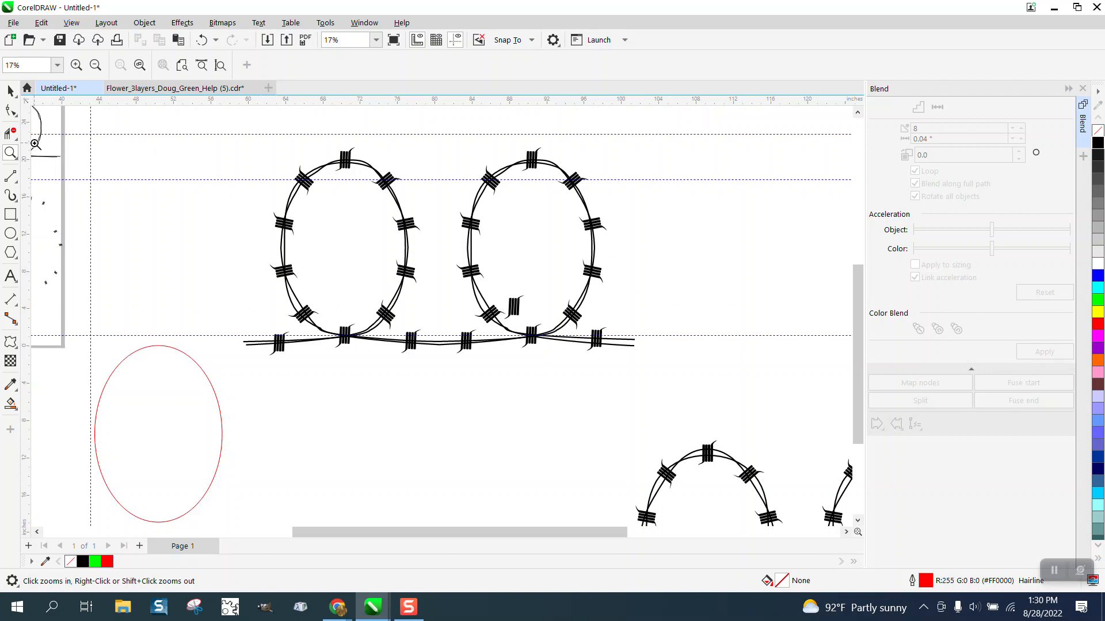
drag(369, 310, 548, 371)
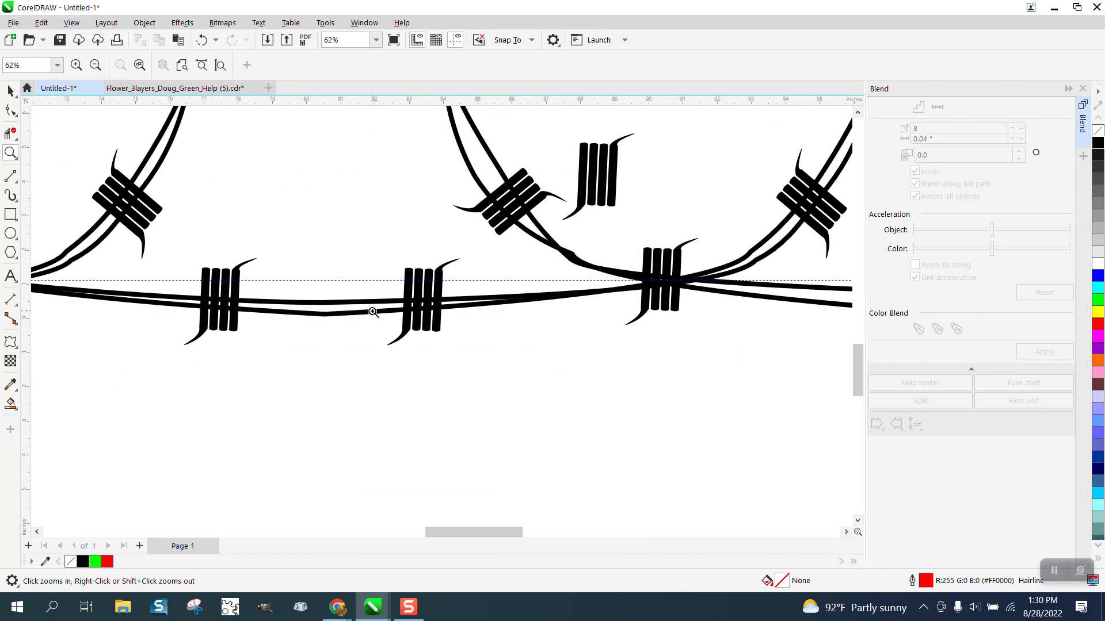
click(14, 91)
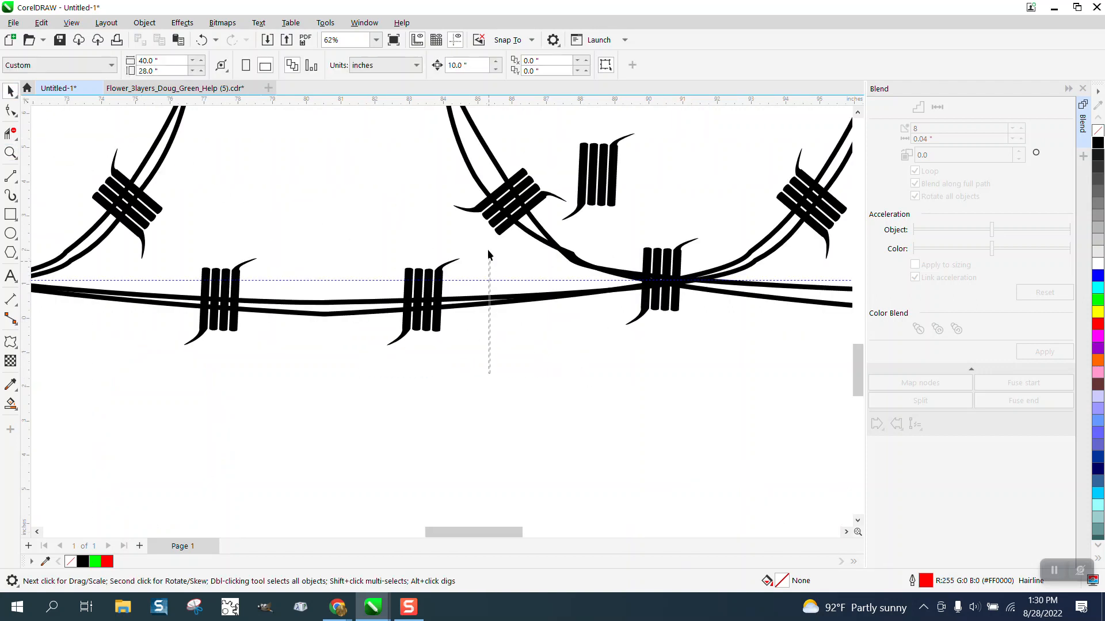
drag(363, 234, 363, 234)
click(347, 66)
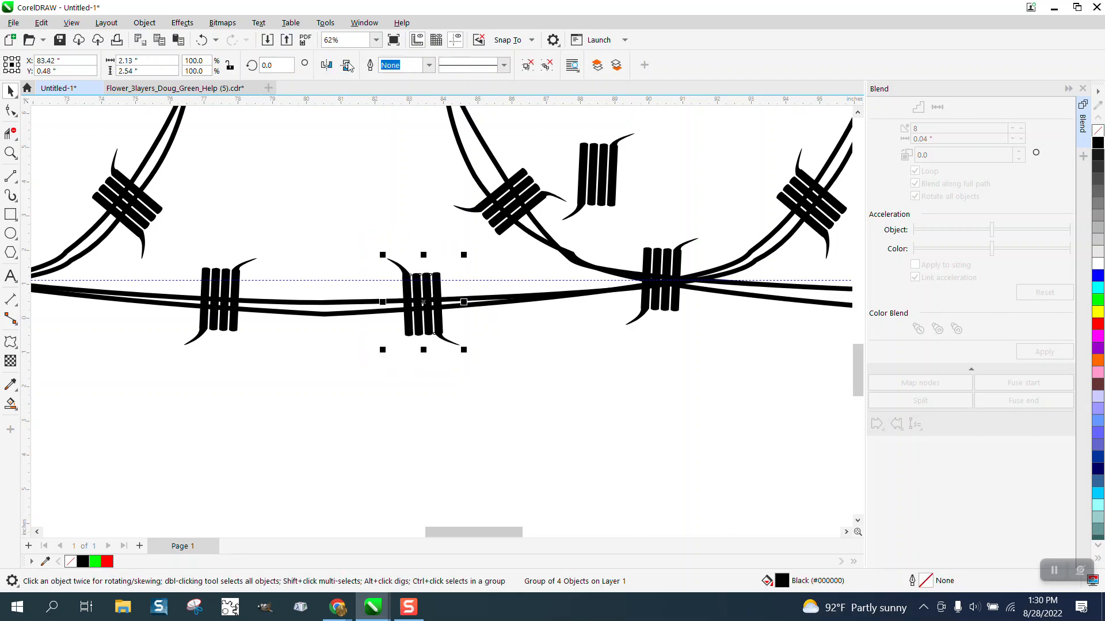
scroll(540, 418, down, 3)
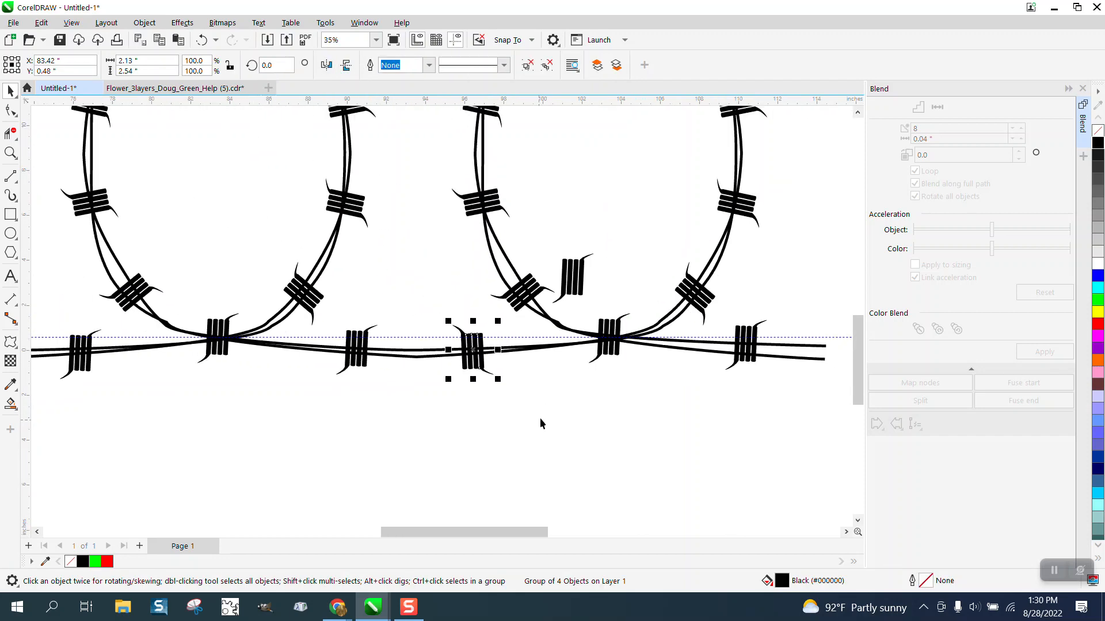
click(521, 199)
drag(495, 213, 496, 213)
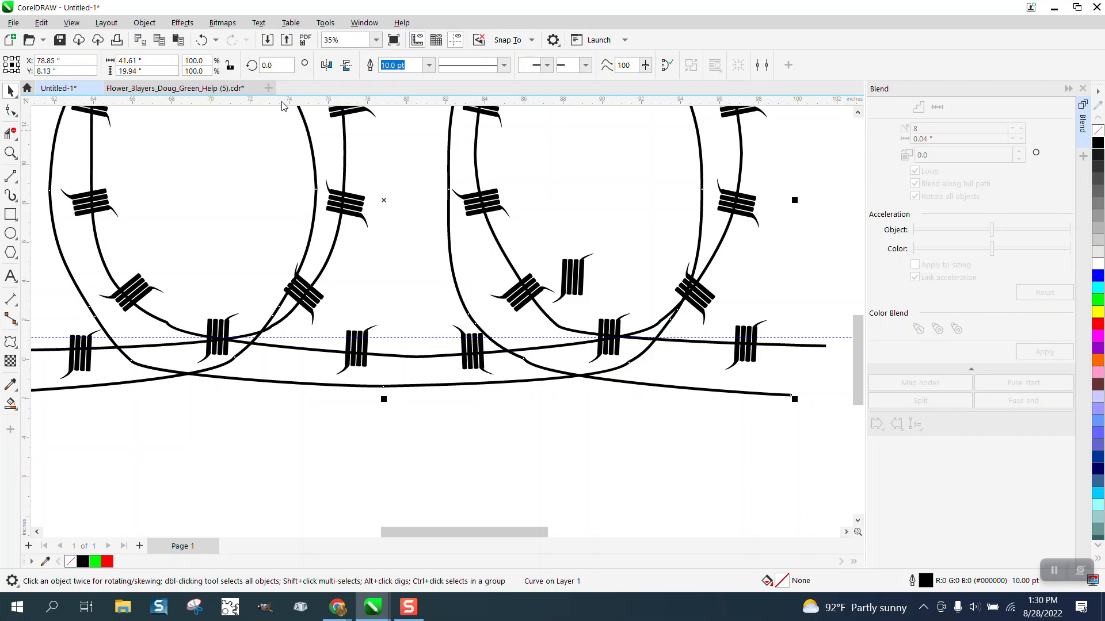
click(201, 40)
click(832, 222)
Mirror vertically the lower of the two barbs on the left side of the second oval
scroll(813, 230, down, 2)
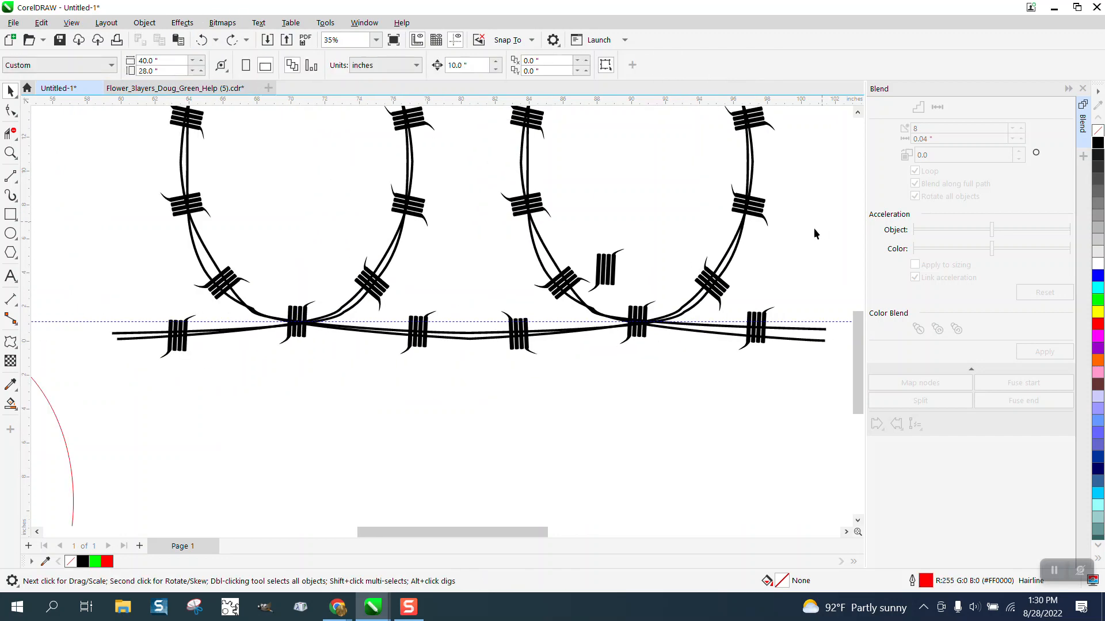
drag(612, 232, 634, 231)
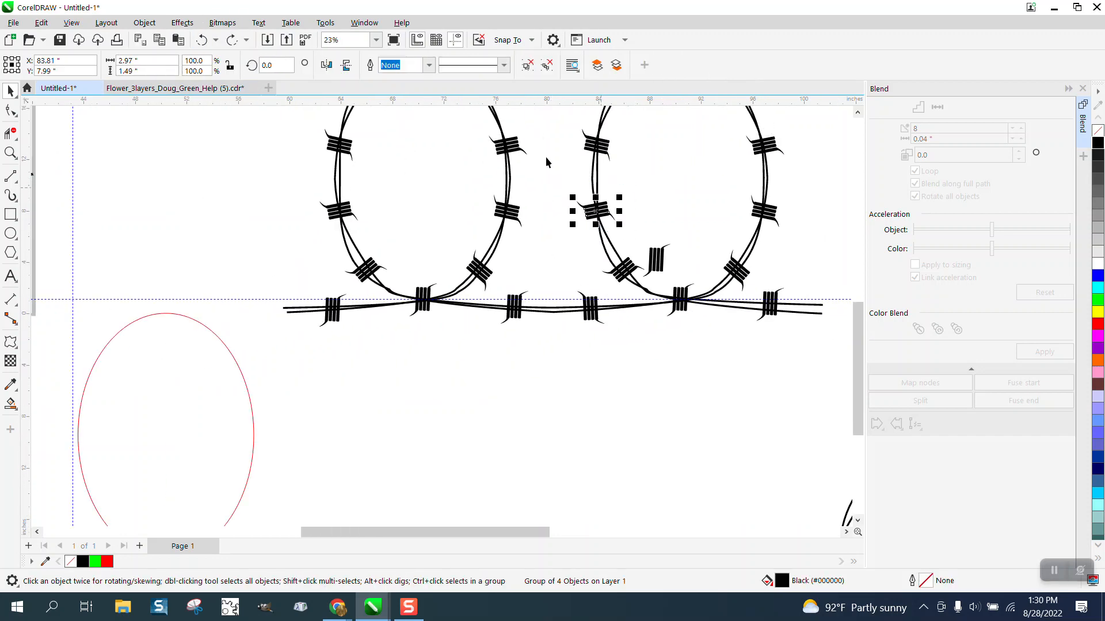
click(346, 65)
scroll(482, 236, down, 3)
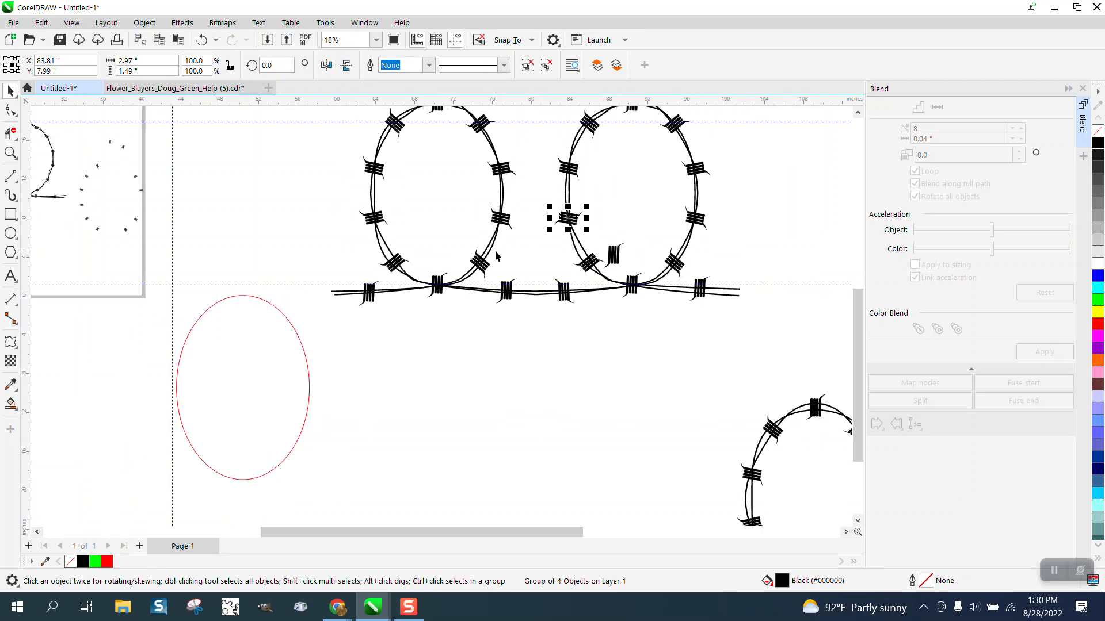
scroll(499, 267, down, 1)
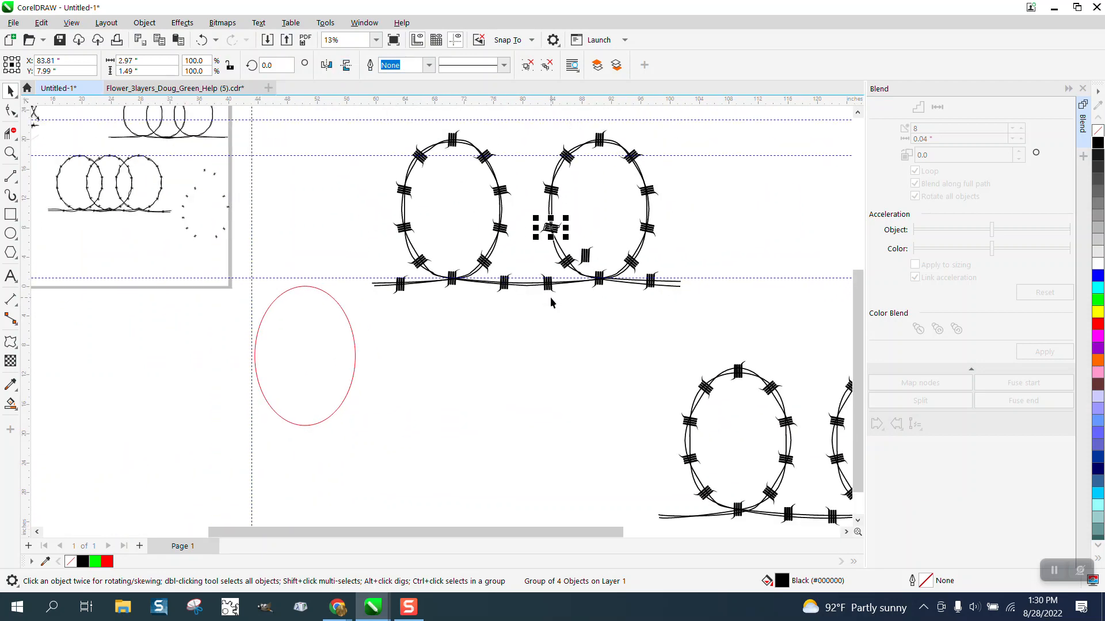